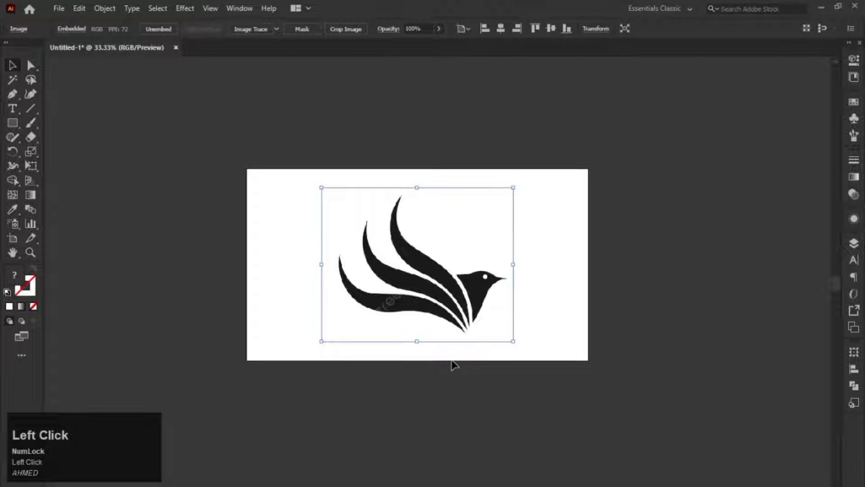
Step: Examine the edges of the embedded bird image at high magnification to judge its pixel quality
{"action": "left_click", "coordinate": [464, 154]}
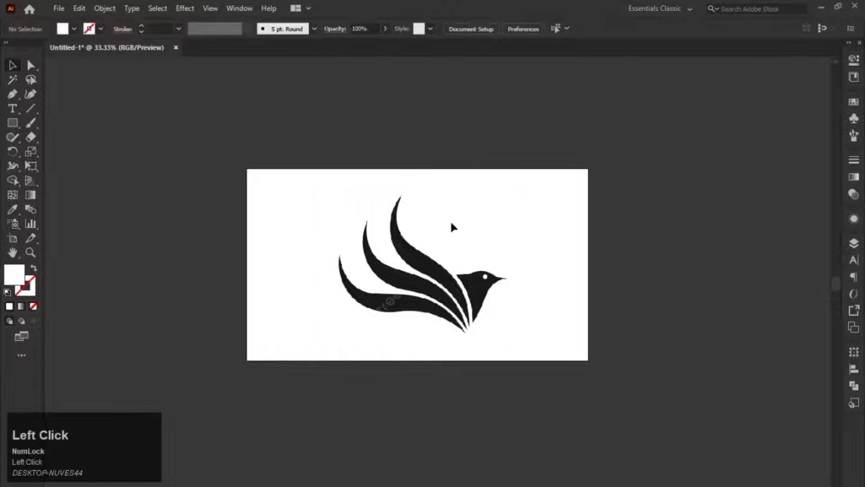
{"action": "left_click", "coordinate": [450, 280]}
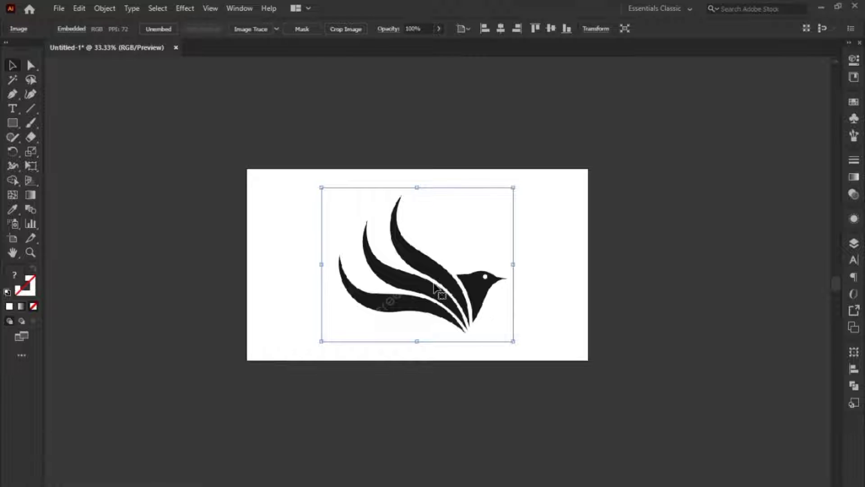
{"action": "left_click", "coordinate": [436, 371]}
{"action": "left_click", "coordinate": [426, 309]}
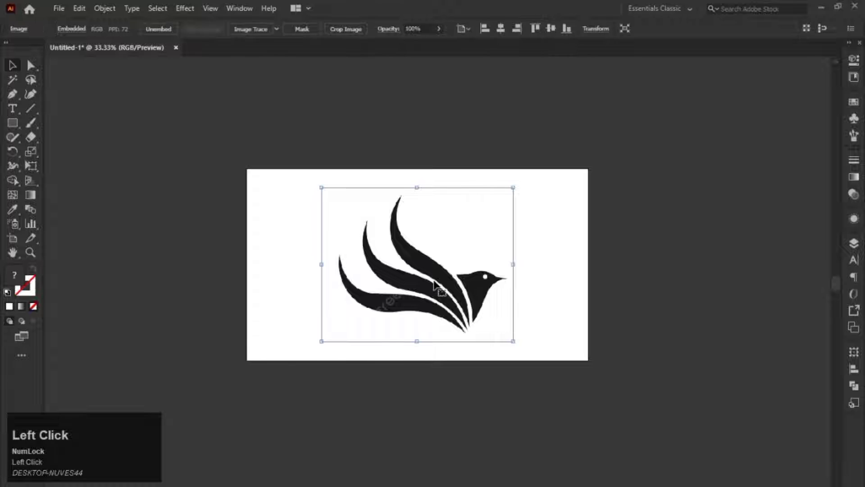
{"action": "scroll", "coordinate": [401, 291], "scroll_direction": "up", "scroll_amount": 1}
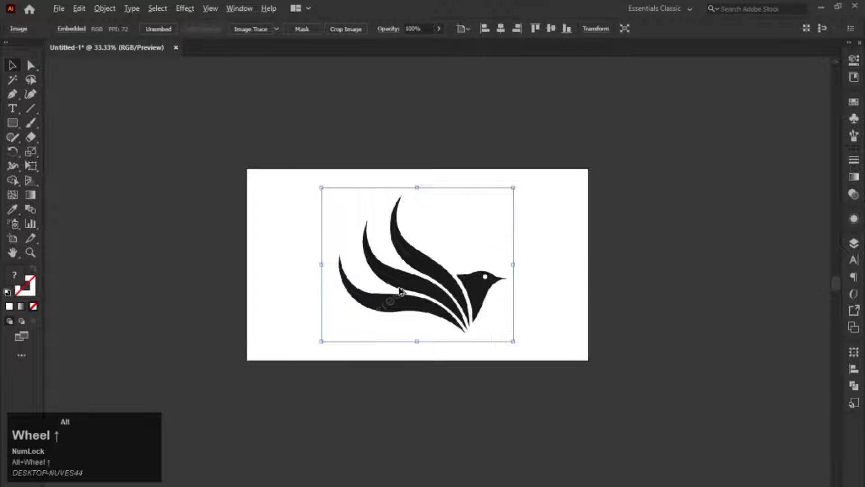
{"action": "scroll", "coordinate": [399, 291], "scroll_direction": "up", "scroll_amount": 3}
{"action": "scroll", "coordinate": [466, 253], "scroll_direction": "up", "scroll_amount": 5}
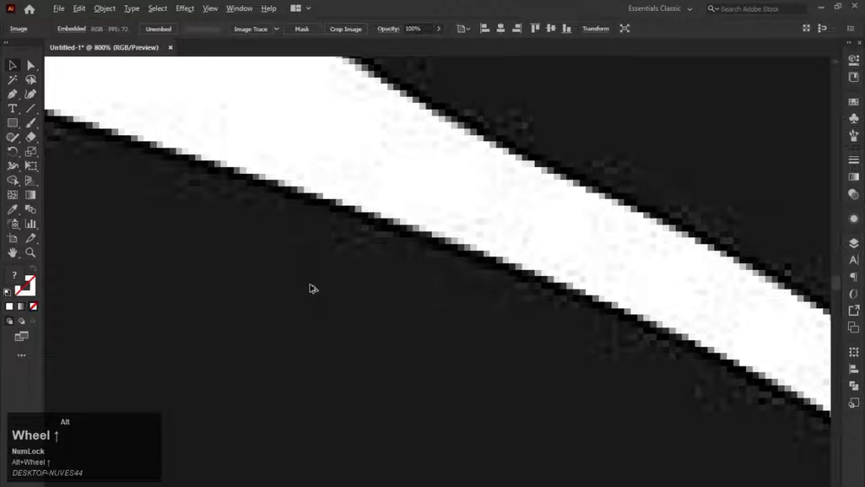
{"action": "scroll", "coordinate": [290, 184], "scroll_direction": "up", "scroll_amount": 2}
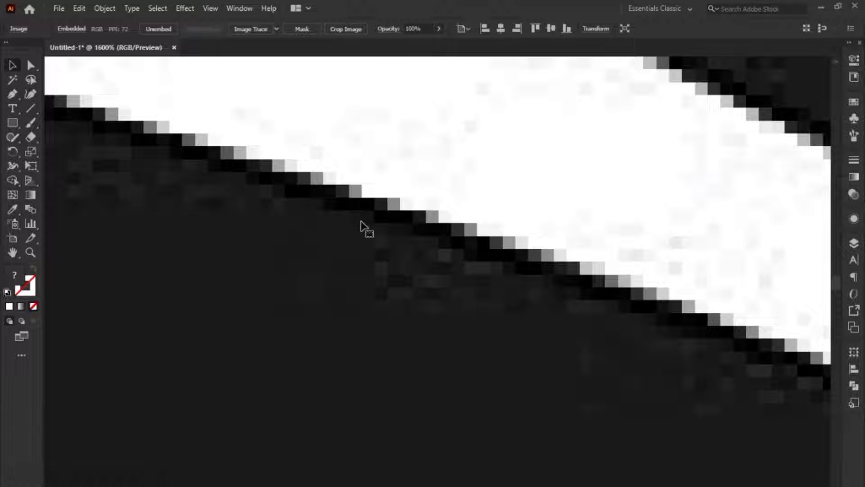
{"action": "scroll", "coordinate": [361, 223], "scroll_direction": "down", "scroll_amount": 3}
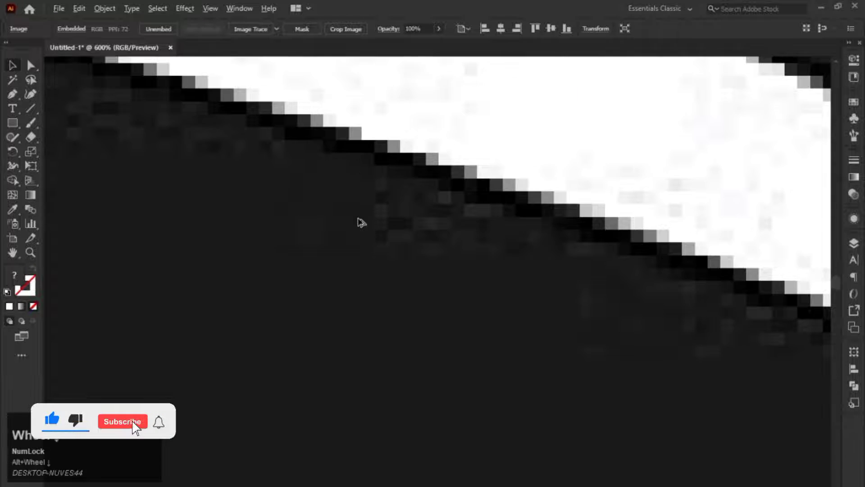
{"action": "scroll", "coordinate": [361, 223], "scroll_direction": "down", "scroll_amount": 3}
{"action": "scroll", "coordinate": [359, 223], "scroll_direction": "down", "scroll_amount": 2}
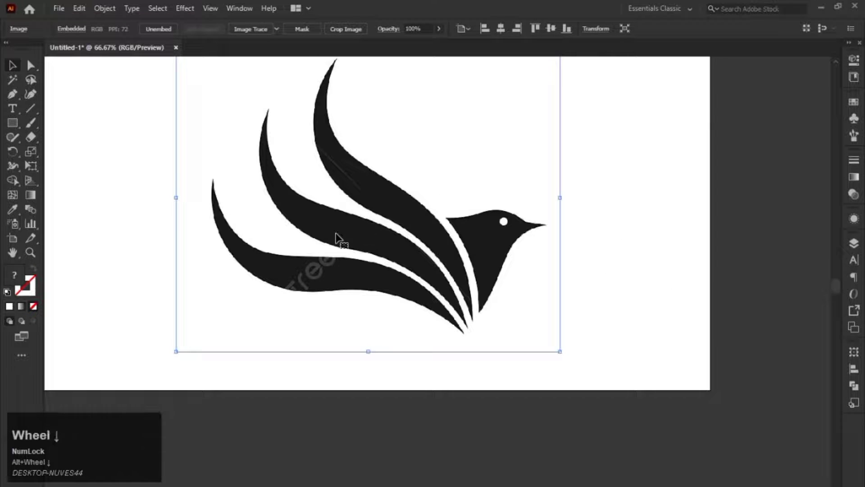
{"action": "scroll", "coordinate": [338, 233], "scroll_direction": "down", "scroll_amount": 1}
{"action": "left_click_drag", "start_coordinate": [366, 209], "coordinate": [399, 258]}
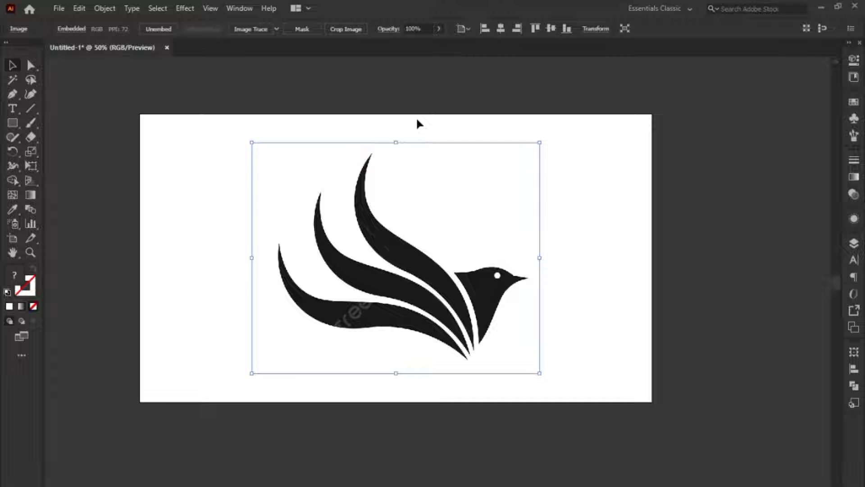
Step: Vectorize the embedded bird image using Image Trace with the default preset
{"action": "left_click_drag", "start_coordinate": [448, 128], "coordinate": [322, 237]}
{"action": "left_click", "coordinate": [400, 119]}
{"action": "left_click", "coordinate": [301, 266]}
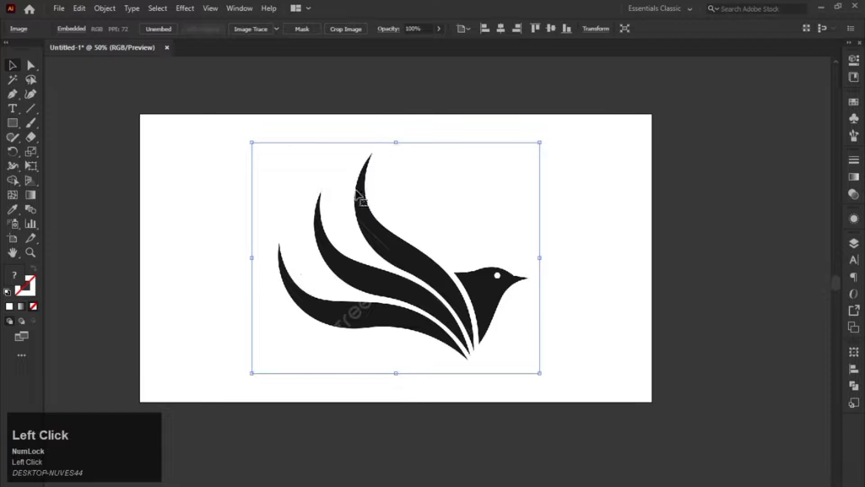
{"action": "left_click", "coordinate": [251, 29]}
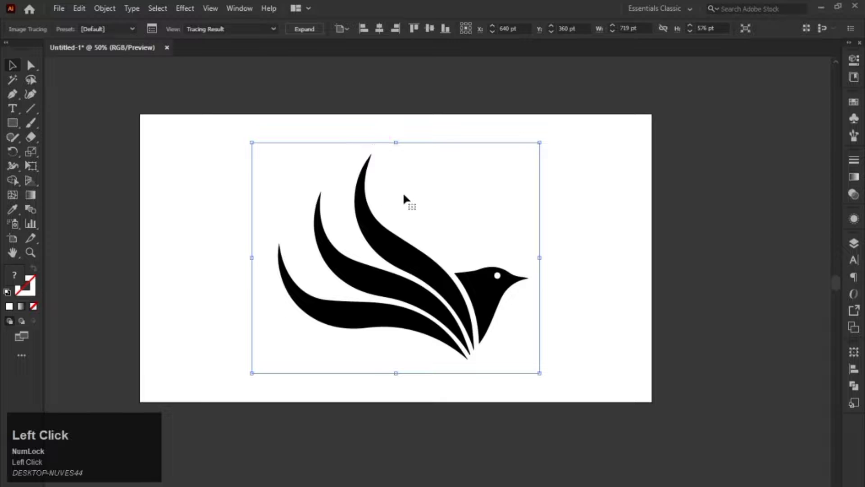
Step: Expand the traced bird image into editable vector paths
{"action": "scroll", "coordinate": [359, 286], "scroll_direction": "down", "scroll_amount": 1}
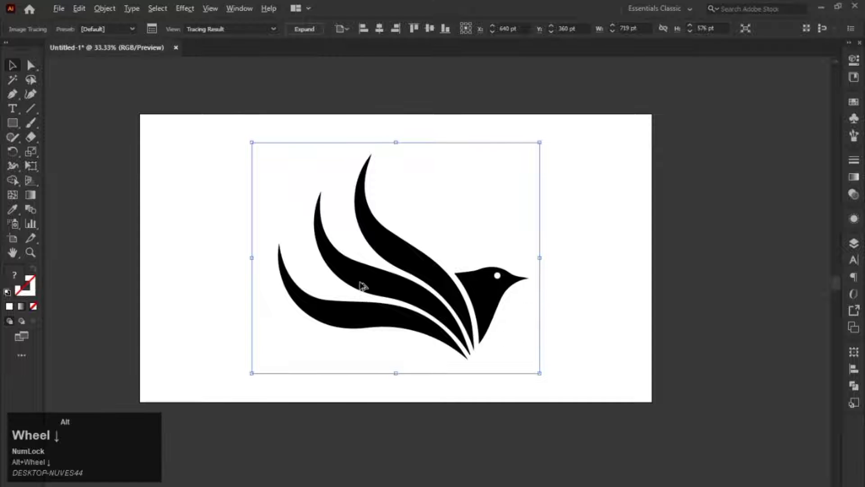
{"action": "left_click", "coordinate": [361, 249]}
{"action": "scroll", "coordinate": [361, 253], "scroll_direction": "up", "scroll_amount": 1}
{"action": "scroll", "coordinate": [363, 253], "scroll_direction": "up", "scroll_amount": 1}
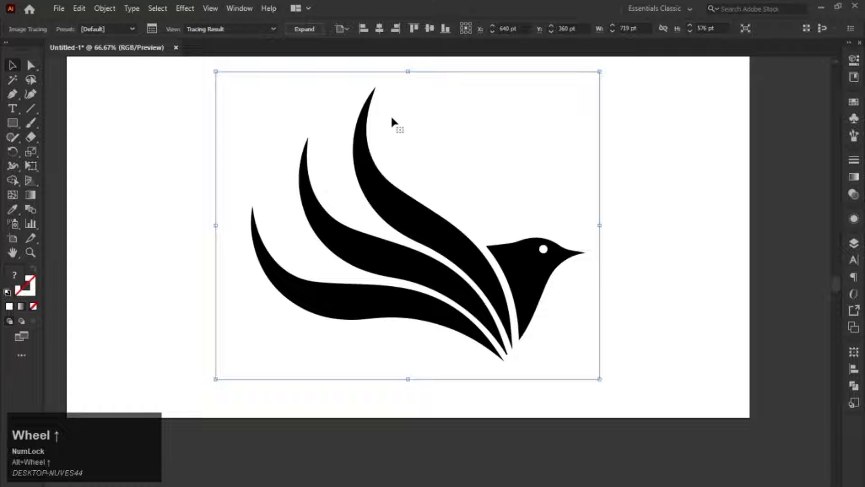
{"action": "scroll", "coordinate": [394, 191], "scroll_direction": "down", "scroll_amount": 1}
{"action": "key", "text": "space"}
{"action": "left_click_drag", "start_coordinate": [390, 193], "coordinate": [412, 214]}
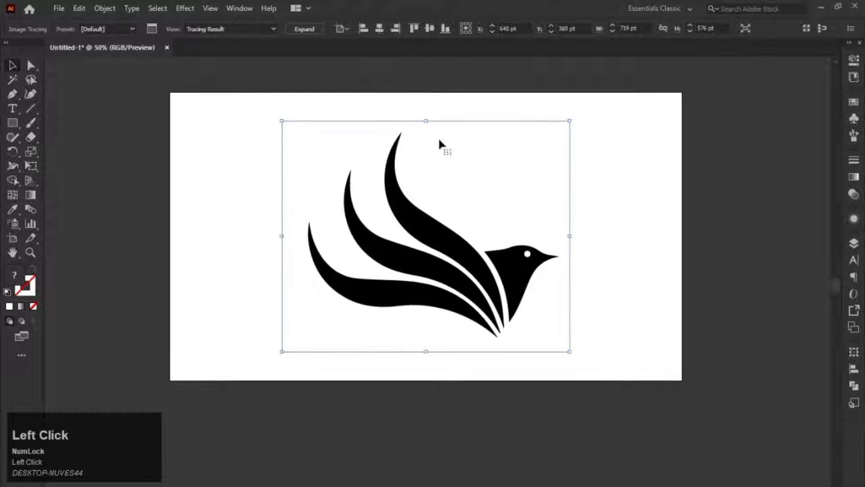
{"action": "left_click", "coordinate": [417, 96]}
{"action": "left_click", "coordinate": [347, 219]}
{"action": "left_click", "coordinate": [312, 29]}
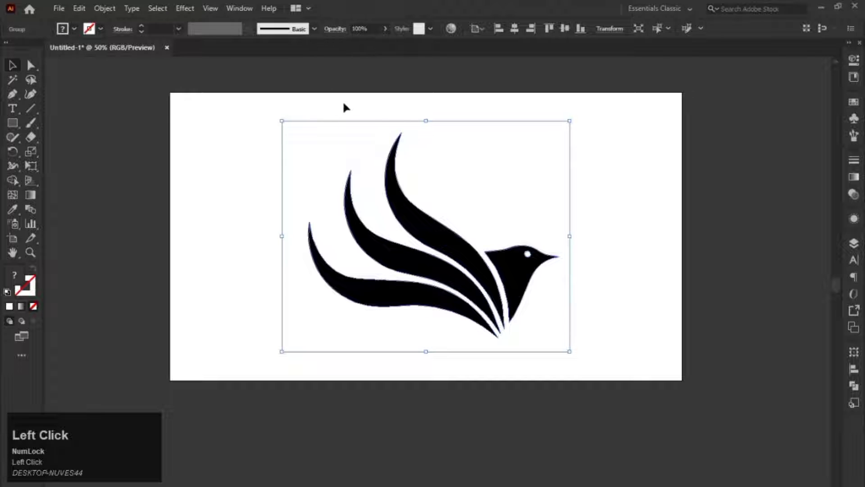
Step: Ungroup the expanded bird artwork into separate shapes and clear the selection
{"action": "right_click", "coordinate": [374, 143]}
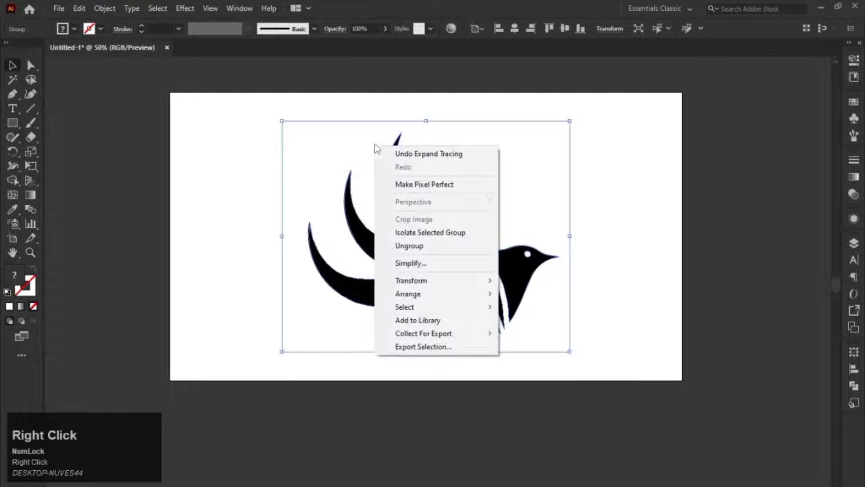
{"action": "left_click", "coordinate": [413, 246]}
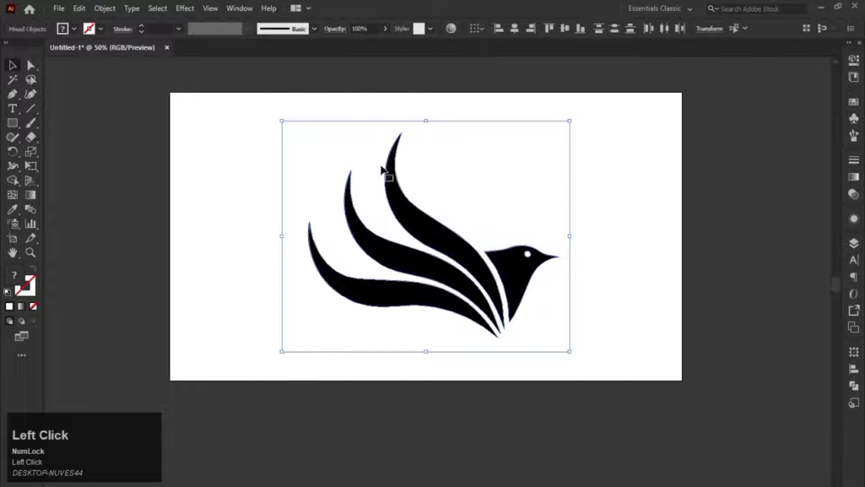
{"action": "left_click", "coordinate": [337, 99]}
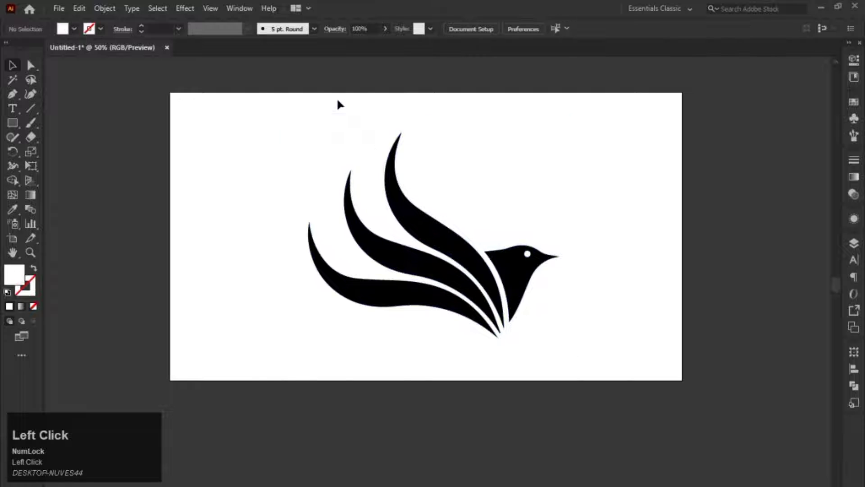
Step: Try moving the middle wing feather away from the bird and undo the move
{"action": "left_click", "coordinate": [356, 227]}
{"action": "left_click_drag", "start_coordinate": [360, 256], "coordinate": [396, 361]}
{"action": "key", "text": "ctrl+z"}
{"action": "left_click", "coordinate": [399, 291]}
{"action": "double_click", "coordinate": [402, 296]}
{"action": "key", "text": "ctrl+z"}
{"action": "left_click", "coordinate": [399, 387]}
{"action": "left_click", "coordinate": [399, 386]}
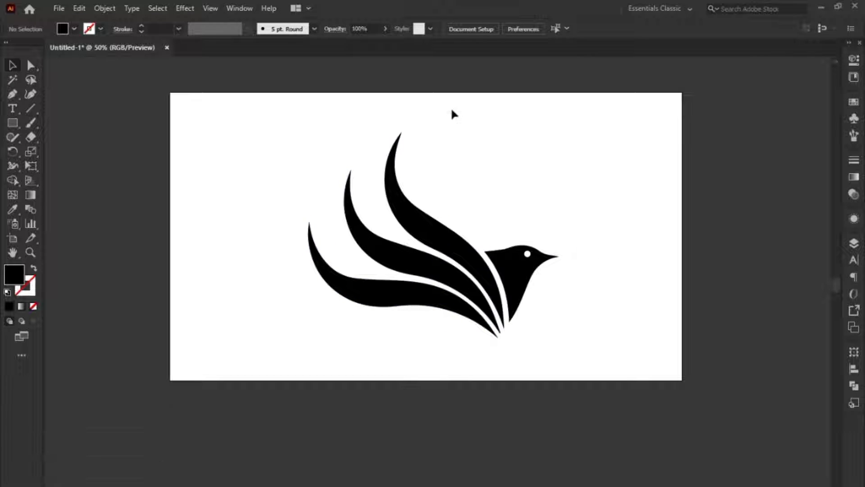
Step: Delete the white background shape surrounding the bird and select individual bird shapes to check them
{"action": "left_click", "coordinate": [459, 135]}
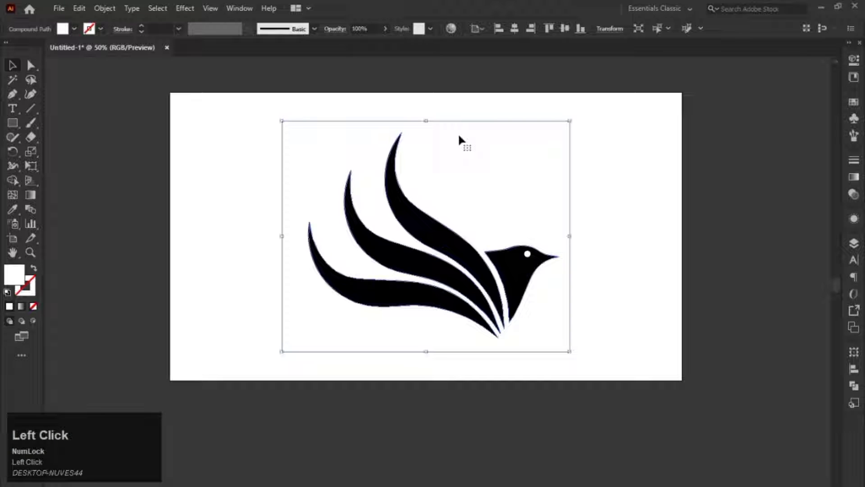
{"action": "left_click", "coordinate": [460, 204]}
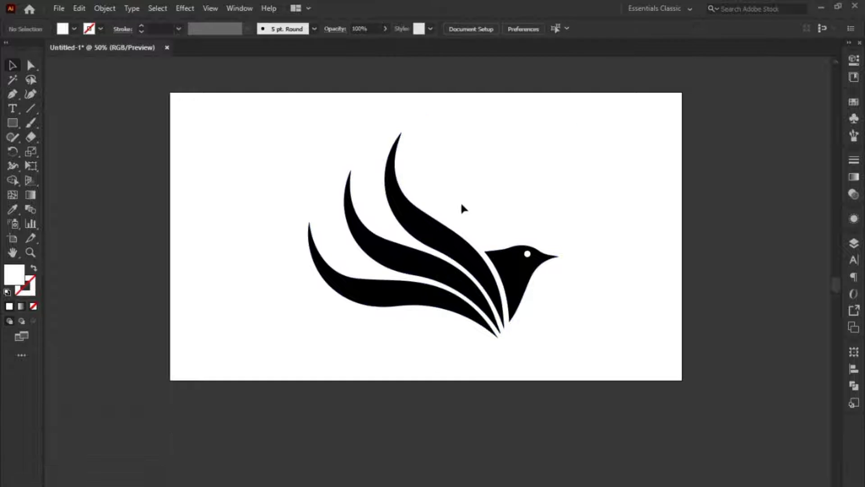
{"action": "left_click", "coordinate": [435, 273]}
{"action": "left_click", "coordinate": [451, 223]}
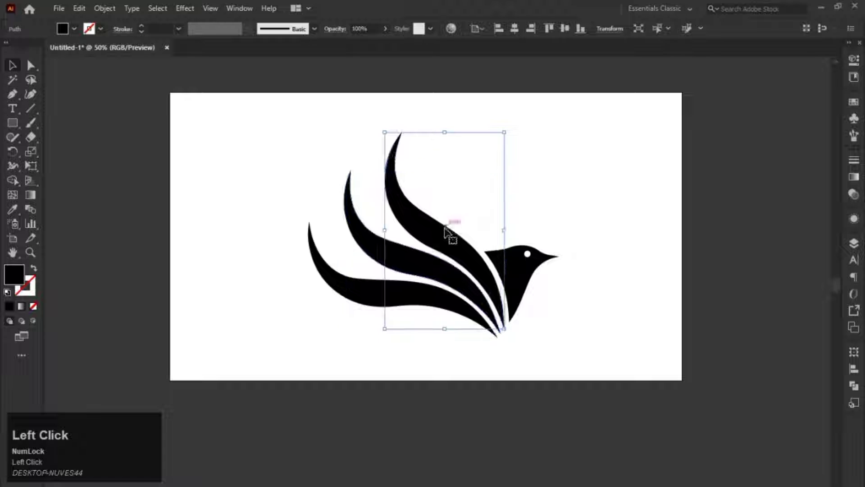
{"action": "left_click", "coordinate": [534, 255]}
Step: Select all the bird shapes and examine the smoothness of their vector edges at high magnification
{"action": "left_click_drag", "start_coordinate": [564, 130], "coordinate": [292, 334]}
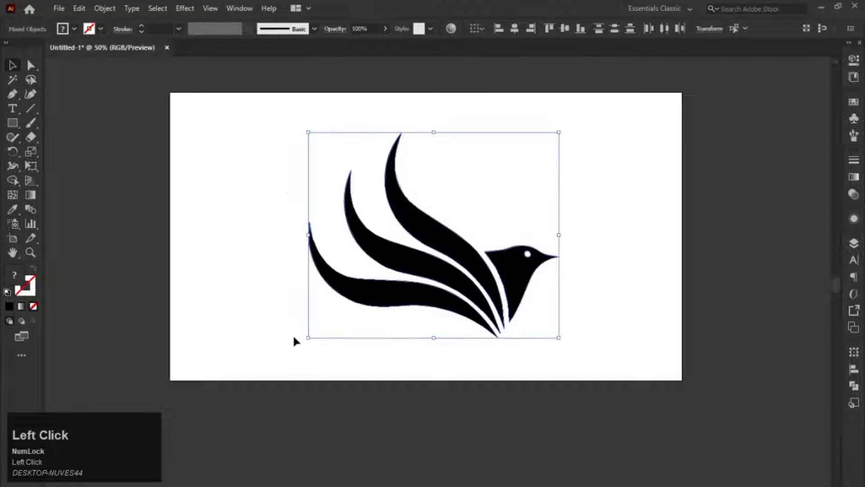
{"action": "scroll", "coordinate": [465, 228], "scroll_direction": "up", "scroll_amount": 4}
{"action": "scroll", "coordinate": [252, 282], "scroll_direction": "up", "scroll_amount": 2}
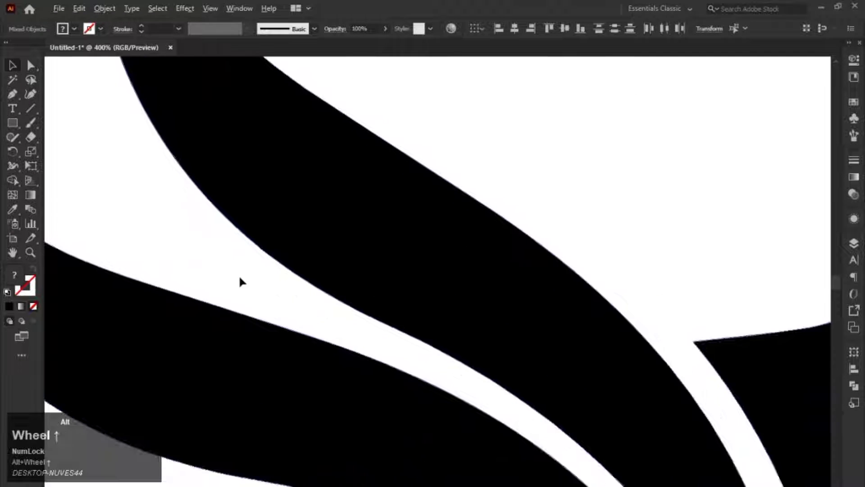
{"action": "scroll", "coordinate": [276, 354], "scroll_direction": "up", "scroll_amount": 1}
{"action": "key", "text": "space"}
{"action": "scroll", "coordinate": [324, 298], "scroll_direction": "down", "scroll_amount": 4}
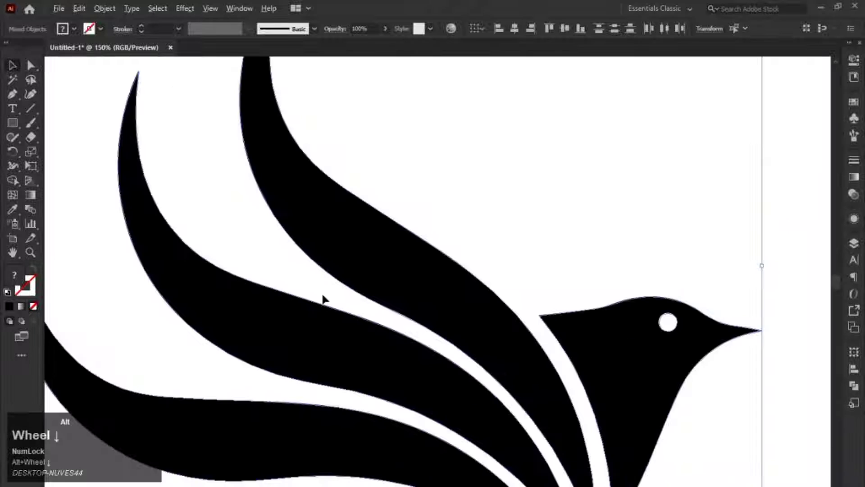
{"action": "scroll", "coordinate": [322, 298], "scroll_direction": "down", "scroll_amount": 3}
{"action": "left_click", "coordinate": [427, 217]}
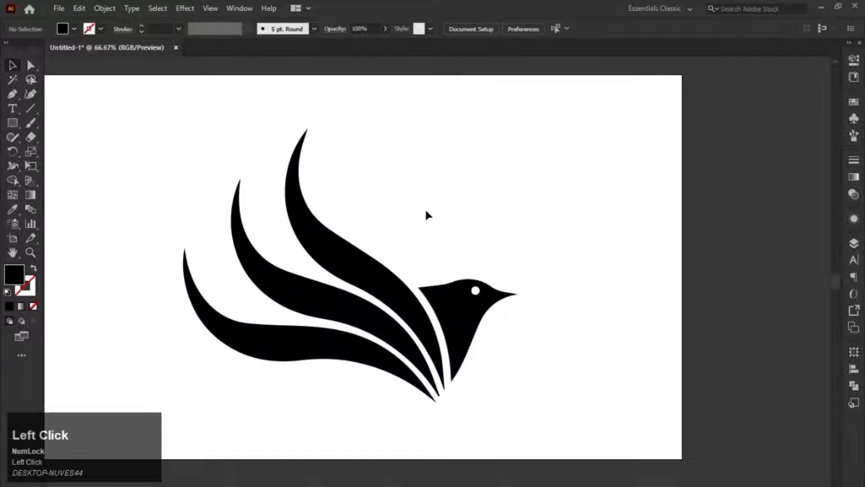
Step: Select all the bird shapes and fill them with a dark teal color
{"action": "scroll", "coordinate": [427, 219], "scroll_direction": "down", "scroll_amount": 1}
{"action": "key", "text": "space"}
{"action": "left_click_drag", "start_coordinate": [448, 183], "coordinate": [537, 139]}
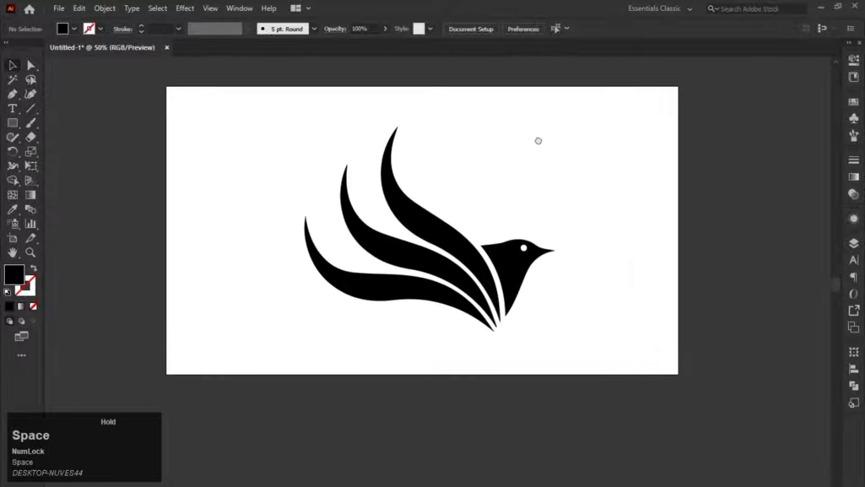
{"action": "mouse_move", "coordinate": [528, 182]}
{"action": "left_mouse_down"}
{"action": "mouse_move", "coordinate": [313, 322]}
{"action": "mouse_move", "coordinate": [525, 187]}
{"action": "left_mouse_up"}
{"action": "left_click_drag", "start_coordinate": [556, 149], "coordinate": [311, 330]}
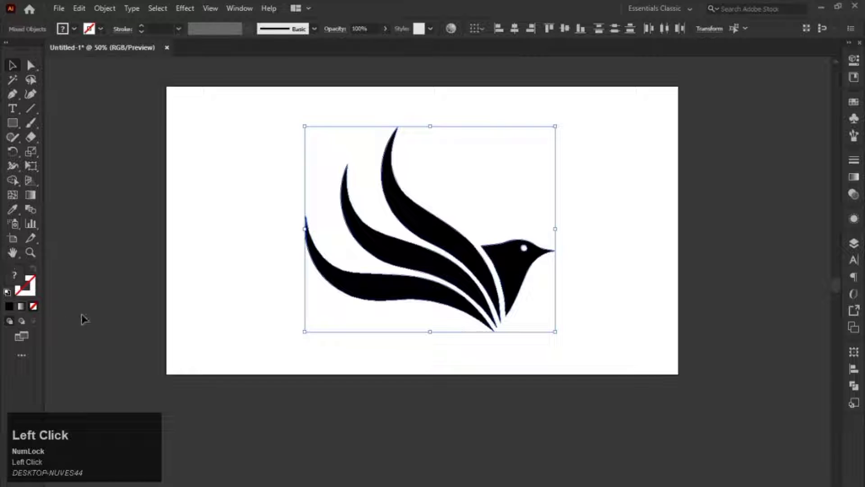
{"action": "double_click", "coordinate": [10, 273]}
{"action": "left_click_drag", "start_coordinate": [440, 245], "coordinate": [430, 260]}
{"action": "left_click", "coordinate": [430, 260]}
{"action": "left_click", "coordinate": [565, 189]}
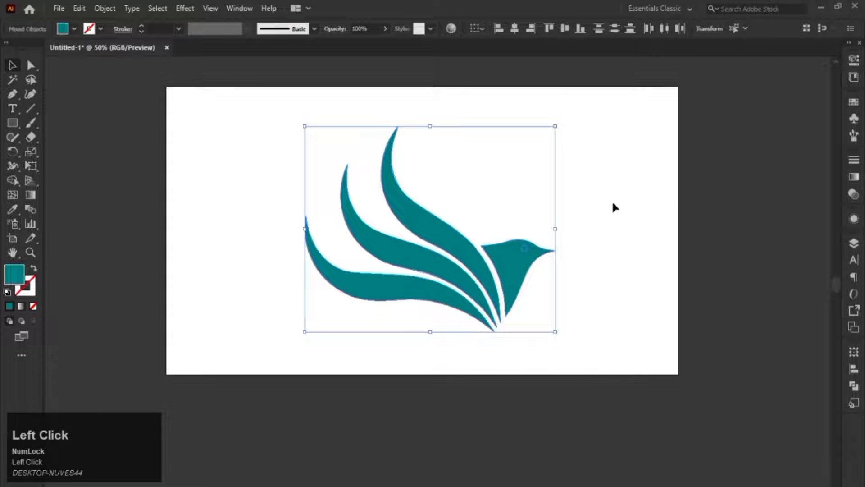
Step: Fill the uppermost wing feather with a lighter teal than the rest of the bird
{"action": "left_click", "coordinate": [612, 199]}
{"action": "left_click", "coordinate": [479, 238]}
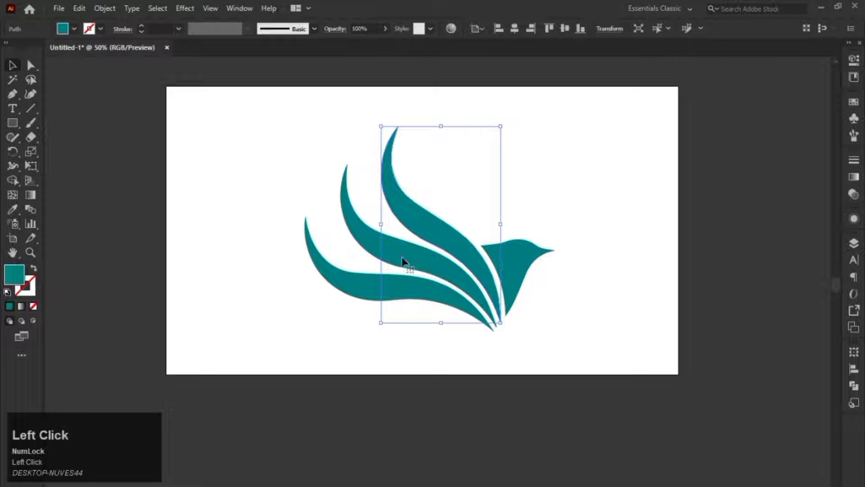
{"action": "double_click", "coordinate": [20, 274]}
{"action": "left_click", "coordinate": [413, 236]}
{"action": "left_click", "coordinate": [558, 188]}
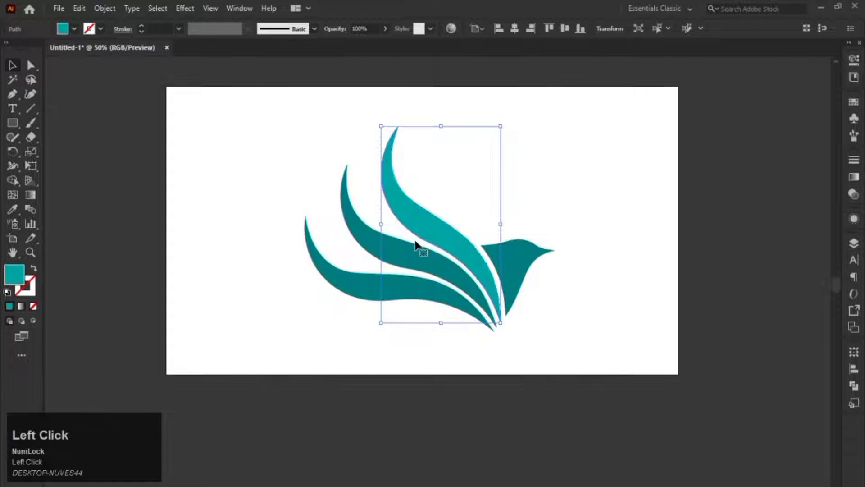
Step: Isolate the middle wing feather, set its fill to 00A5A5, and exit isolation mode
{"action": "double_click", "coordinate": [390, 262]}
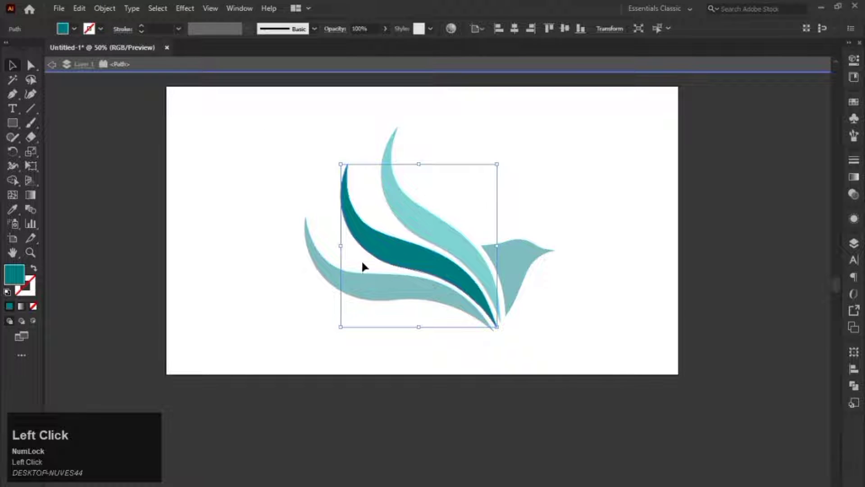
{"action": "double_click", "coordinate": [17, 279]}
{"action": "left_click", "coordinate": [426, 237]}
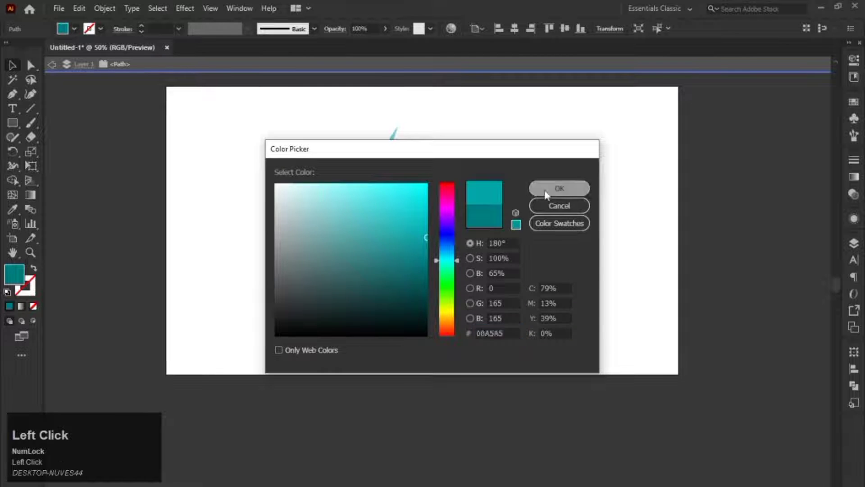
{"action": "left_click", "coordinate": [546, 195]}
{"action": "double_click", "coordinate": [344, 289]}
Step: Fill the middle wing feather with blue and the lowest wing feather with bright cyan
{"action": "left_click", "coordinate": [345, 290]}
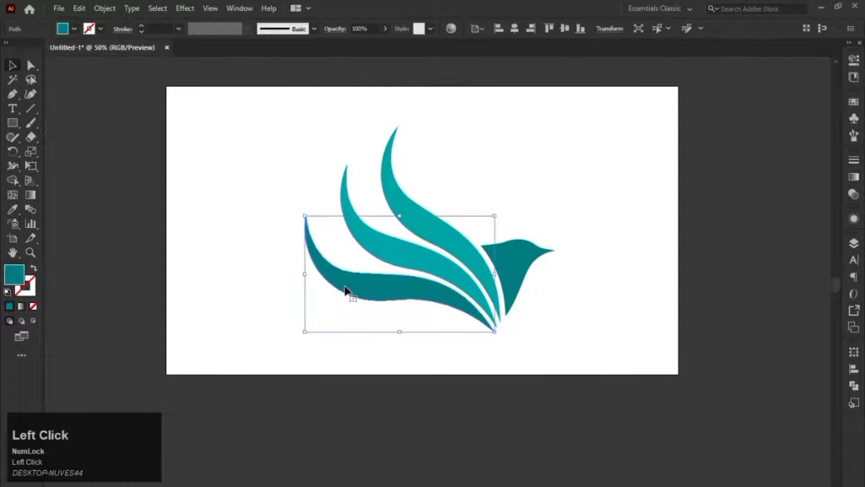
{"action": "left_click", "coordinate": [354, 238]}
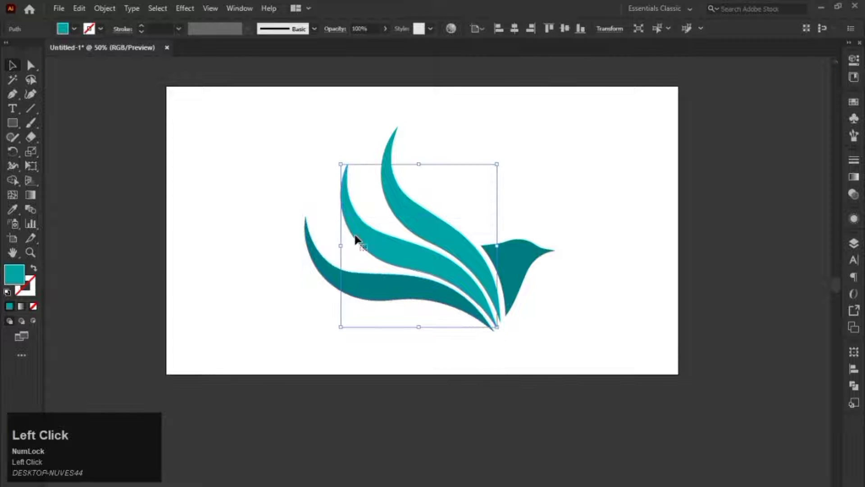
{"action": "double_click", "coordinate": [15, 273]}
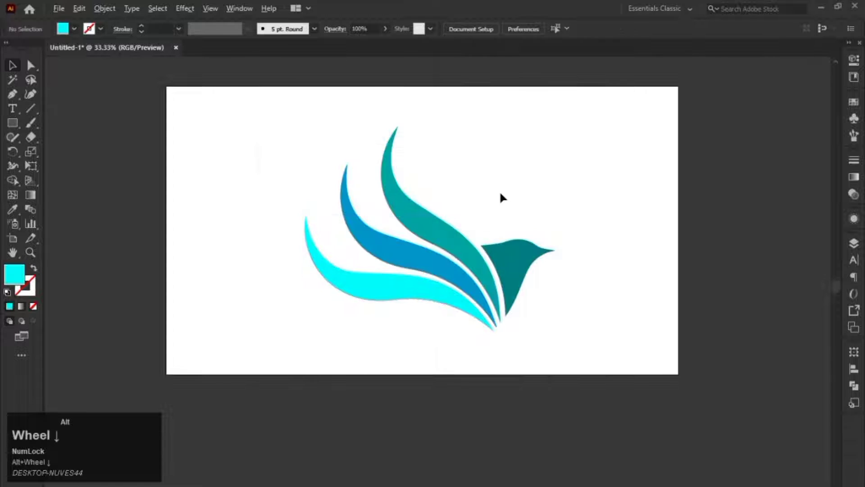
{"action": "scroll", "coordinate": [499, 195], "scroll_direction": "down", "scroll_amount": 1}
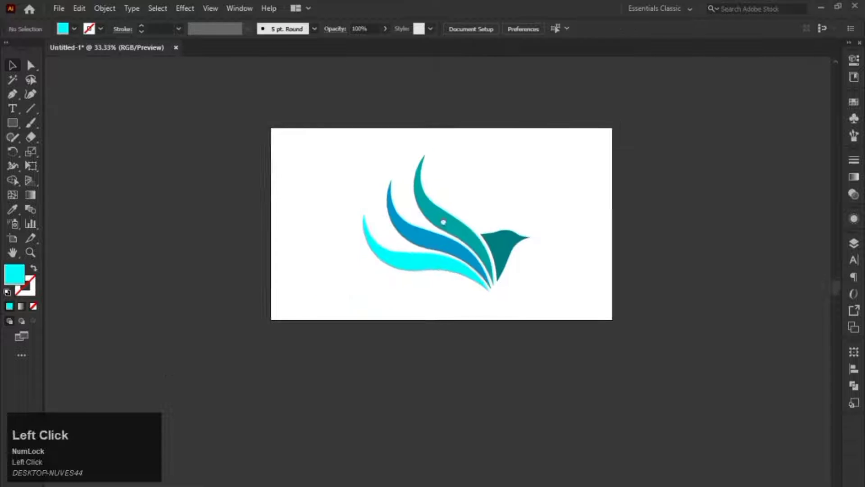
Step: Set the fill of the bird's head and body shape to bright blue 009AF9 and deselect it
{"action": "left_click", "coordinate": [498, 245]}
{"action": "scroll", "coordinate": [381, 299], "scroll_direction": "up", "scroll_amount": 1}
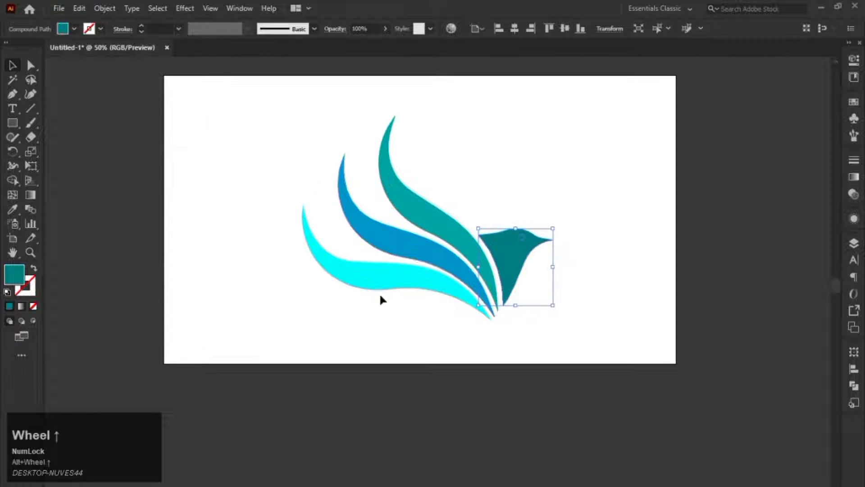
{"action": "double_click", "coordinate": [15, 273]}
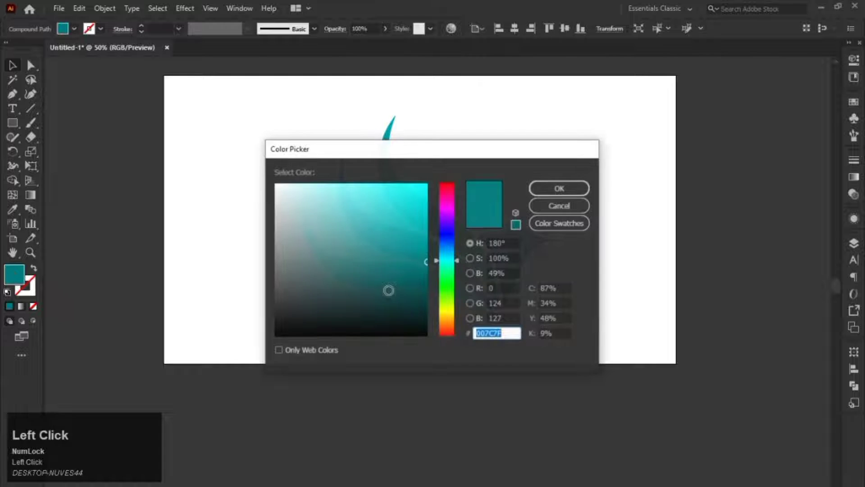
{"action": "mouse_move", "coordinate": [448, 261]}
{"action": "left_mouse_down"}
{"action": "mouse_move", "coordinate": [452, 328]}
{"action": "mouse_move", "coordinate": [446, 269]}
{"action": "left_mouse_up"}
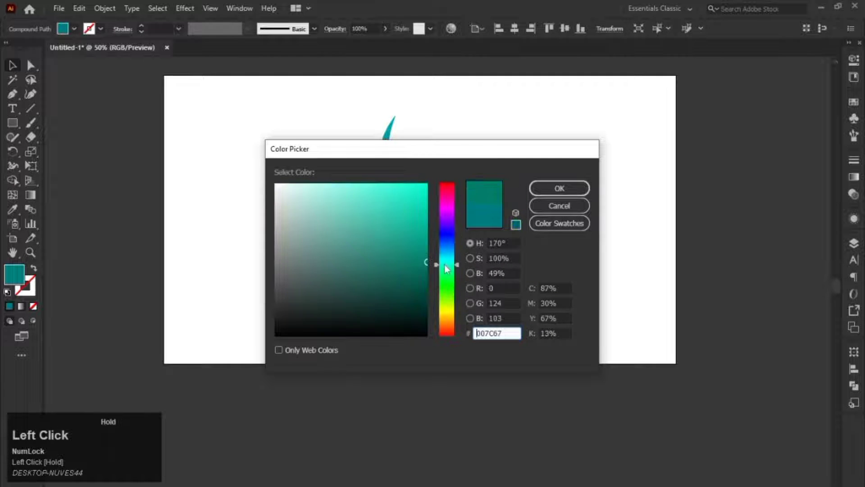
{"action": "left_click_drag", "start_coordinate": [420, 213], "coordinate": [402, 205]}
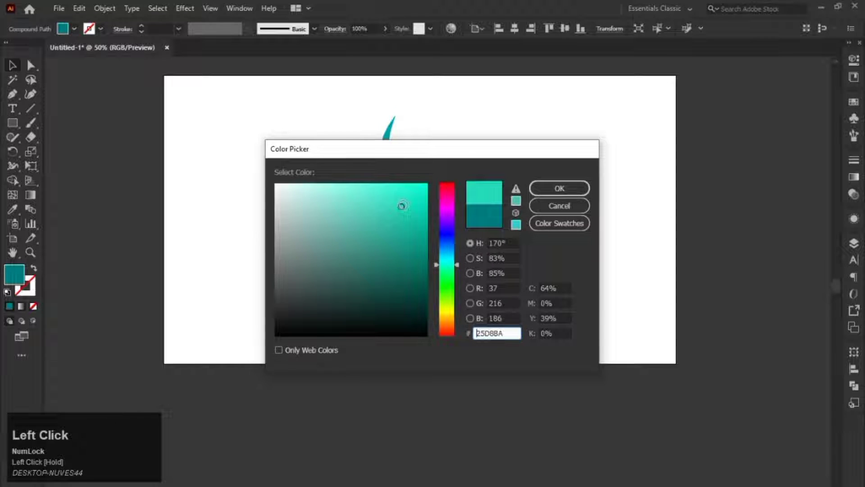
{"action": "left_click", "coordinate": [426, 218]}
{"action": "mouse_move", "coordinate": [448, 265]}
{"action": "left_mouse_down"}
{"action": "mouse_move", "coordinate": [450, 243]}
{"action": "mouse_move", "coordinate": [451, 251]}
{"action": "left_mouse_up"}
{"action": "left_click", "coordinate": [427, 185]}
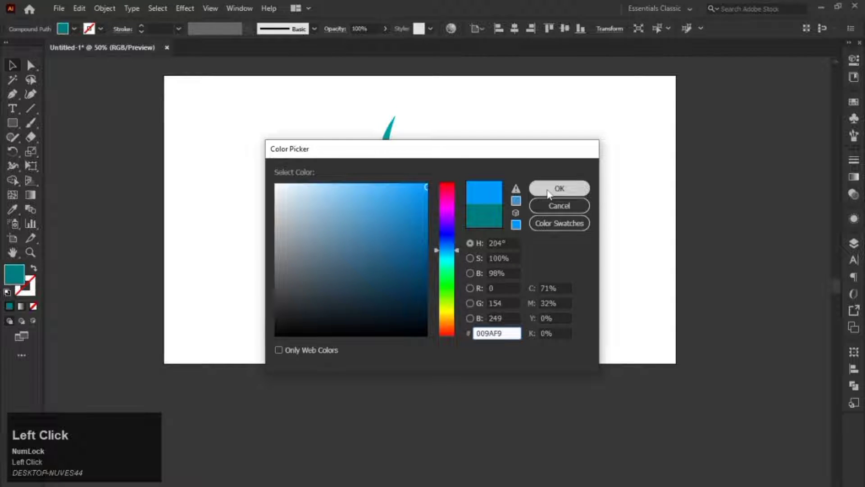
{"action": "left_click", "coordinate": [559, 188]}
{"action": "left_click", "coordinate": [243, 262]}
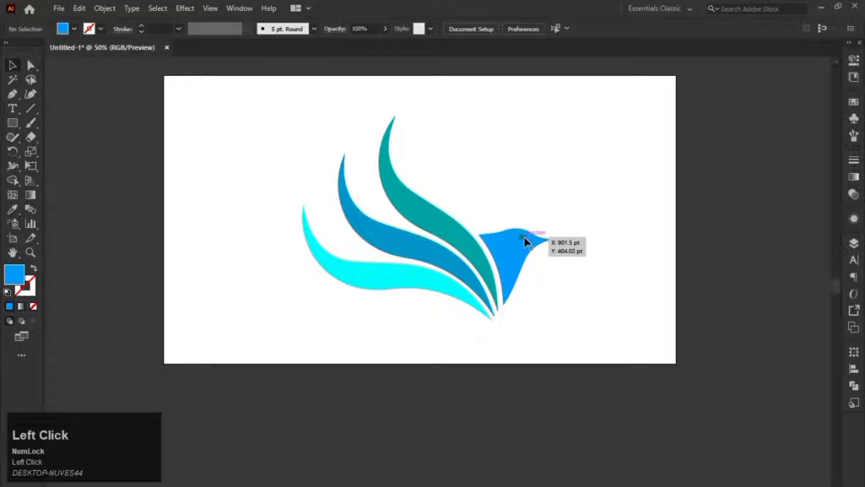
Step: Fill the bird's round eye with white
{"action": "left_click", "coordinate": [523, 238]}
{"action": "double_click", "coordinate": [10, 276]}
{"action": "left_click_drag", "start_coordinate": [284, 193], "coordinate": [272, 182]}
{"action": "left_click", "coordinate": [559, 188]}
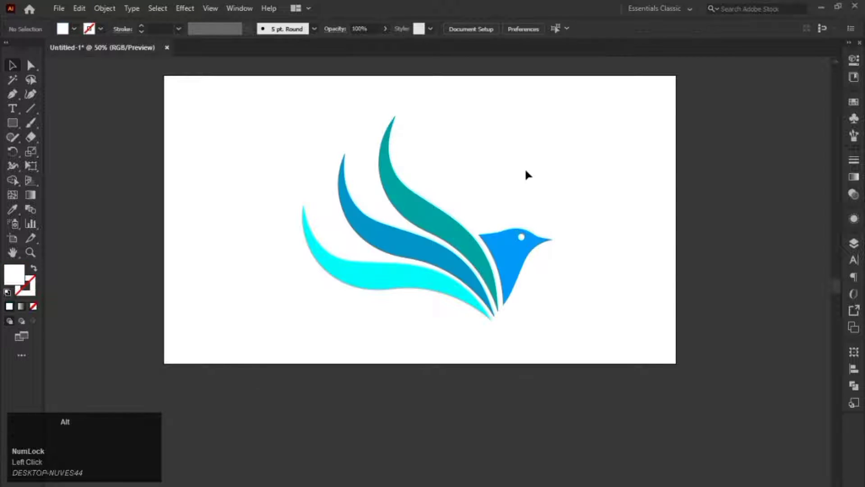
{"action": "left_click_drag", "start_coordinate": [525, 176], "coordinate": [500, 197]}
Step: Select all the bird shapes, move them off the artboard onto the dark canvas beside it, and deselect them
{"action": "left_click_drag", "start_coordinate": [261, 150], "coordinate": [621, 356]}
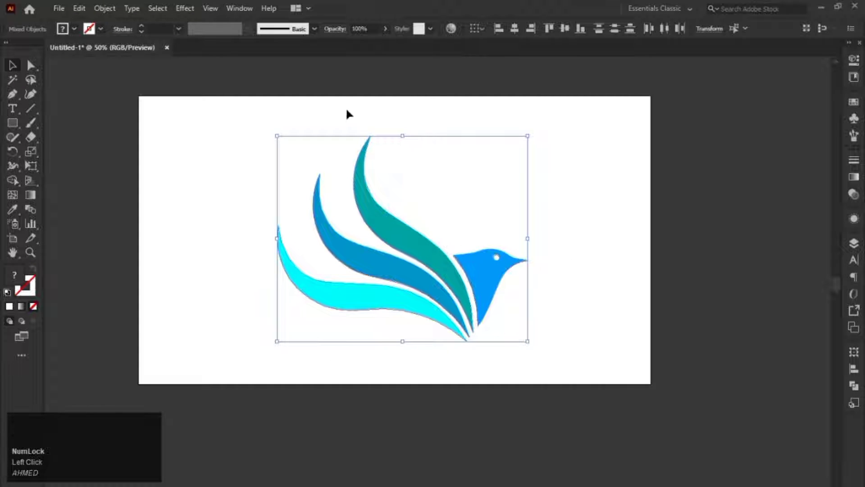
{"action": "left_click", "coordinate": [323, 119]}
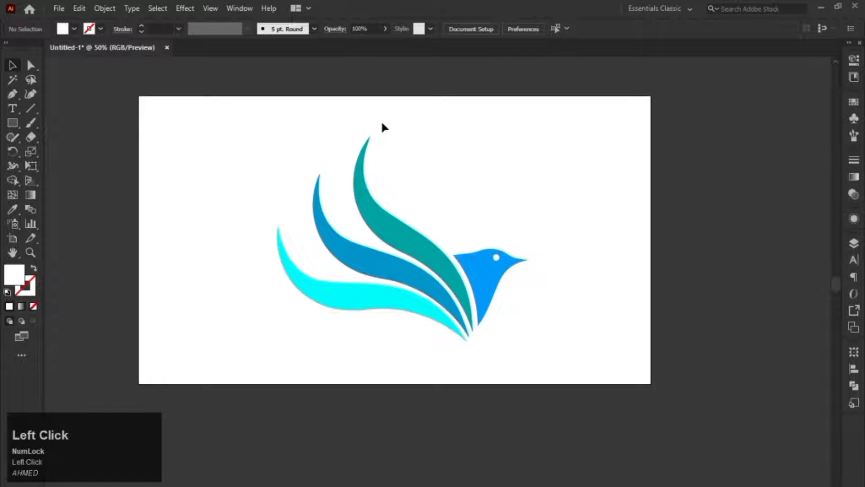
{"action": "left_click_drag", "start_coordinate": [242, 131], "coordinate": [579, 354]}
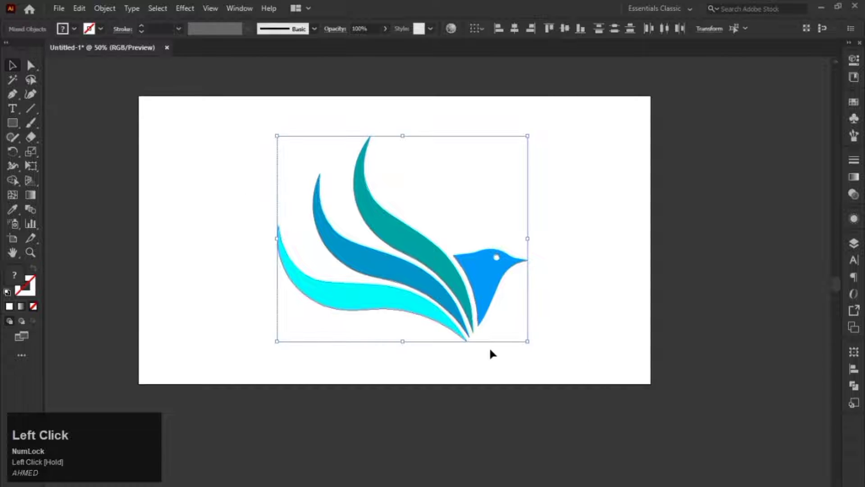
{"action": "left_click_drag", "start_coordinate": [490, 350], "coordinate": [657, 338]}
{"action": "left_click_drag", "start_coordinate": [652, 269], "coordinate": [211, 253]}
{"action": "left_click_drag", "start_coordinate": [317, 226], "coordinate": [485, 223]}
{"action": "left_click", "coordinate": [403, 144]}
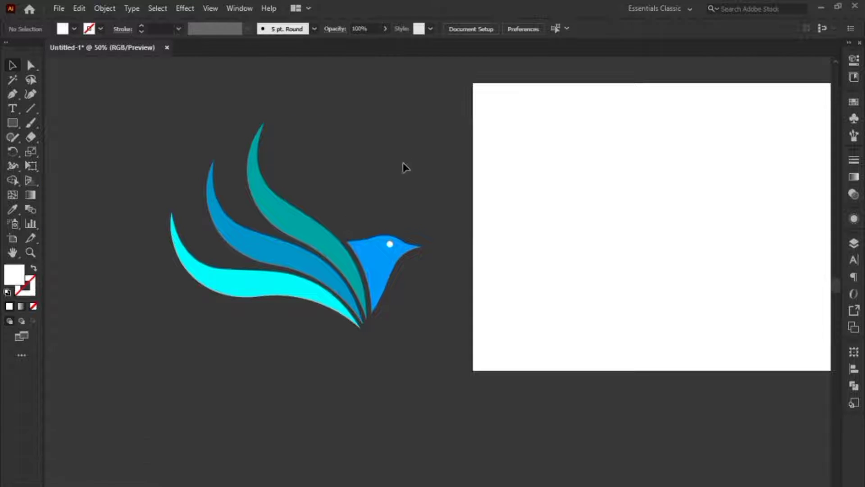
{"action": "left_click_drag", "start_coordinate": [317, 236], "coordinate": [345, 170]}
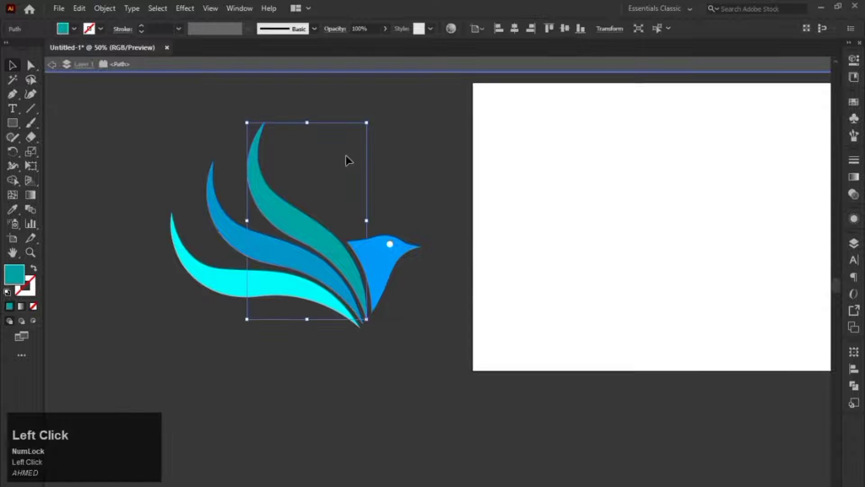
{"action": "double_click", "coordinate": [198, 139]}
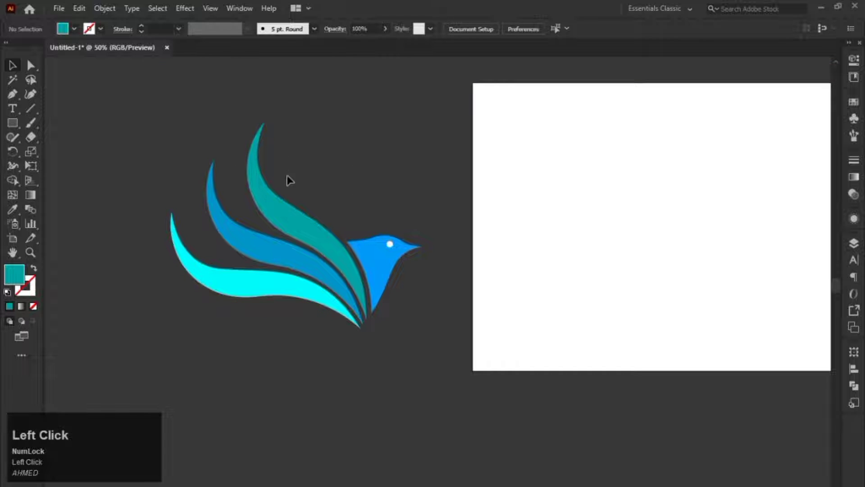
{"action": "left_click", "coordinate": [272, 218]}
{"action": "left_click", "coordinate": [356, 180]}
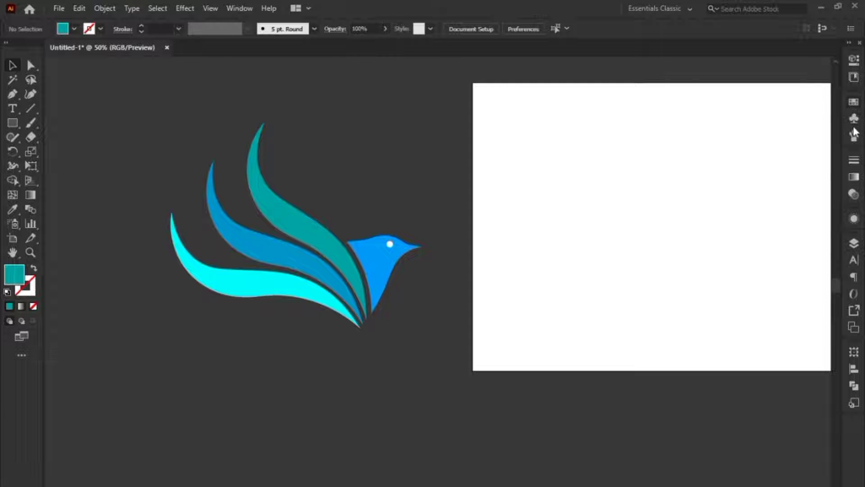
Step: Fill the uppermost wing feather with red, the middle one with orange and the lowest one with light orange, using the default swatches
{"action": "left_click", "coordinate": [854, 102]}
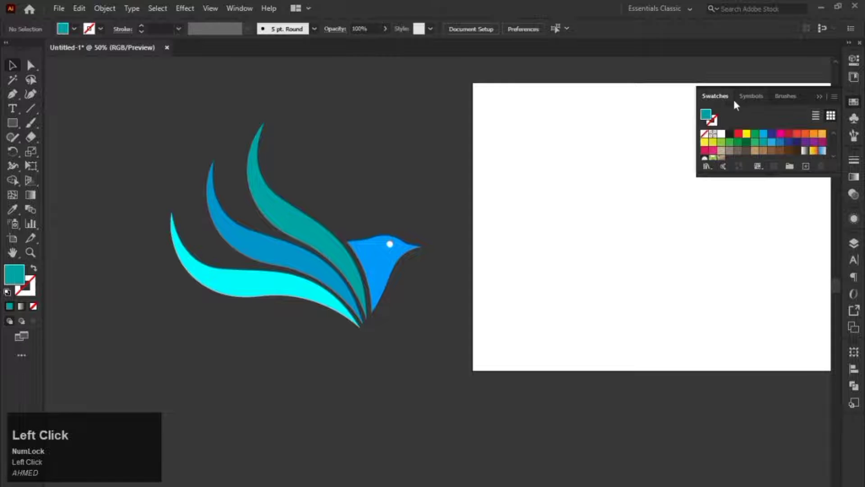
{"action": "left_click", "coordinate": [309, 239]}
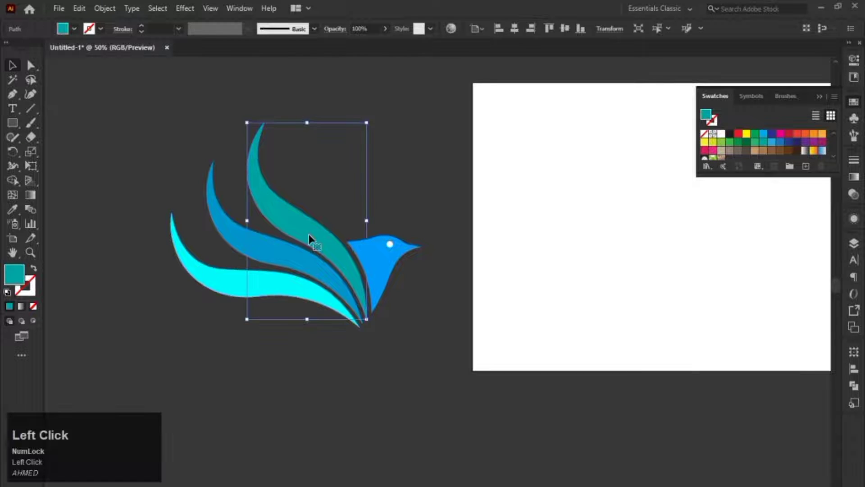
{"action": "left_click", "coordinate": [737, 134]}
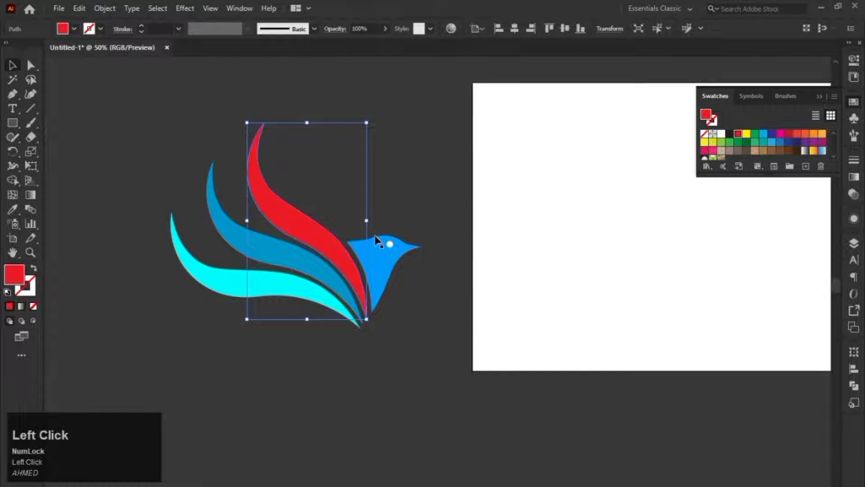
{"action": "left_click", "coordinate": [298, 261]}
{"action": "left_click", "coordinate": [805, 134]}
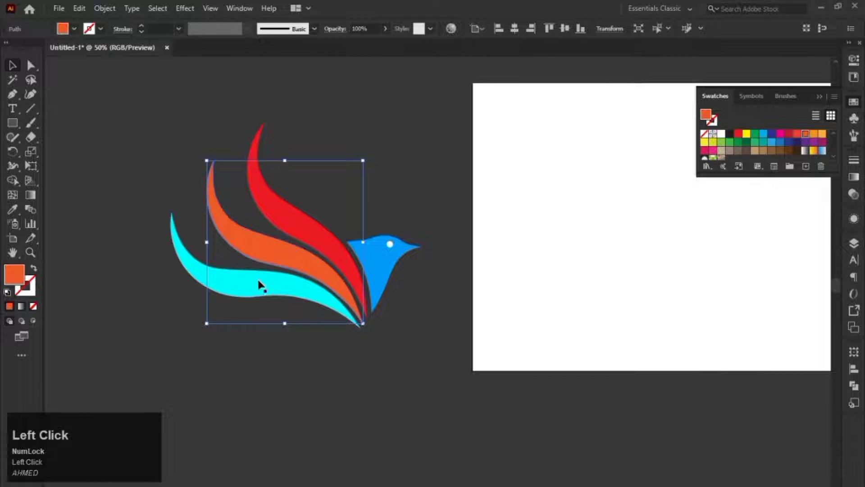
{"action": "left_click", "coordinate": [260, 284]}
{"action": "left_click", "coordinate": [821, 134]}
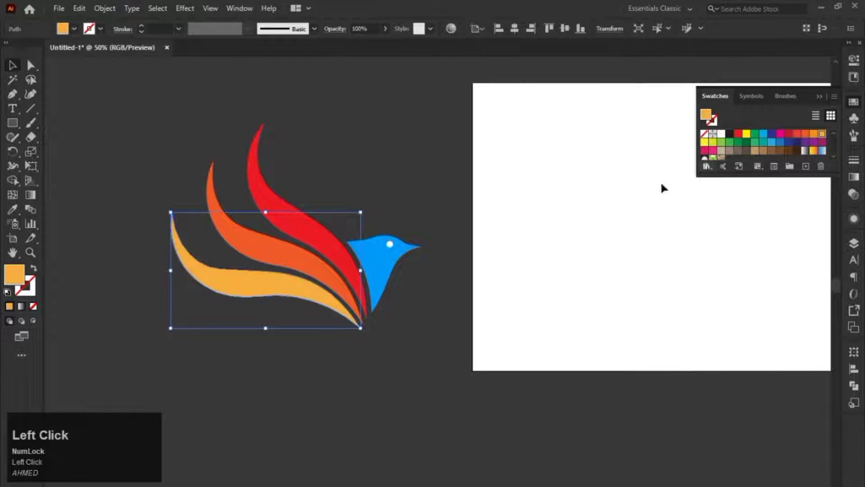
Step: Fill the bird's head and body shape with the dark red swatch
{"action": "left_click", "coordinate": [385, 253]}
{"action": "left_click", "coordinate": [729, 134]}
{"action": "left_click", "coordinate": [789, 134]}
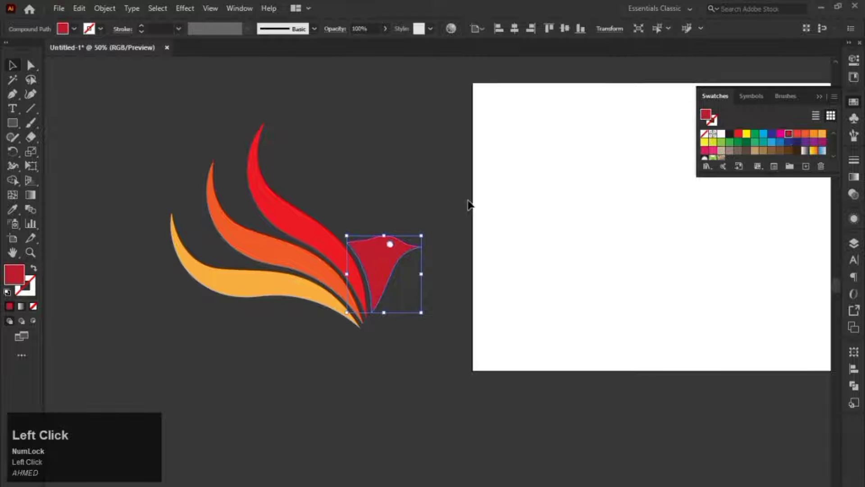
Step: Select the whole bird, move it back onto the white artboard, and deselect it
{"action": "key", "text": "ctrl+a"}
{"action": "key", "text": "space"}
{"action": "left_click_drag", "start_coordinate": [342, 265], "coordinate": [632, 250]}
{"action": "left_click_drag", "start_coordinate": [632, 251], "coordinate": [441, 285]}
{"action": "key", "text": "space"}
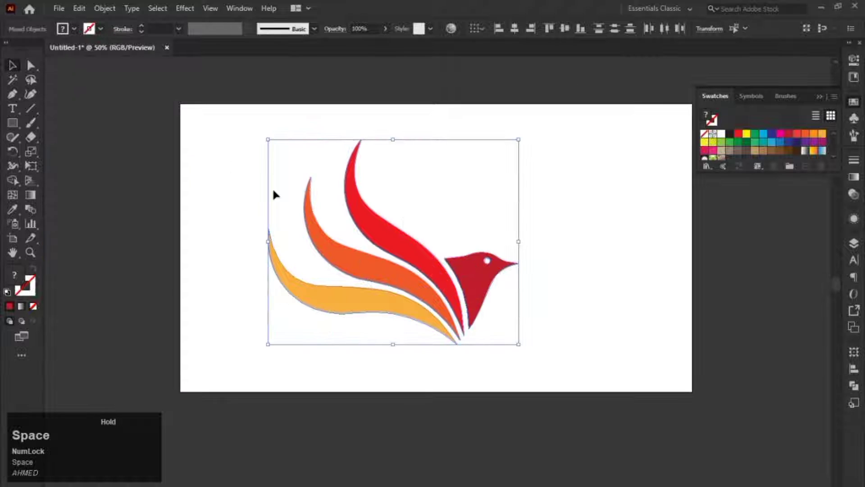
{"action": "left_click", "coordinate": [427, 191]}
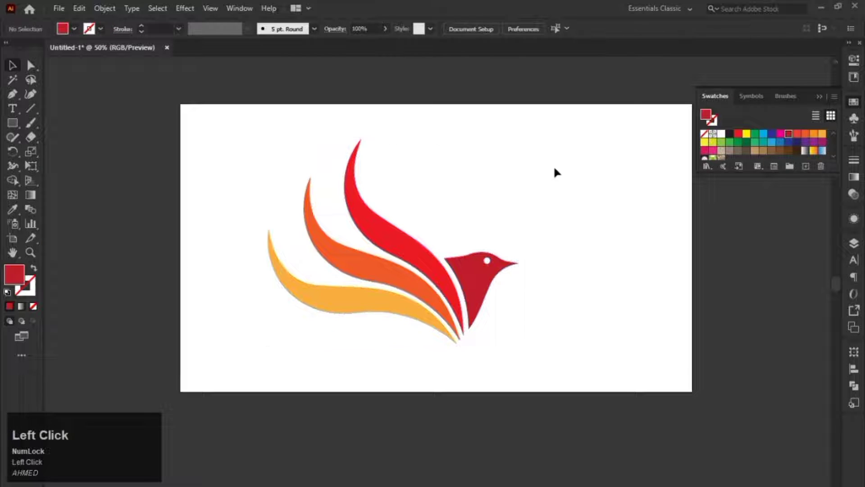
Step: Select all the bird shapes, collapse the swatches, and activate the Selection tool
{"action": "left_click_drag", "start_coordinate": [563, 130], "coordinate": [368, 365]}
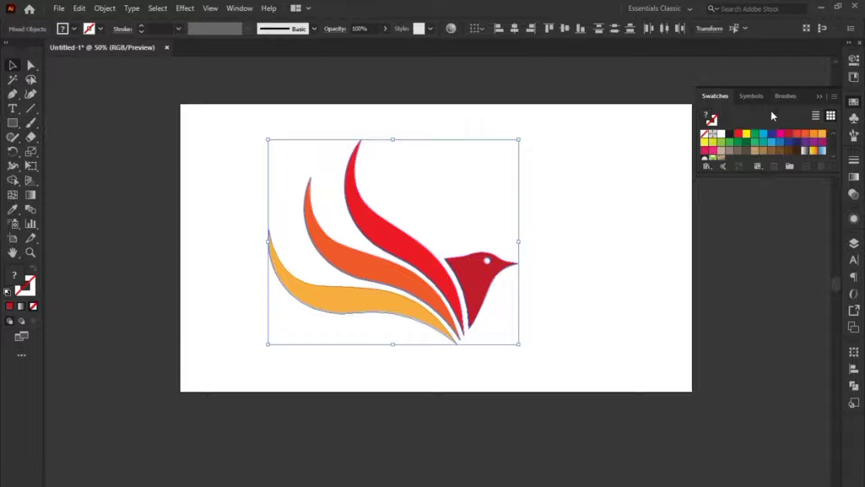
{"action": "left_click", "coordinate": [816, 97]}
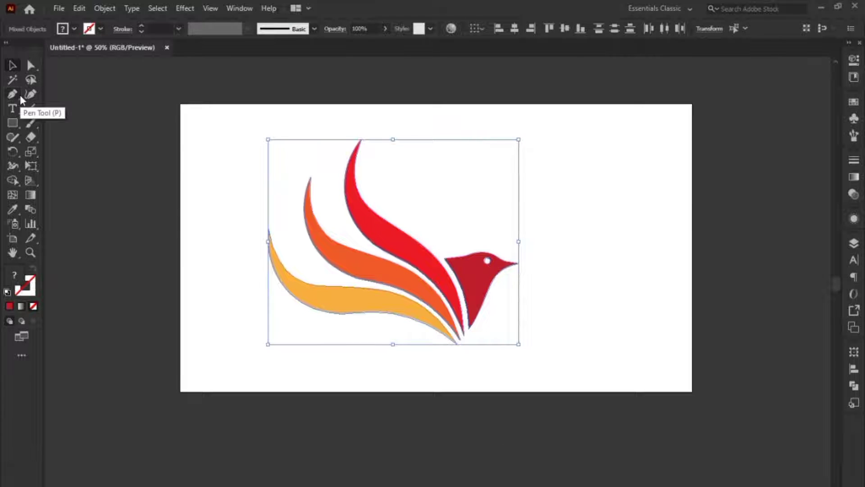
{"action": "left_click", "coordinate": [12, 67]}
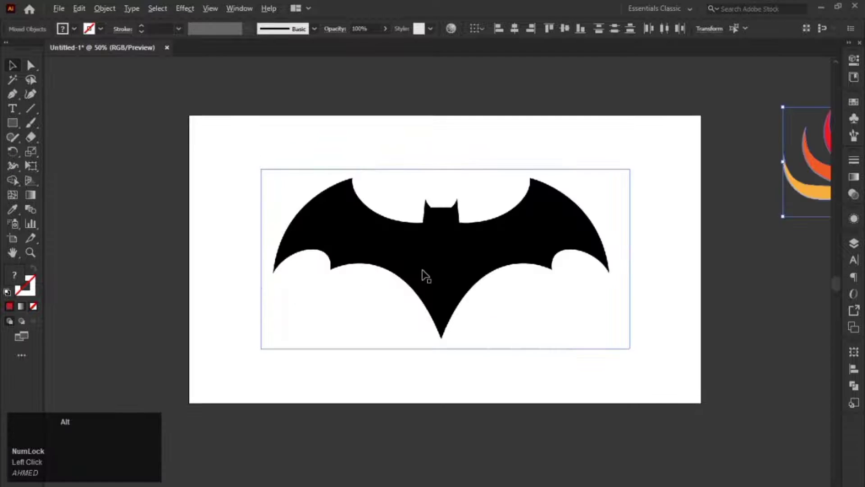
Step: Select the black bat logo image, examine its edges at high magnification, and deselect it
{"action": "scroll", "coordinate": [421, 276], "scroll_direction": "up", "scroll_amount": 1}
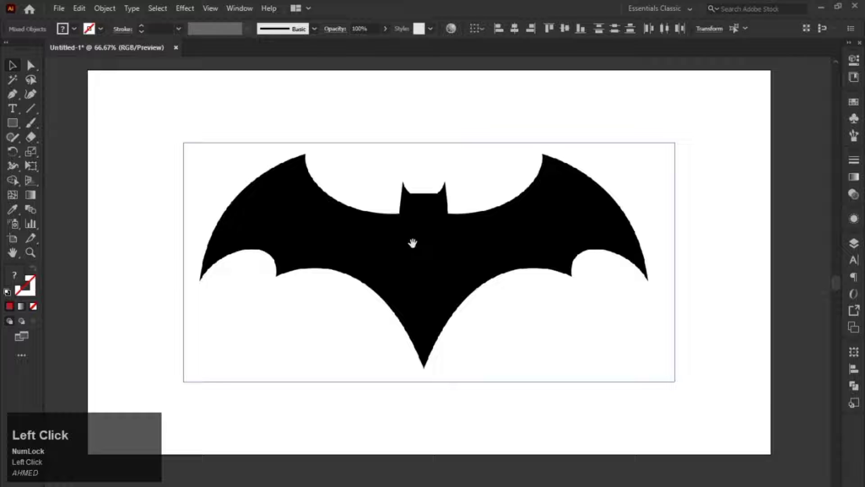
{"action": "left_click", "coordinate": [454, 109]}
{"action": "left_click", "coordinate": [445, 120]}
{"action": "scroll", "coordinate": [315, 224], "scroll_direction": "up", "scroll_amount": 5}
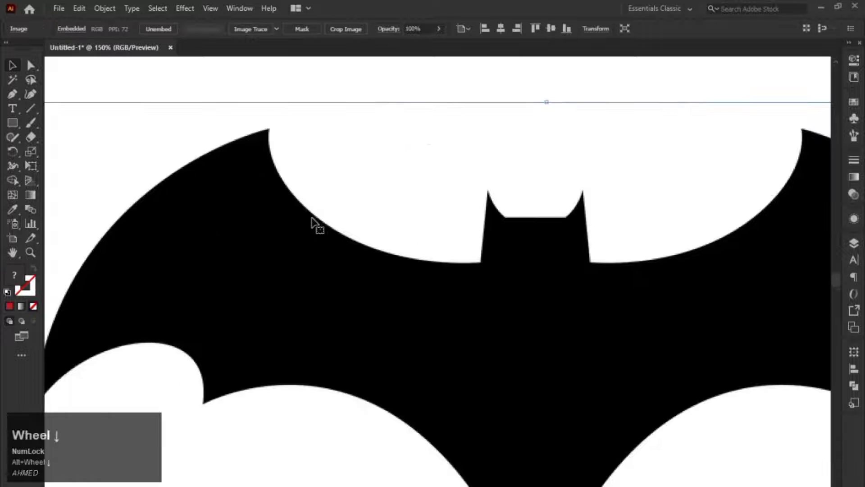
{"action": "scroll", "coordinate": [314, 209], "scroll_direction": "up", "scroll_amount": 2}
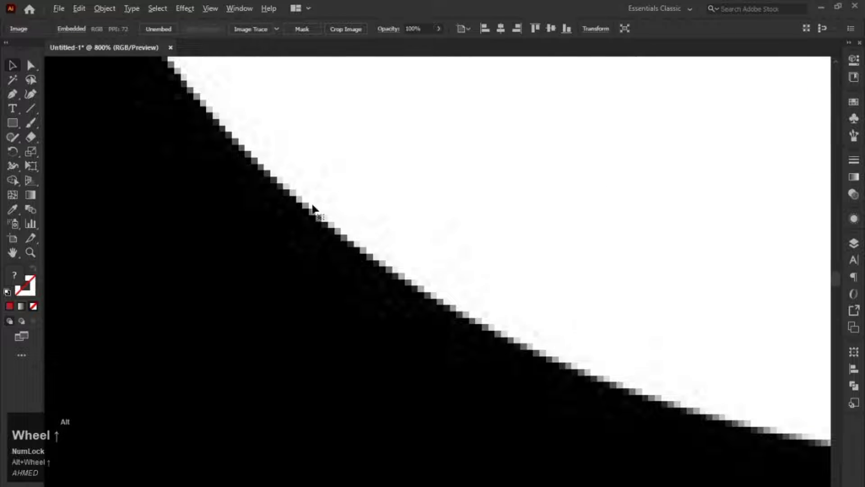
{"action": "scroll", "coordinate": [314, 210], "scroll_direction": "down", "scroll_amount": 1}
{"action": "scroll", "coordinate": [314, 210], "scroll_direction": "down", "scroll_amount": 4}
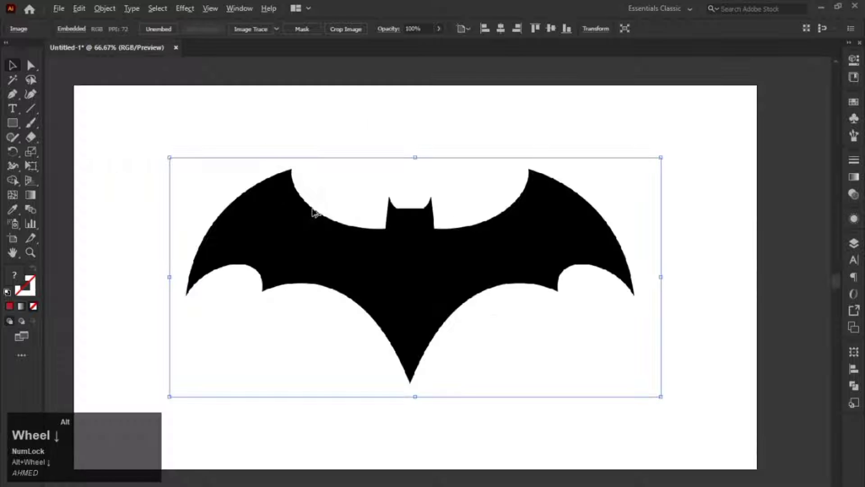
{"action": "left_click", "coordinate": [388, 129]}
{"action": "left_click_drag", "start_coordinate": [369, 156], "coordinate": [394, 148]}
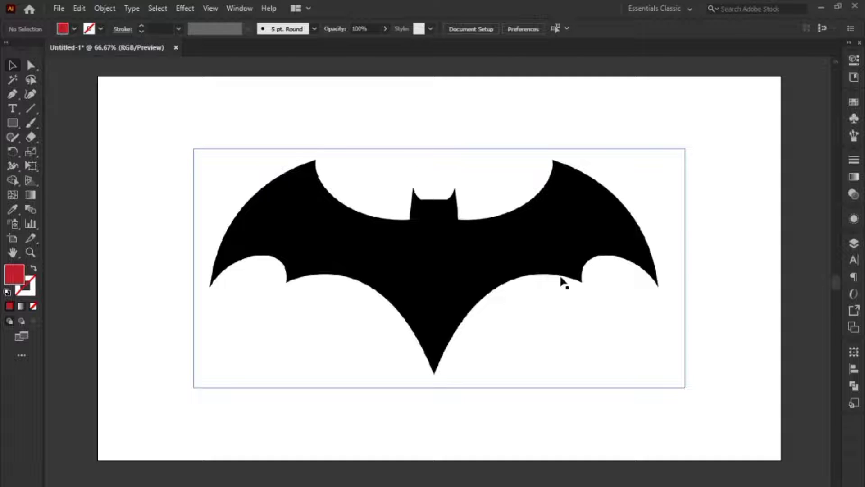
{"action": "left_click", "coordinate": [560, 216]}
{"action": "left_click", "coordinate": [476, 98]}
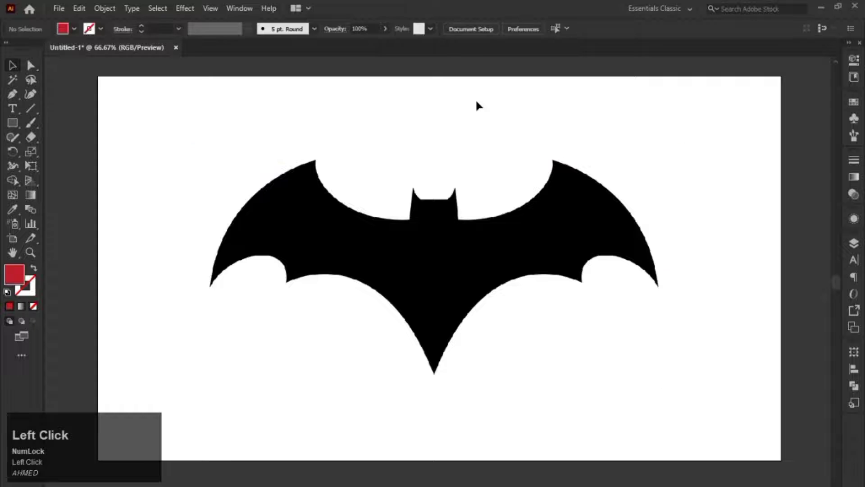
Step: Set the black bat image's opacity to 50% and deselect it
{"action": "left_click", "coordinate": [411, 288]}
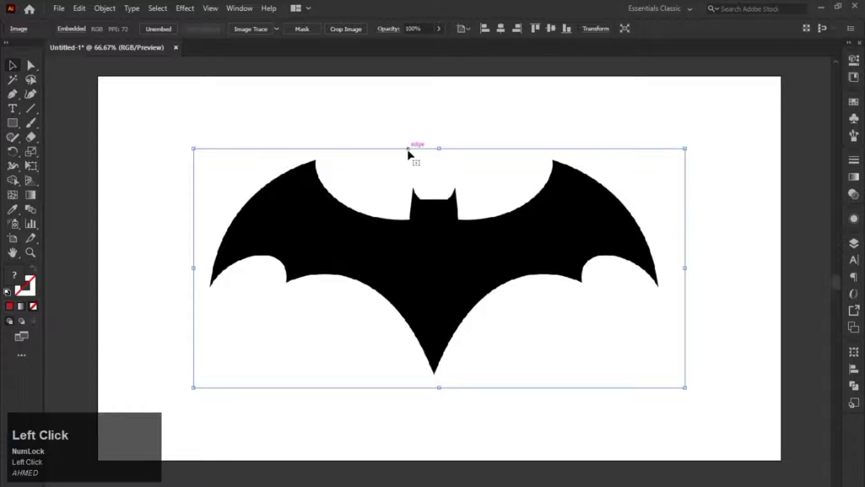
{"action": "left_click", "coordinate": [437, 29]}
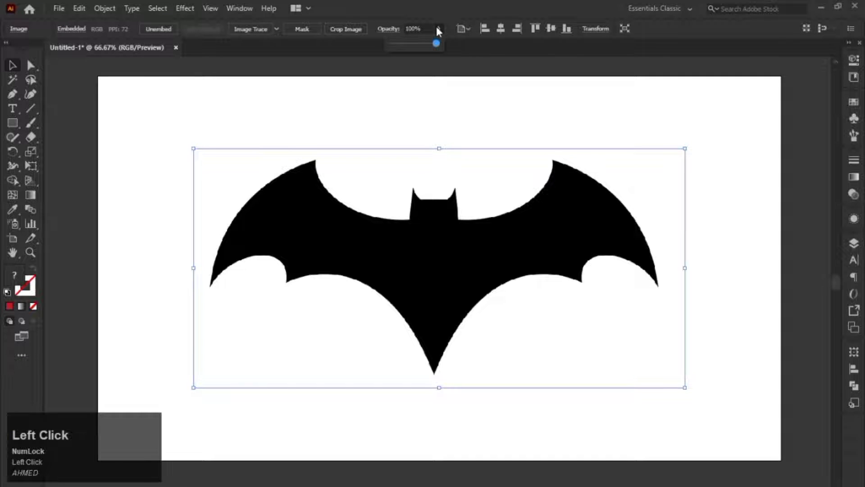
{"action": "left_click", "coordinate": [415, 43]}
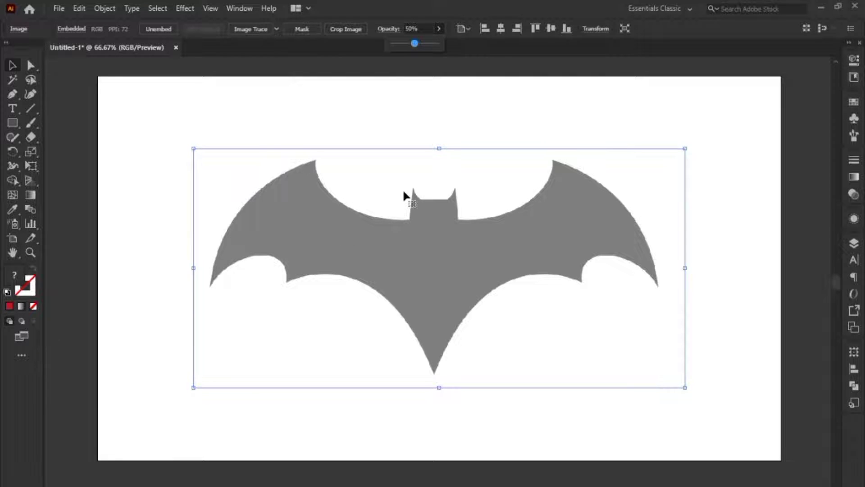
{"action": "left_click", "coordinate": [453, 146]}
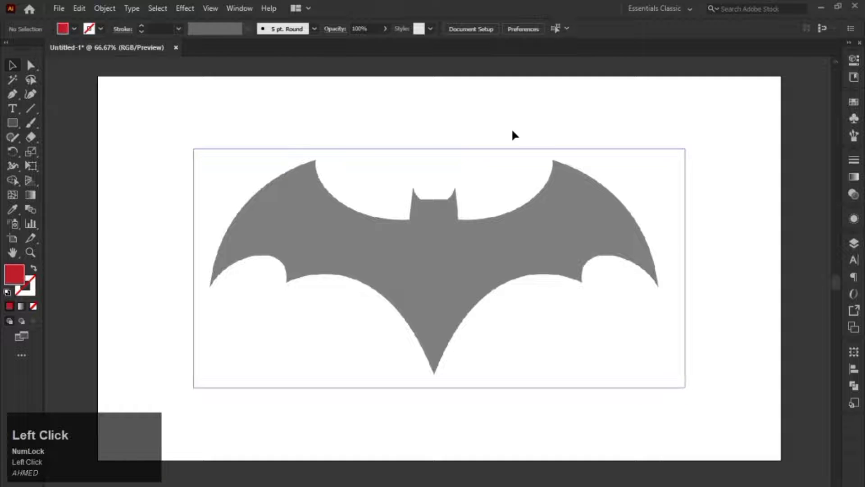
Step: Try moving the faded bat image slightly off its place, undo the move, and deselect it
{"action": "left_click", "coordinate": [460, 243]}
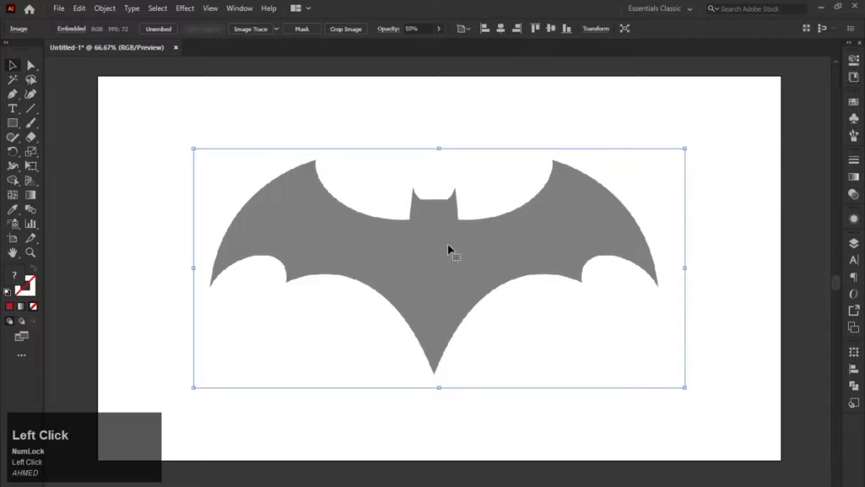
{"action": "left_click_drag", "start_coordinate": [453, 250], "coordinate": [485, 238]}
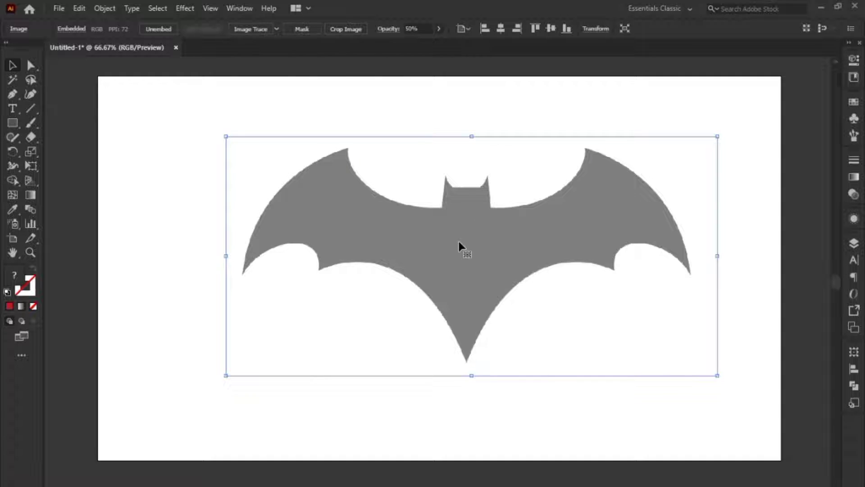
{"action": "key", "text": "ctrl+z"}
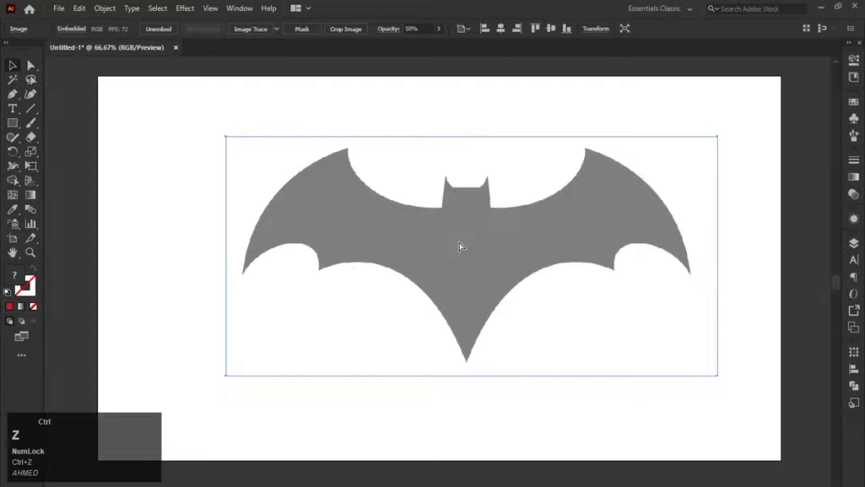
{"action": "left_click", "coordinate": [454, 119]}
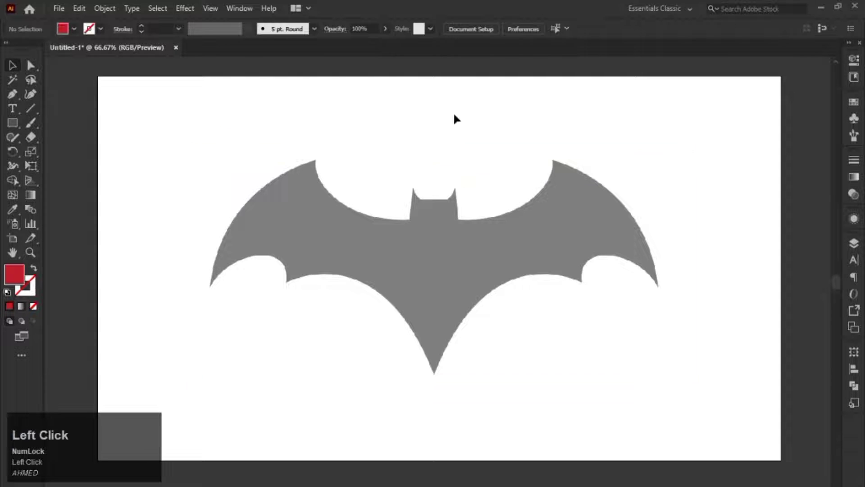
{"action": "left_click", "coordinate": [412, 199]}
{"action": "left_click", "coordinate": [415, 27]}
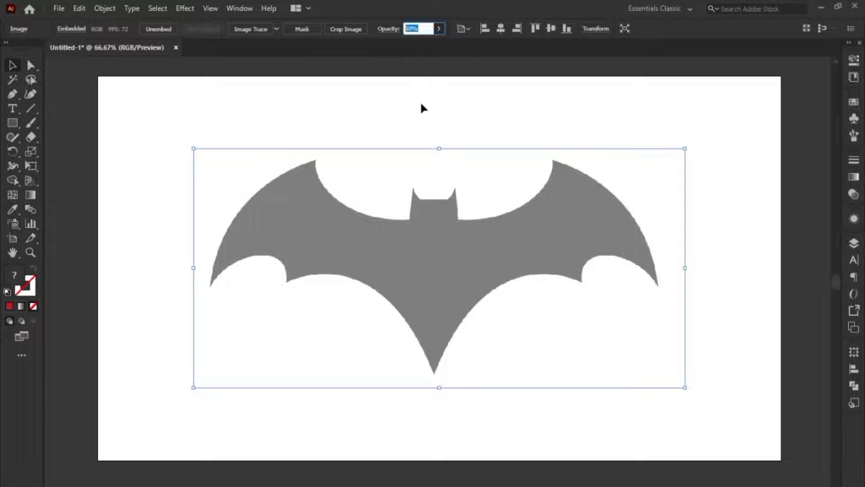
{"action": "left_click", "coordinate": [423, 119]}
{"action": "left_click_drag", "start_coordinate": [439, 131], "coordinate": [340, 261]}
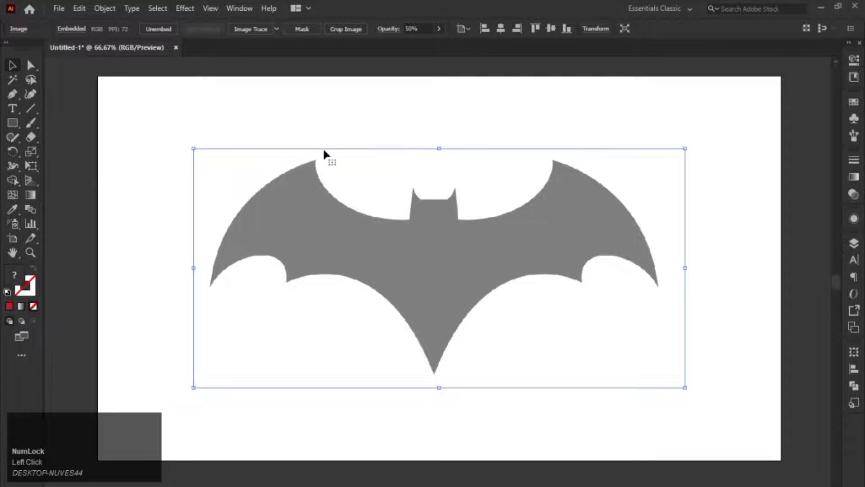
{"action": "left_click", "coordinate": [105, 9]}
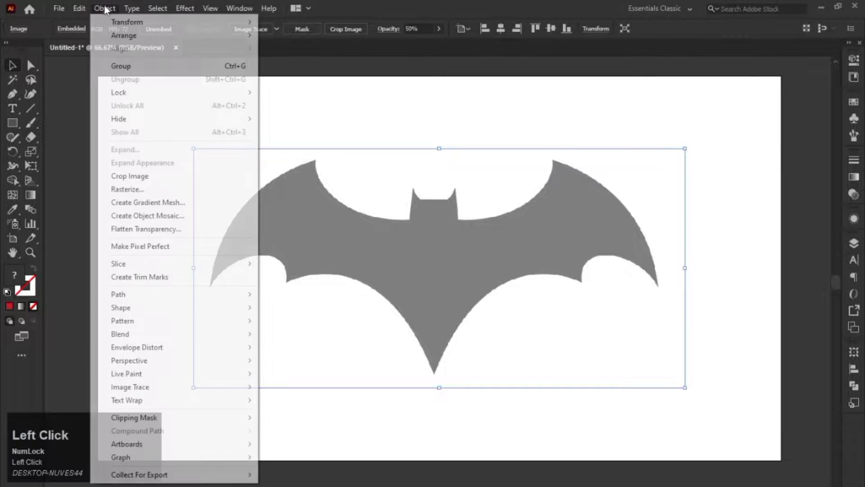
{"action": "mouse_move", "coordinate": [132, 95]}
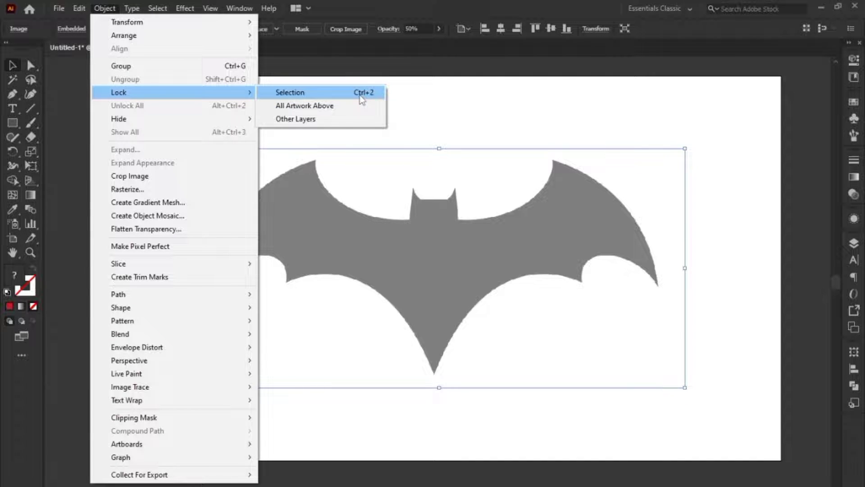
{"action": "left_click", "coordinate": [427, 109]}
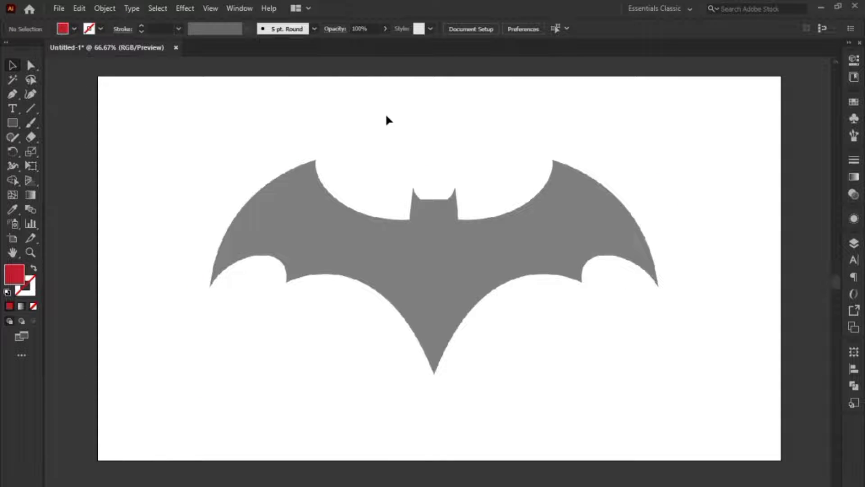
Step: Select and lock the bat image, and check the lock by trying to marquee-select it
{"action": "left_click_drag", "start_coordinate": [386, 120], "coordinate": [289, 247]}
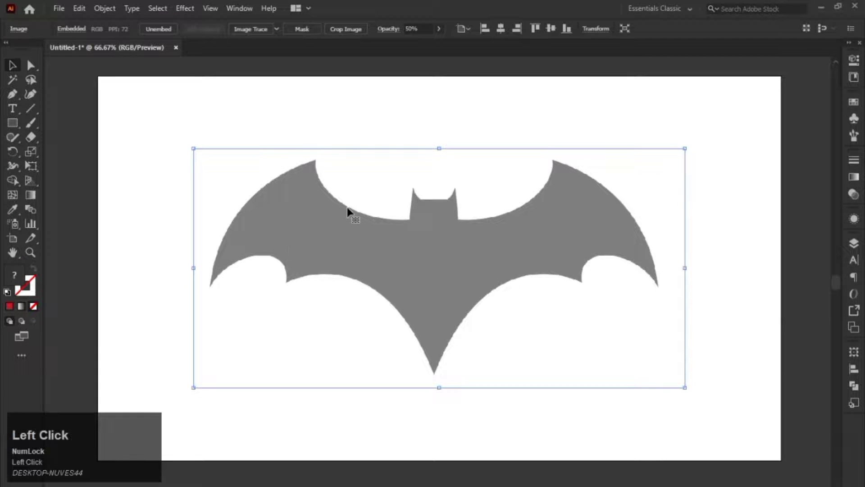
{"action": "key", "text": "ctrl"}
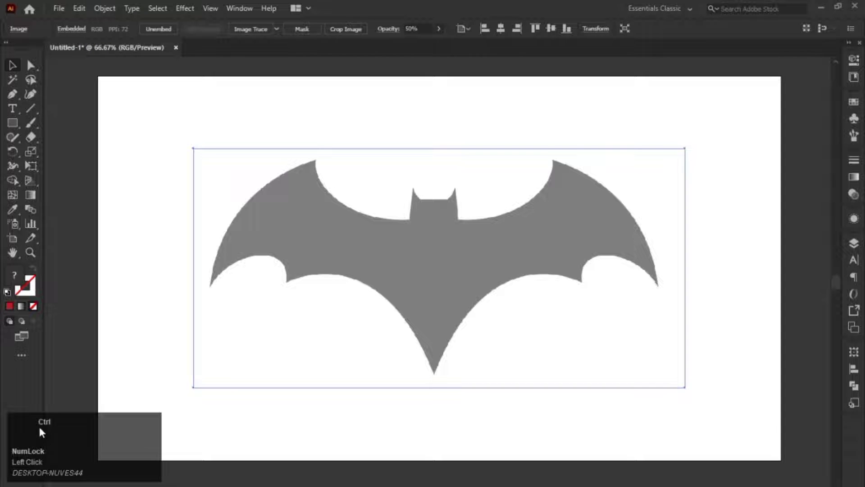
{"action": "key", "text": "ctrl+2"}
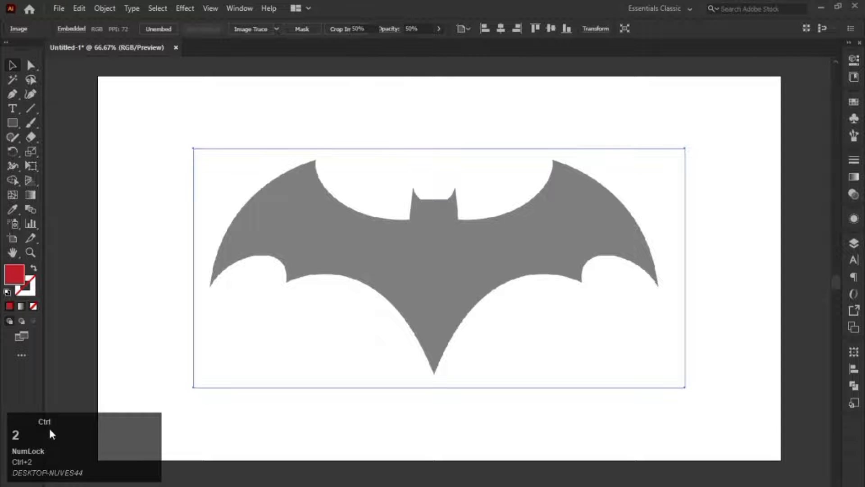
{"action": "left_click_drag", "start_coordinate": [432, 97], "coordinate": [255, 377]}
{"action": "left_click_drag", "start_coordinate": [474, 111], "coordinate": [312, 320]}
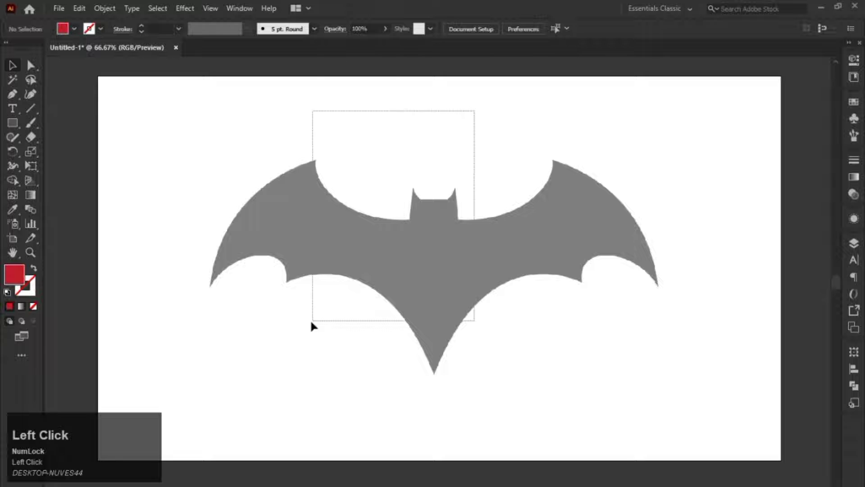
{"action": "left_click_drag", "start_coordinate": [468, 93], "coordinate": [309, 274]}
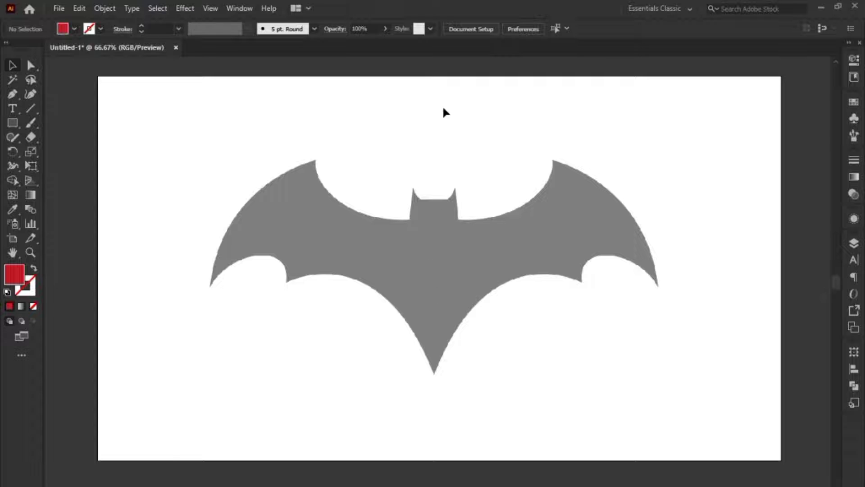
Step: Show the rulers and place a vertical guide through the centre of the bat
{"action": "right_click", "coordinate": [390, 118]}
{"action": "right_click", "coordinate": [350, 118]}
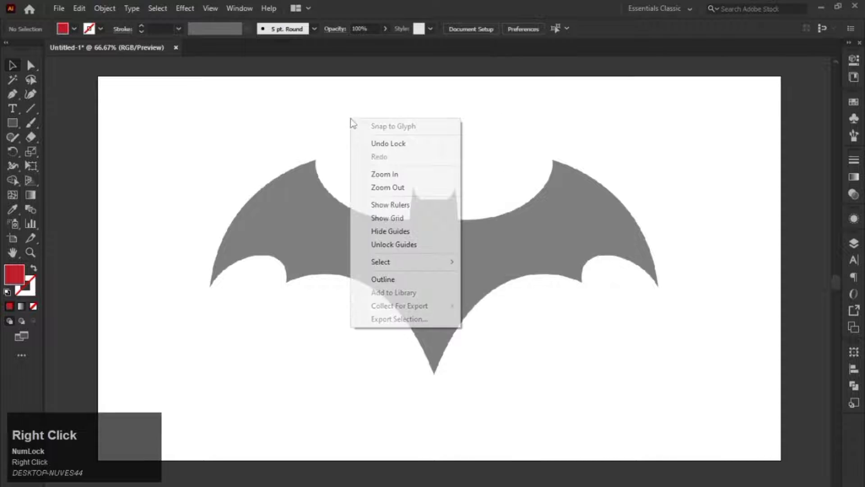
{"action": "left_click", "coordinate": [399, 210]}
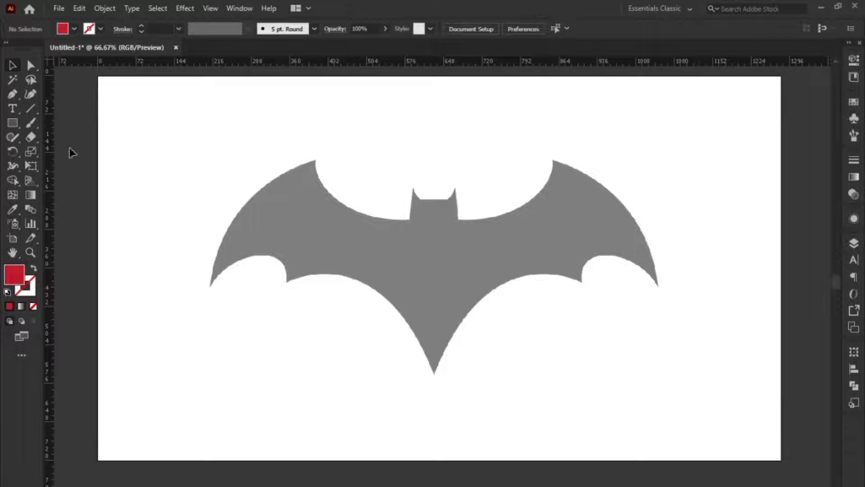
{"action": "left_click_drag", "start_coordinate": [50, 198], "coordinate": [435, 145]}
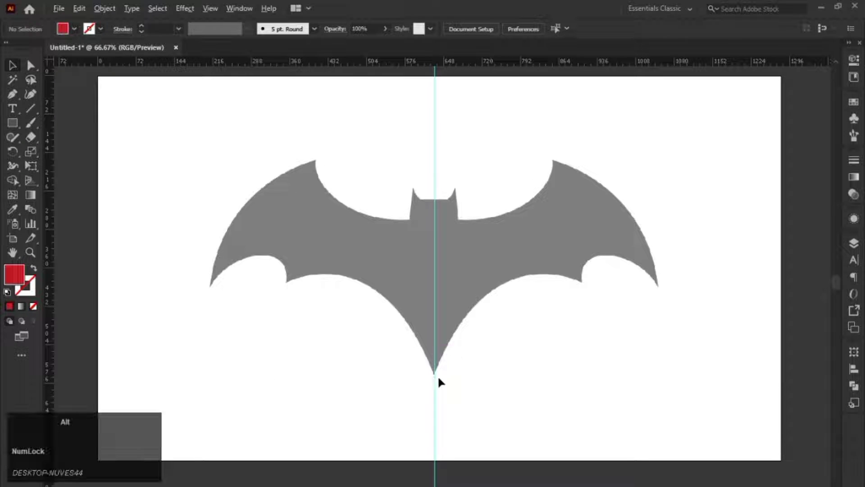
Step: Unlock the guides, align the vertical guide exactly with the bat's lower tip, and lock the guides again
{"action": "scroll", "coordinate": [435, 380], "scroll_direction": "up", "scroll_amount": 3, "text": "alt"}
{"action": "scroll", "coordinate": [435, 381], "scroll_direction": "up", "scroll_amount": 3, "text": "alt"}
{"action": "mouse_move", "coordinate": [420, 376]}
{"action": "left_mouse_down"}
{"action": "mouse_move", "coordinate": [412, 376]}
{"action": "mouse_move", "coordinate": [420, 353]}
{"action": "left_mouse_up"}
{"action": "right_click", "coordinate": [417, 355]}
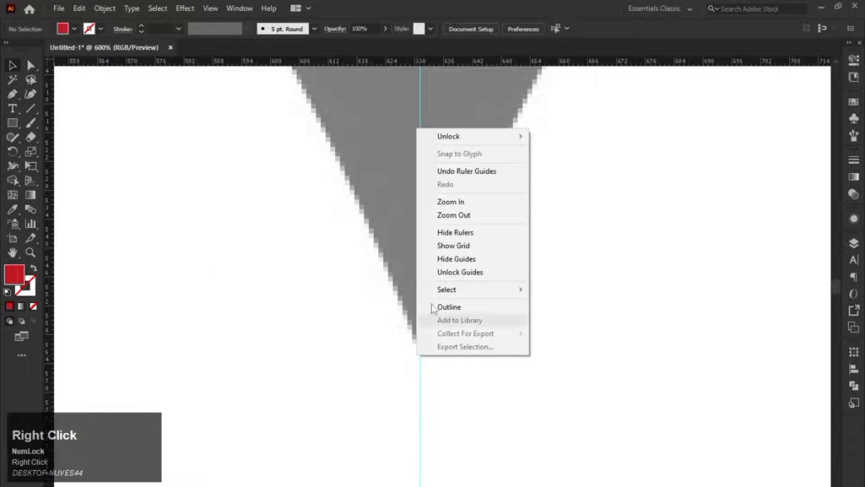
{"action": "right_click", "coordinate": [419, 379]}
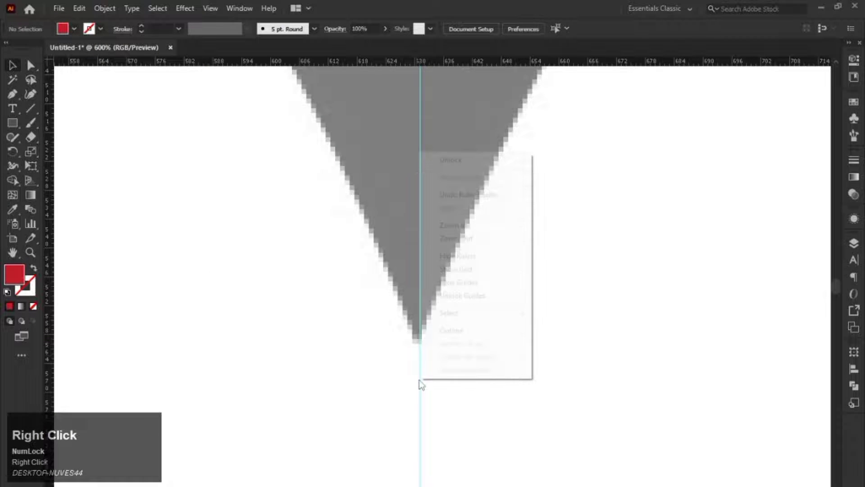
{"action": "left_click", "coordinate": [459, 295]}
{"action": "left_click_drag", "start_coordinate": [419, 389], "coordinate": [416, 390]}
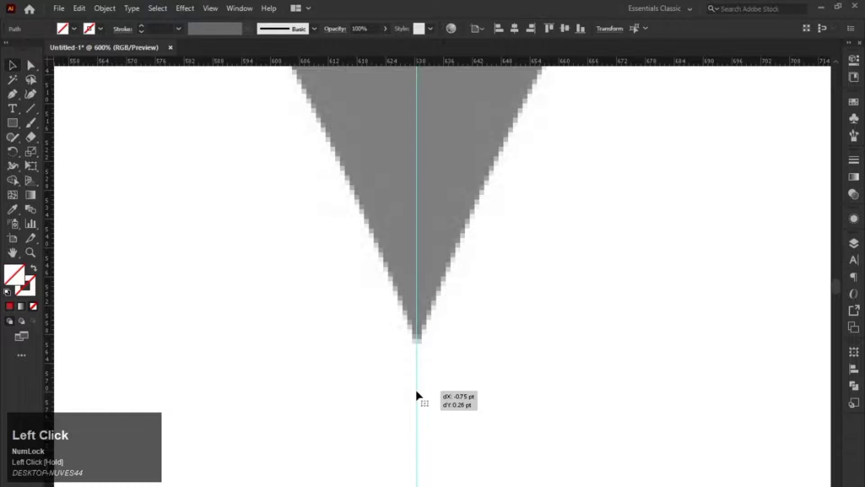
{"action": "scroll", "coordinate": [416, 391], "scroll_direction": "down", "scroll_amount": 6, "text": "alt"}
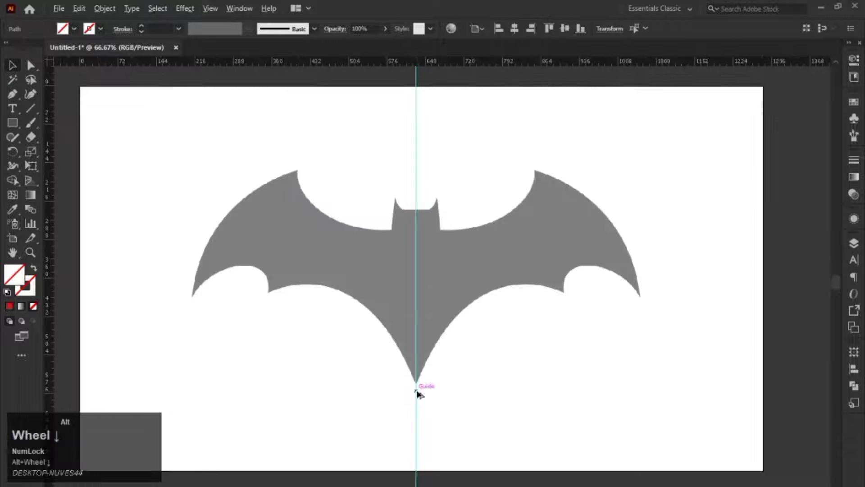
{"action": "right_click", "coordinate": [418, 120]}
{"action": "left_click", "coordinate": [474, 225]}
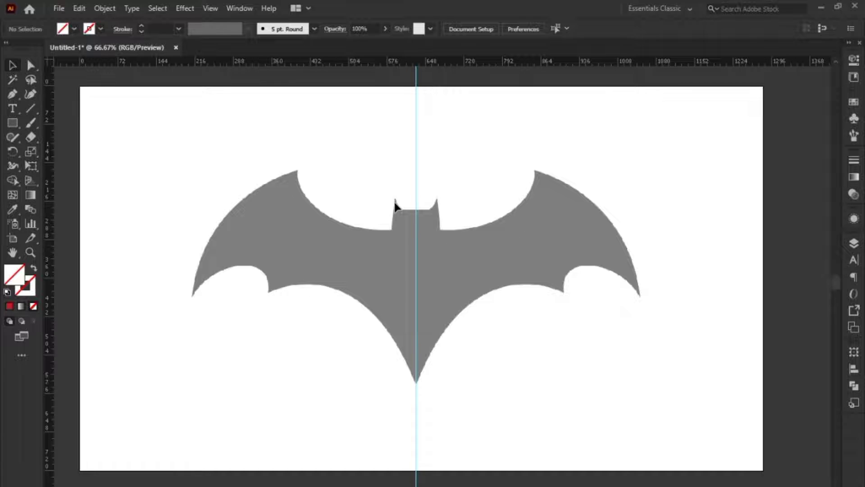
Step: Start a Pen path where the guide crosses the head's top edge, with a dark red stroke and no fill
{"action": "left_click", "coordinate": [13, 95]}
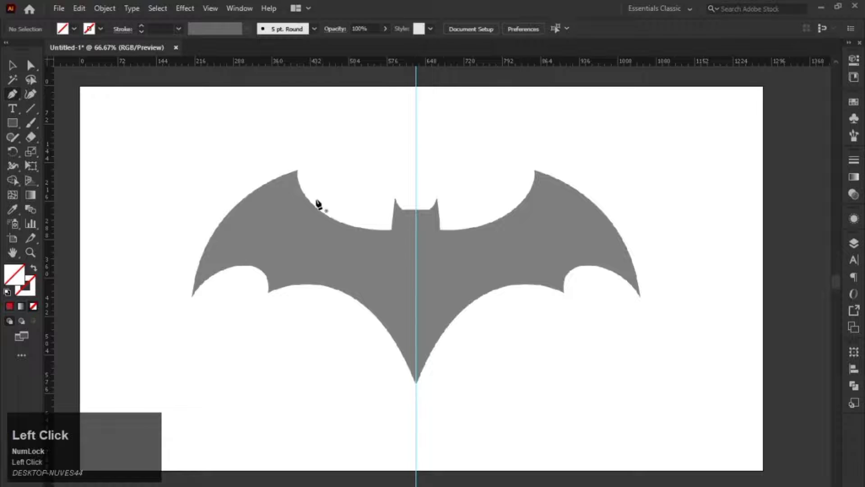
{"action": "scroll", "coordinate": [318, 204], "scroll_direction": "up", "scroll_amount": 4}
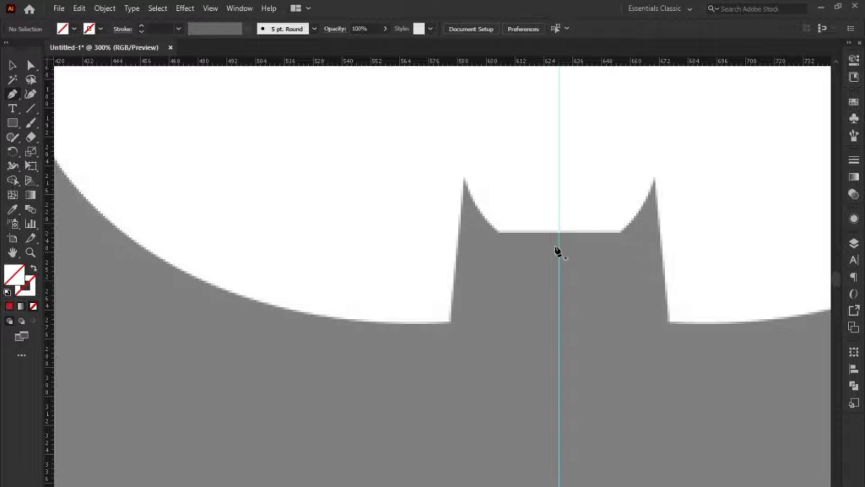
{"action": "left_click", "coordinate": [560, 232]}
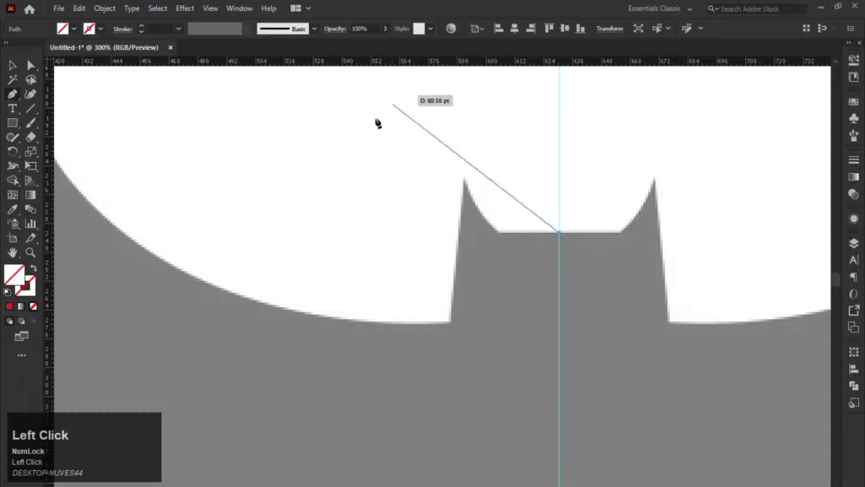
{"action": "left_click", "coordinate": [8, 292]}
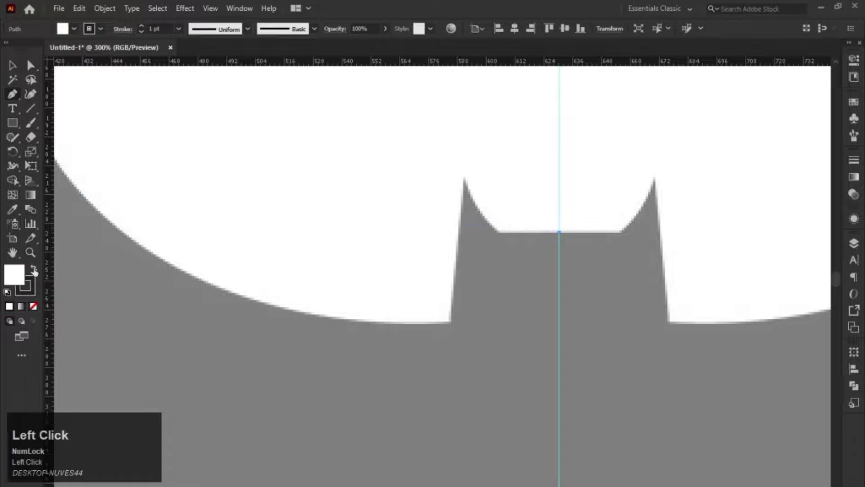
{"action": "double_click", "coordinate": [18, 270]}
{"action": "left_click", "coordinate": [558, 187]}
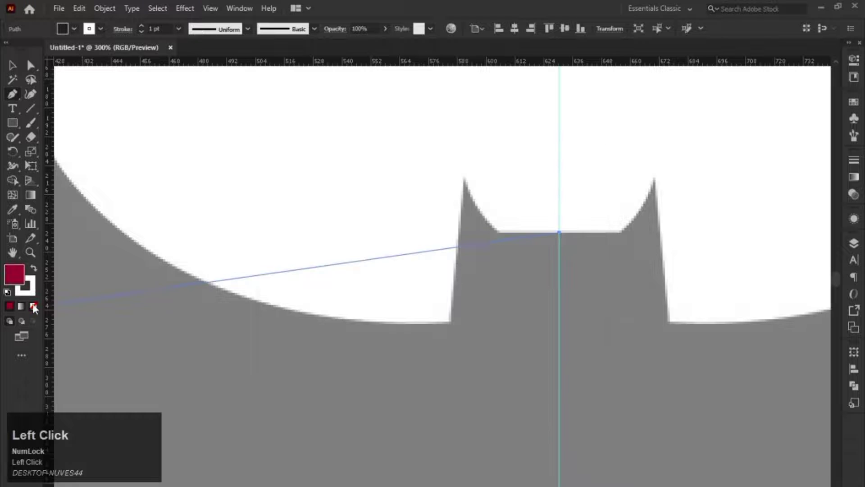
{"action": "left_click", "coordinate": [34, 267]}
{"action": "left_click", "coordinate": [33, 306]}
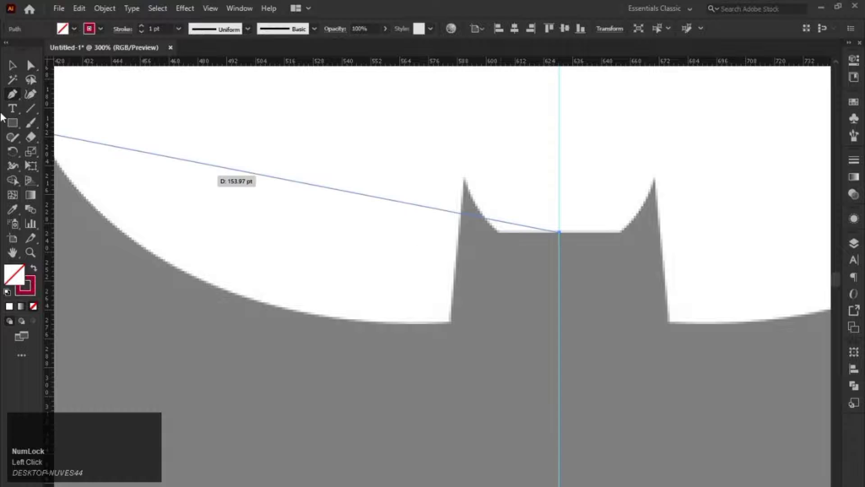
Step: Trace the left half of the bat's head: flat top edge, curved inner ear, corner at the ear tip, and straight outer side down to the wing
{"action": "left_click", "coordinate": [498, 232]}
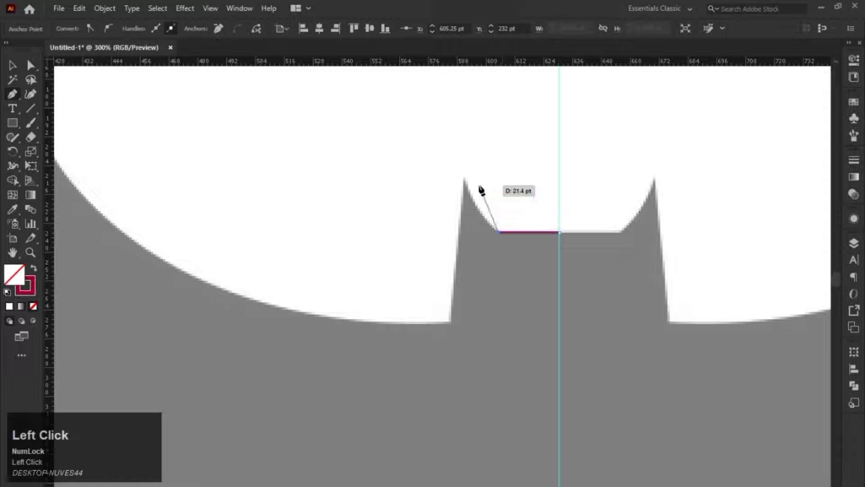
{"action": "left_click_drag", "start_coordinate": [464, 179], "coordinate": [446, 133]}
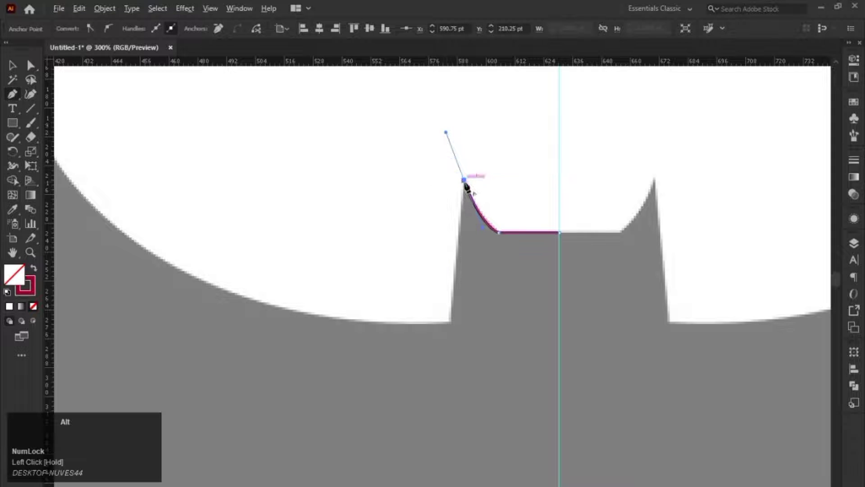
{"action": "left_click", "coordinate": [465, 181]}
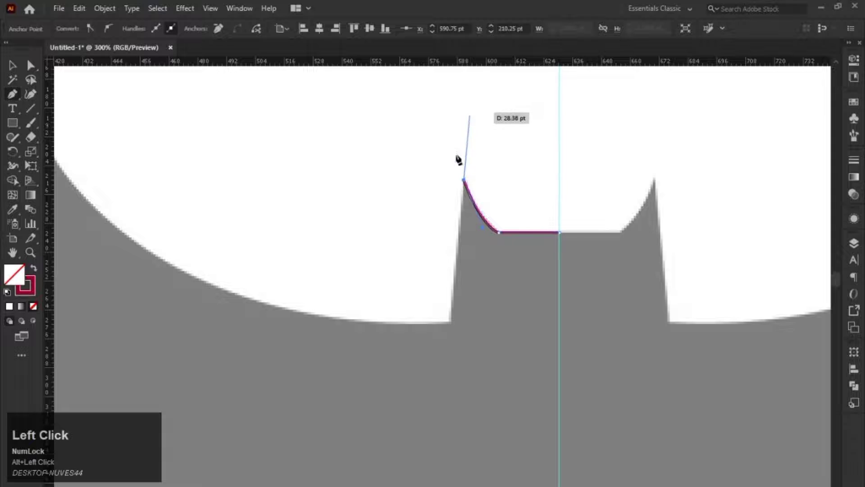
{"action": "key", "text": "space"}
{"action": "left_click_drag", "start_coordinate": [457, 158], "coordinate": [508, 167]}
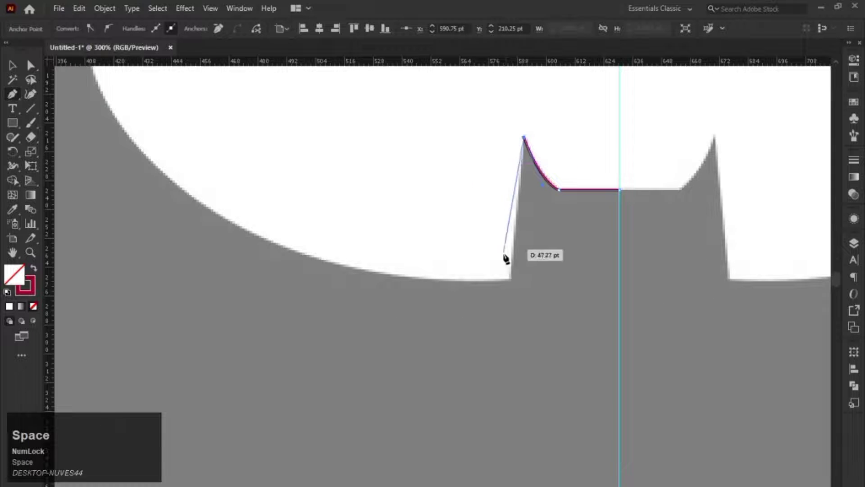
{"action": "left_click", "coordinate": [511, 280]}
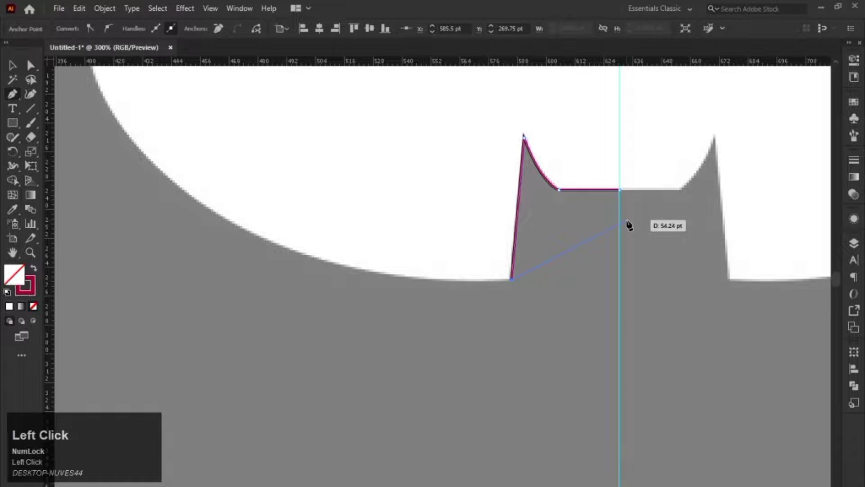
Step: Trace the left wing's concave upper edge from the base of the head to the wing's upper tip, using one smooth midway anchor
{"action": "key", "text": "space"}
{"action": "left_click_drag", "start_coordinate": [141, 158], "coordinate": [266, 293]}
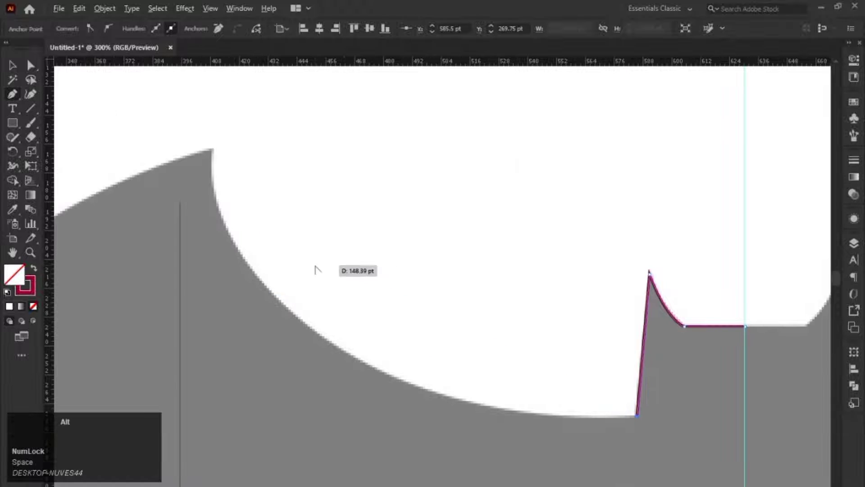
{"action": "left_click_drag", "start_coordinate": [256, 303], "coordinate": [123, 203]}
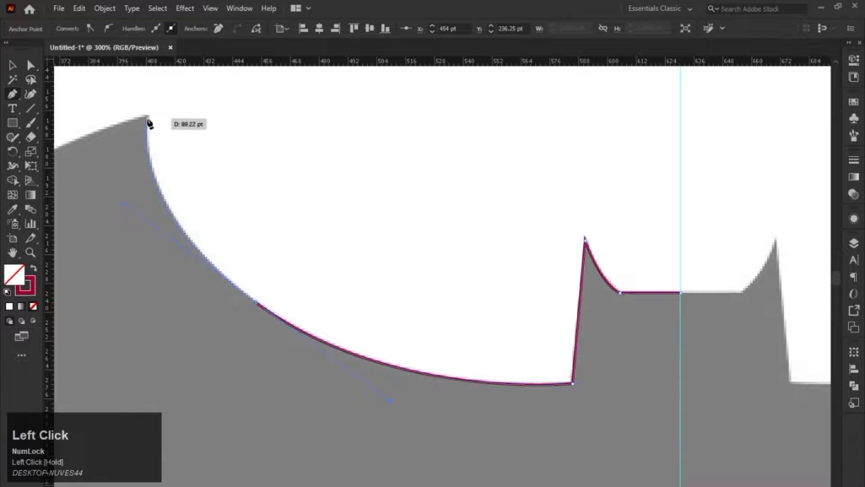
{"action": "left_click", "coordinate": [149, 121]}
Step: Continue the path from the wing's upper tip along its outer curve to a smooth anchor about midway down
{"action": "key", "text": "space"}
{"action": "left_click_drag", "start_coordinate": [302, 269], "coordinate": [605, 260]}
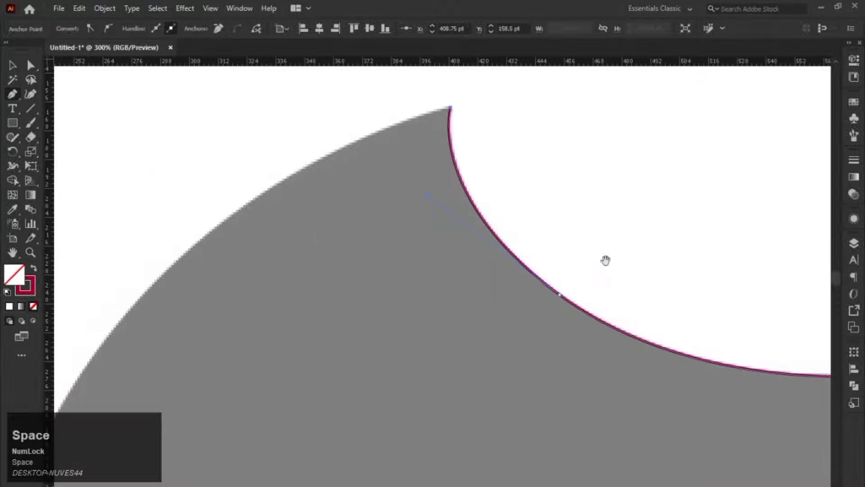
{"action": "scroll", "coordinate": [531, 288], "scroll_direction": "down", "scroll_amount": 2}
{"action": "key", "text": "space"}
{"action": "left_click_drag", "start_coordinate": [288, 347], "coordinate": [306, 299]}
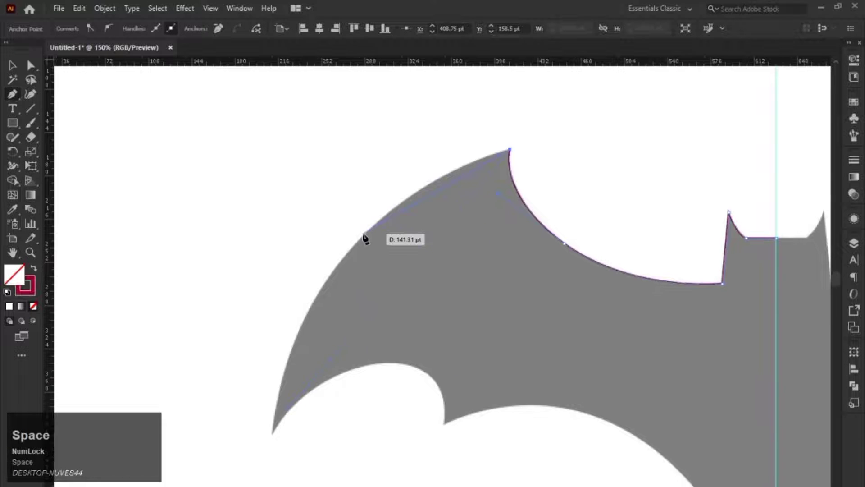
{"action": "scroll", "coordinate": [365, 238], "scroll_direction": "up", "scroll_amount": 2}
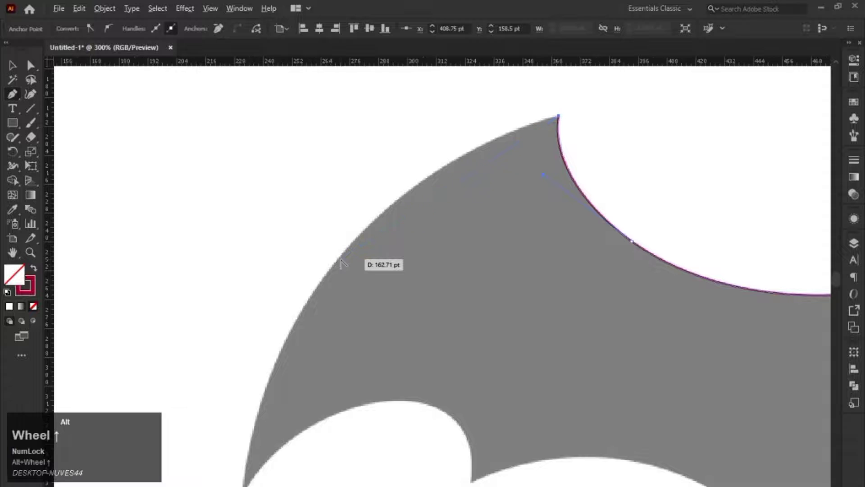
{"action": "key", "text": "space"}
{"action": "left_click_drag", "start_coordinate": [341, 259], "coordinate": [167, 484]}
Step: Extend the path to the wing's outer lower tip and adjust the midway anchor's handle so the curve fits the edge
{"action": "key", "text": "space"}
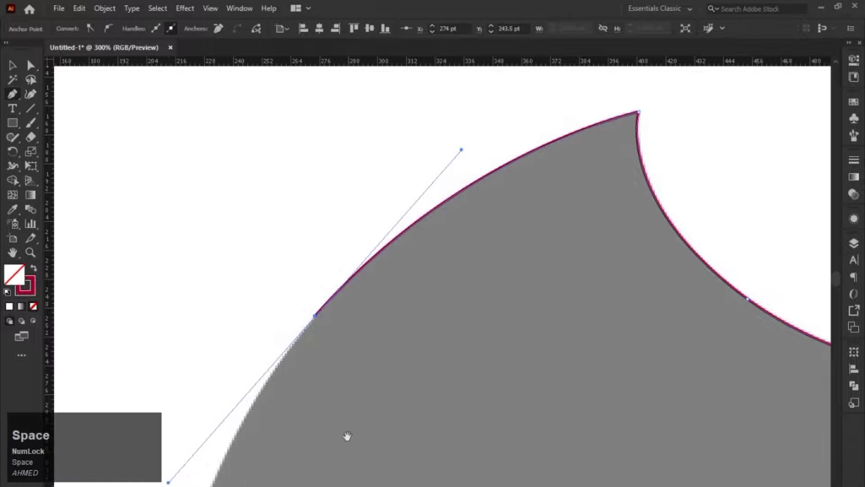
{"action": "left_click_drag", "start_coordinate": [337, 405], "coordinate": [350, 284]}
{"action": "key", "text": "space"}
{"action": "left_click_drag", "start_coordinate": [260, 466], "coordinate": [289, 369]}
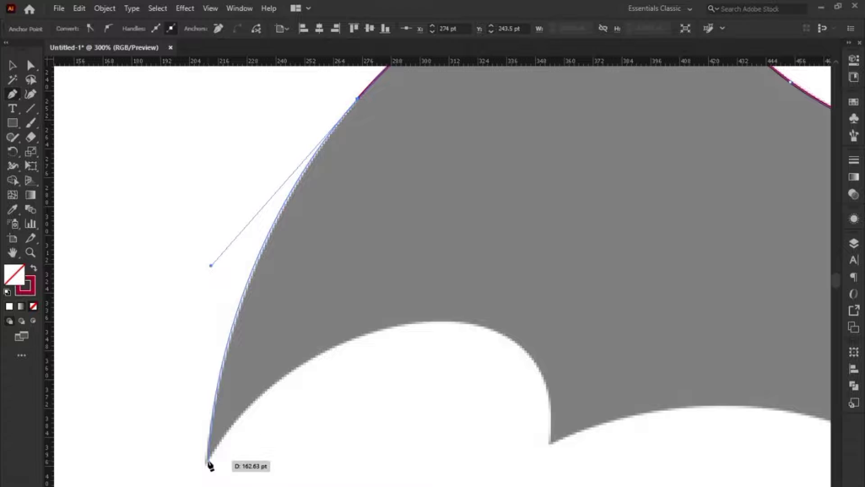
{"action": "left_click", "coordinate": [208, 460]}
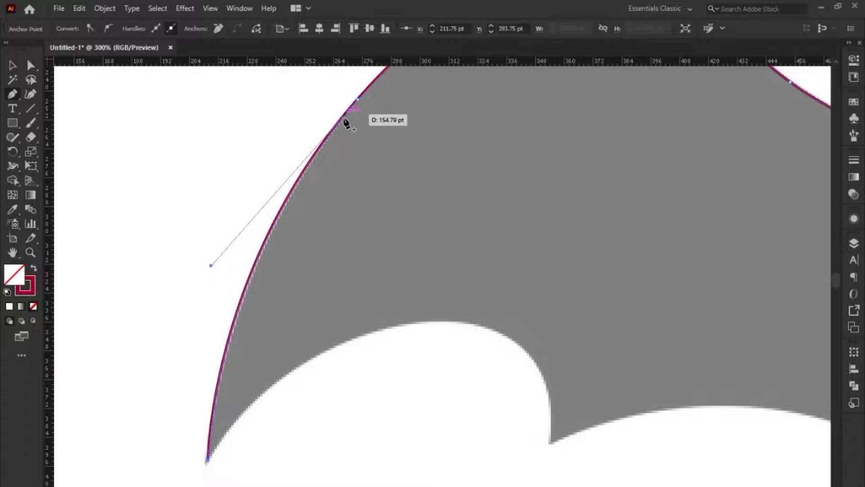
{"action": "key", "text": "space"}
{"action": "left_click_drag", "start_coordinate": [348, 168], "coordinate": [369, 188]}
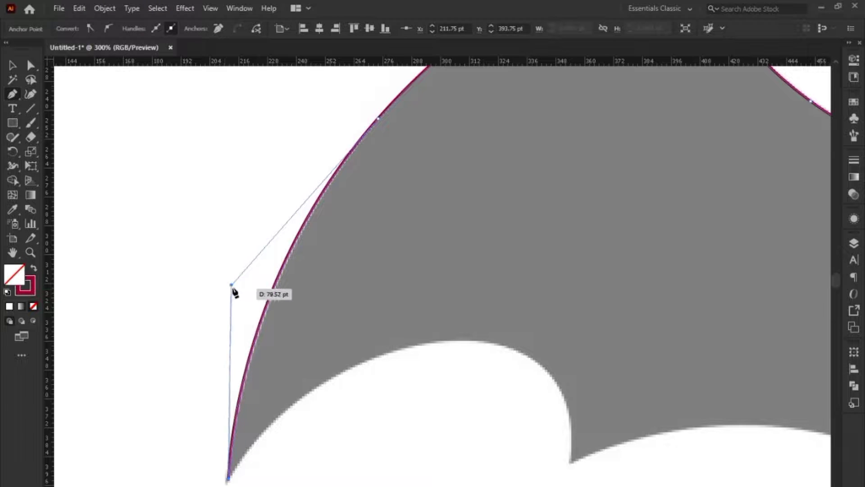
{"action": "left_click_drag", "start_coordinate": [231, 285], "coordinate": [238, 279]}
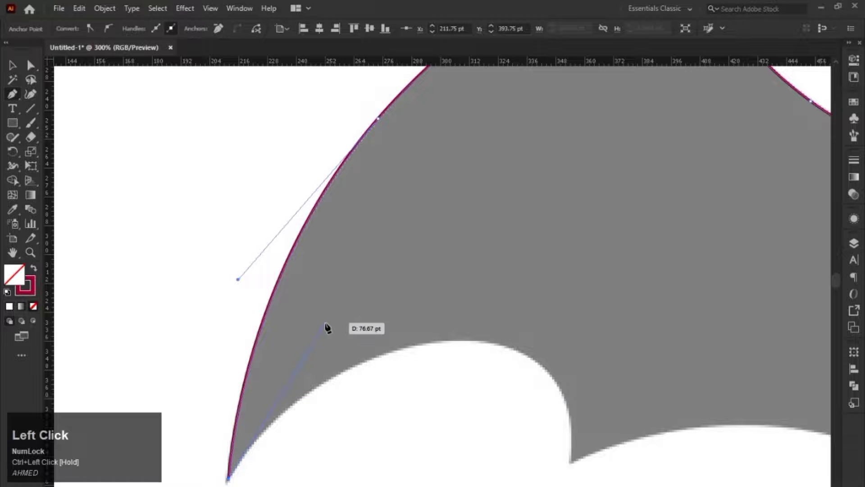
Step: Trace the small lower scallop from the wing's outer tip to its crest, and remove the crest anchor's outgoing handle
{"action": "left_click_drag", "start_coordinate": [294, 283], "coordinate": [243, 226]}
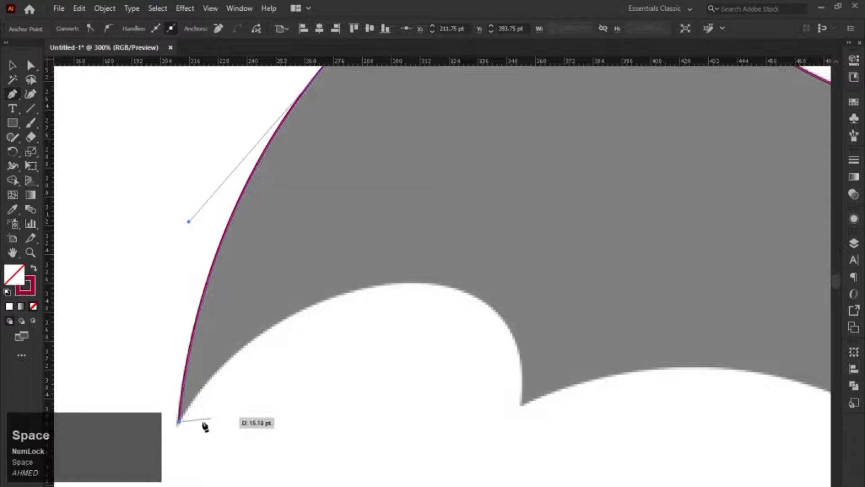
{"action": "left_click_drag", "start_coordinate": [404, 335], "coordinate": [380, 285]}
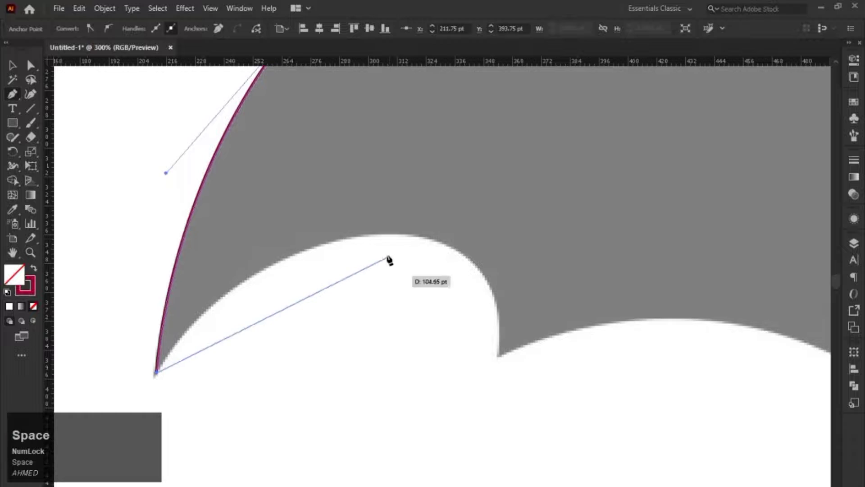
{"action": "left_click_drag", "start_coordinate": [391, 234], "coordinate": [557, 229]}
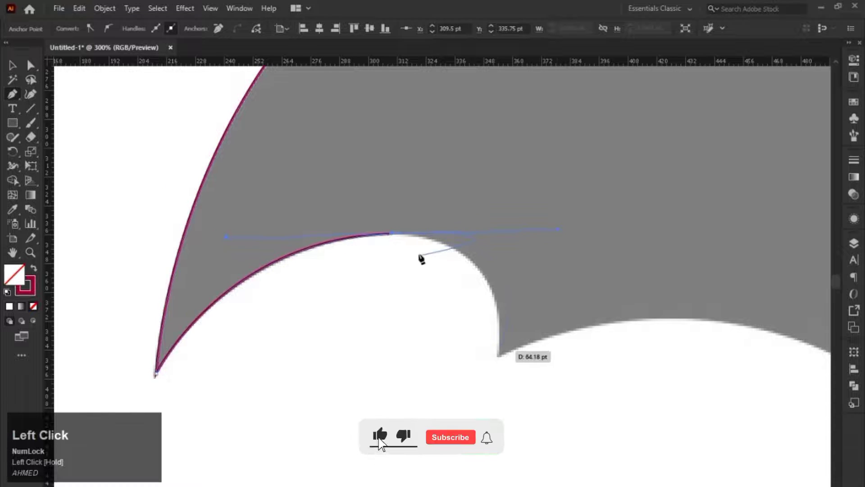
{"action": "key", "text": "ctrl+z"}
{"action": "scroll", "coordinate": [391, 239], "scroll_direction": "up", "scroll_amount": 1}
{"action": "scroll", "coordinate": [391, 243], "scroll_direction": "down", "scroll_amount": 1}
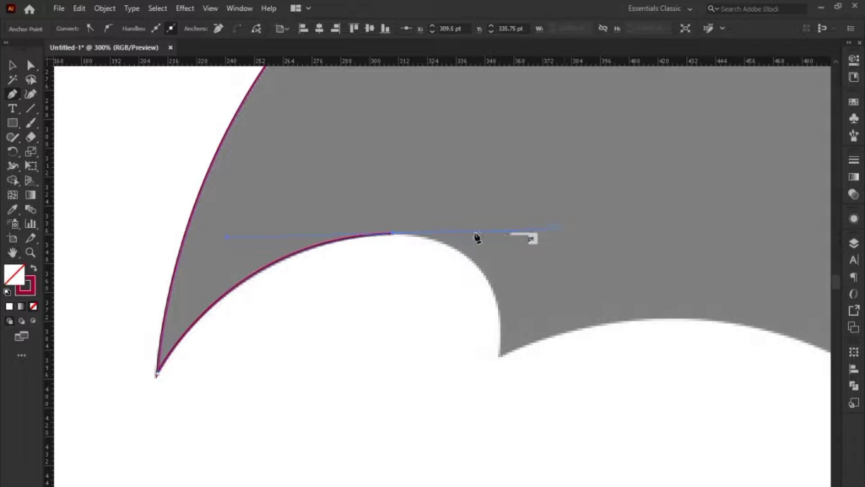
{"action": "key", "text": "alt"}
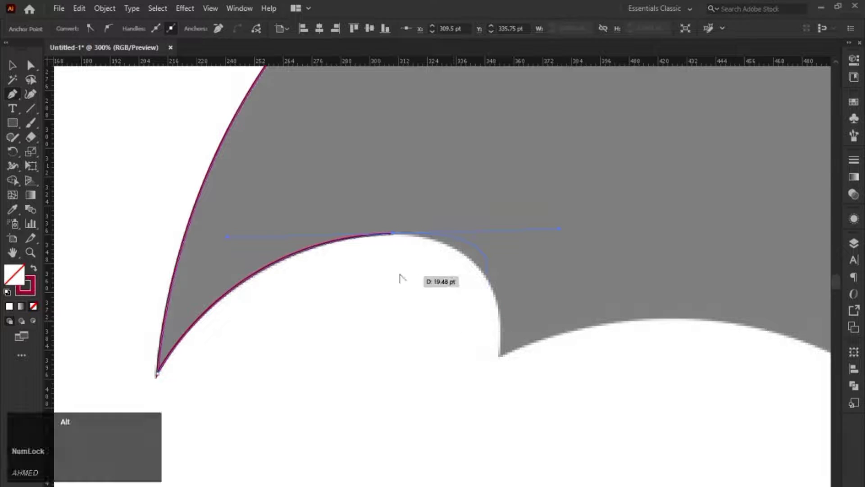
{"action": "left_click", "coordinate": [393, 234], "text": "alt"}
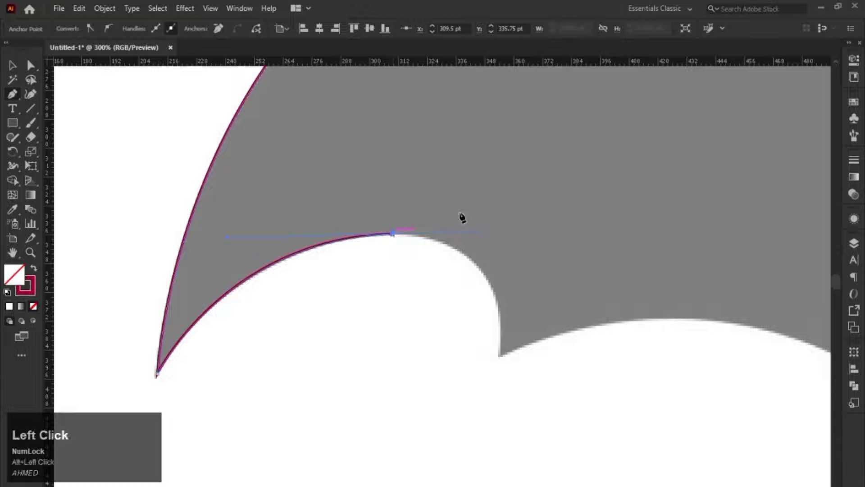
Step: Curve the path from the scallop's crest down to the cusp between the two scallops, and remove the cusp anchor's outgoing handle
{"action": "key", "text": "space"}
{"action": "left_click_drag", "start_coordinate": [462, 268], "coordinate": [421, 216]}
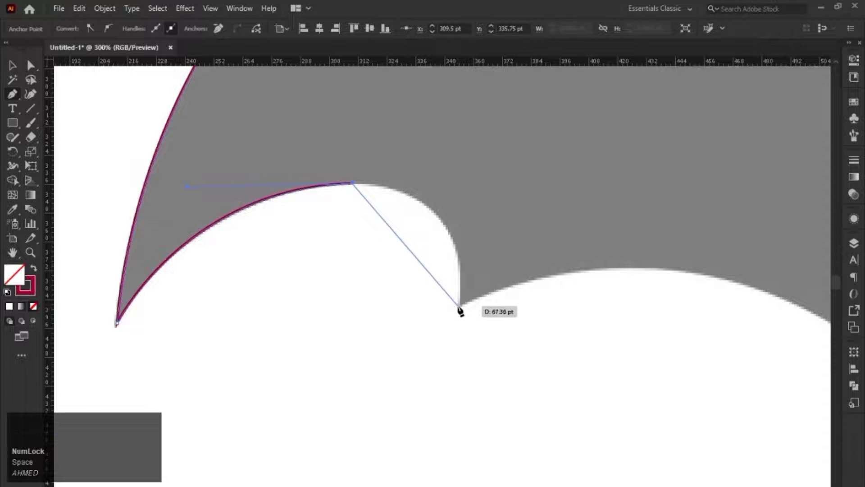
{"action": "mouse_move", "coordinate": [458, 307]}
{"action": "left_mouse_down"}
{"action": "mouse_move", "coordinate": [427, 355]}
{"action": "mouse_move", "coordinate": [451, 418]}
{"action": "mouse_move", "coordinate": [433, 435]}
{"action": "left_mouse_up"}
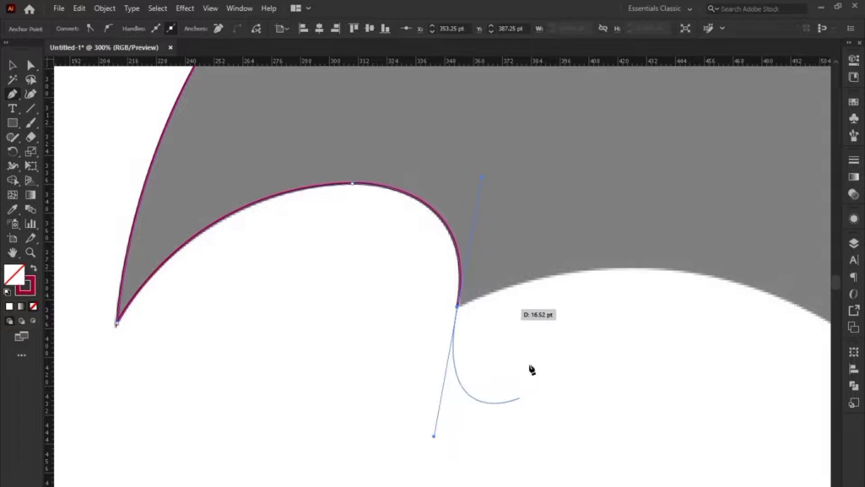
{"action": "left_click_drag", "start_coordinate": [458, 308], "coordinate": [458, 307]}
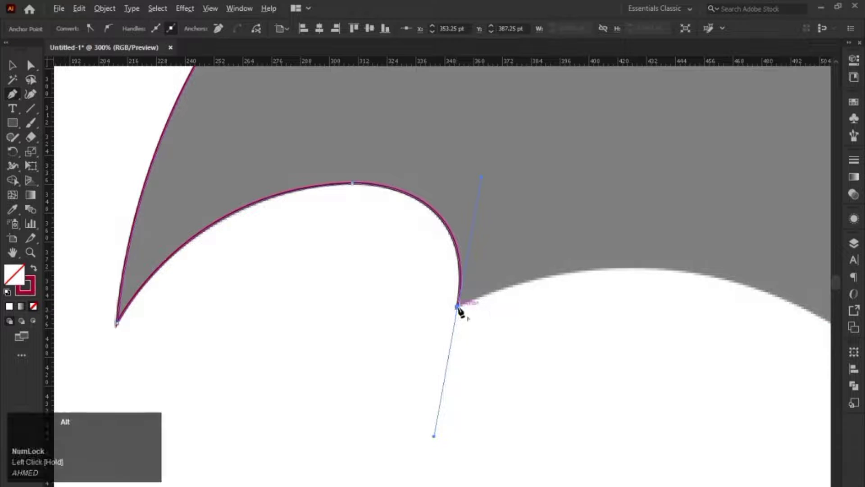
{"action": "left_click", "coordinate": [457, 307], "text": "alt"}
Step: Trace the large lower scallop from the cusp to an anchor partway down its slope, and remove that anchor's outgoing handle
{"action": "scroll", "coordinate": [495, 334], "scroll_direction": "down", "scroll_amount": 1}
{"action": "left_click_drag", "start_coordinate": [495, 335], "coordinate": [267, 247]}
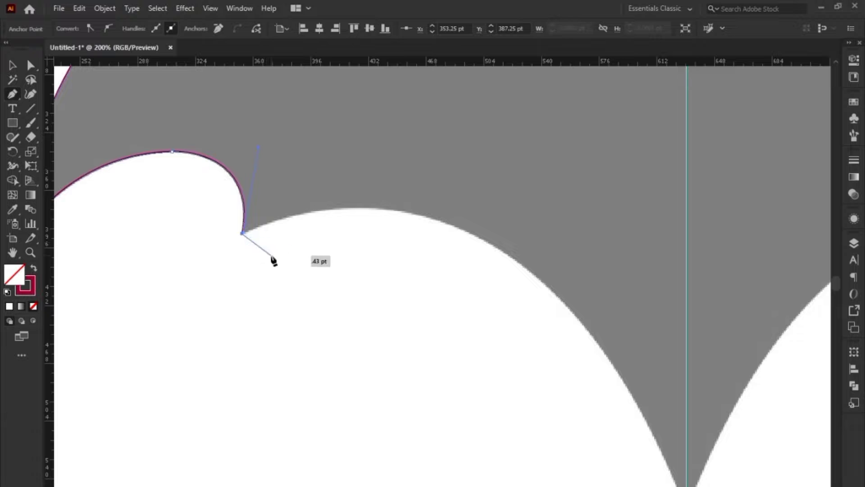
{"action": "scroll", "coordinate": [371, 282], "scroll_direction": "down", "scroll_amount": 2}
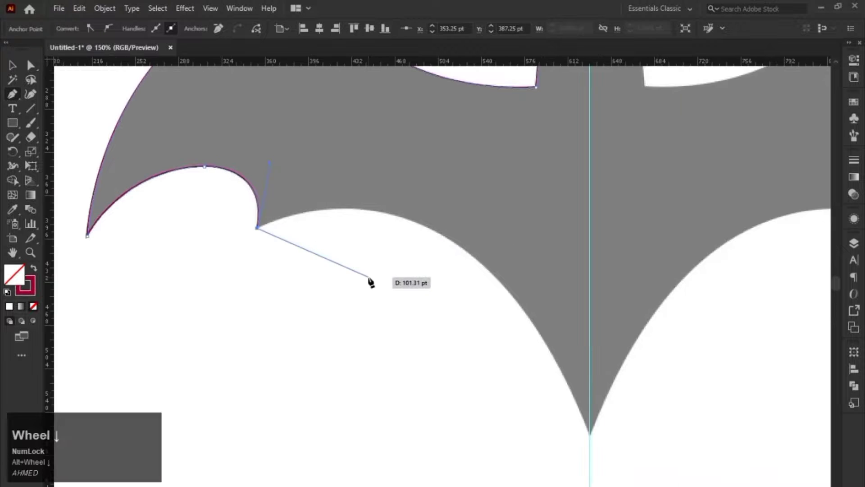
{"action": "scroll", "coordinate": [458, 250], "scroll_direction": "up", "scroll_amount": 2}
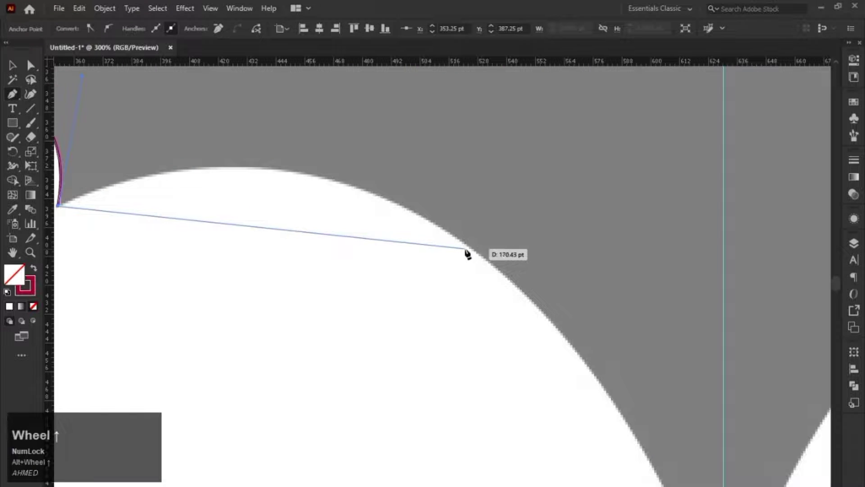
{"action": "left_click_drag", "start_coordinate": [405, 262], "coordinate": [509, 291]}
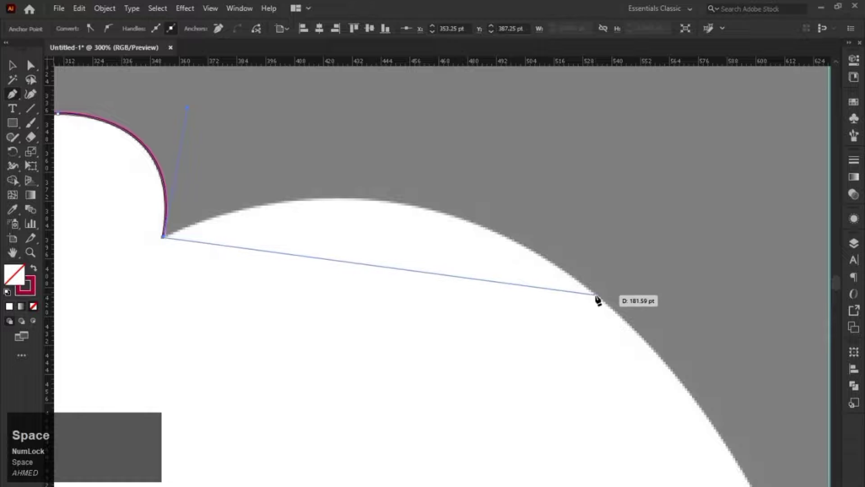
{"action": "left_click_drag", "start_coordinate": [598, 295], "coordinate": [809, 472]}
{"action": "left_click_drag", "start_coordinate": [684, 361], "coordinate": [520, 230]}
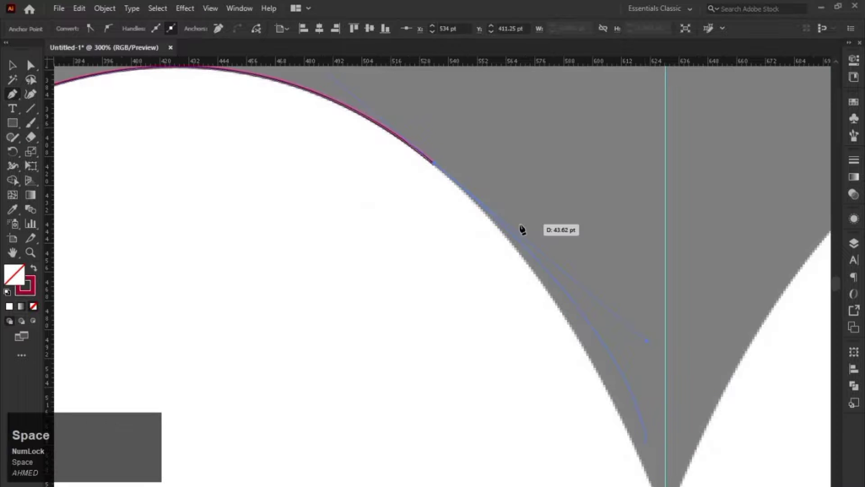
{"action": "left_click_drag", "start_coordinate": [646, 453], "coordinate": [564, 319]}
{"action": "left_click", "coordinate": [290, 151]}
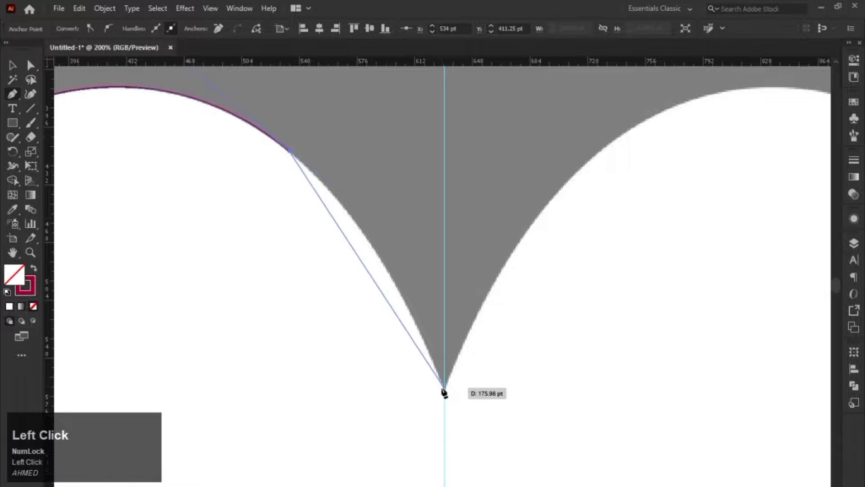
Step: Curve the path to the bat's bottom tip on the centre guide, end it as an open path, and deselect it
{"action": "left_click_drag", "start_coordinate": [443, 387], "coordinate": [504, 486]}
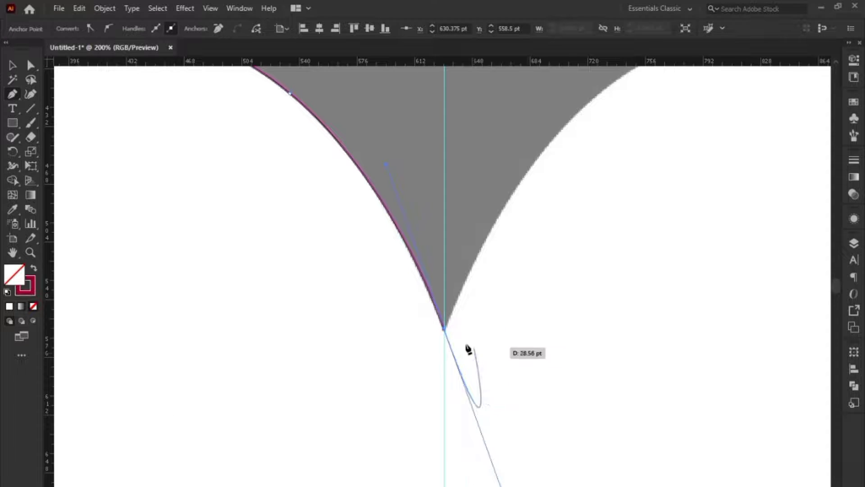
{"action": "scroll", "coordinate": [444, 332], "scroll_direction": "down", "scroll_amount": 3}
{"action": "left_click_drag", "start_coordinate": [446, 202], "coordinate": [451, 241]}
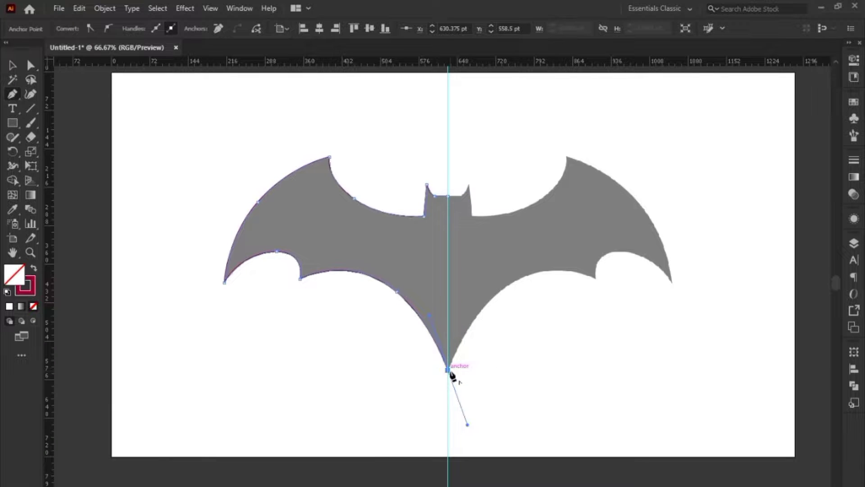
{"action": "left_click_drag", "start_coordinate": [452, 376], "coordinate": [496, 370]}
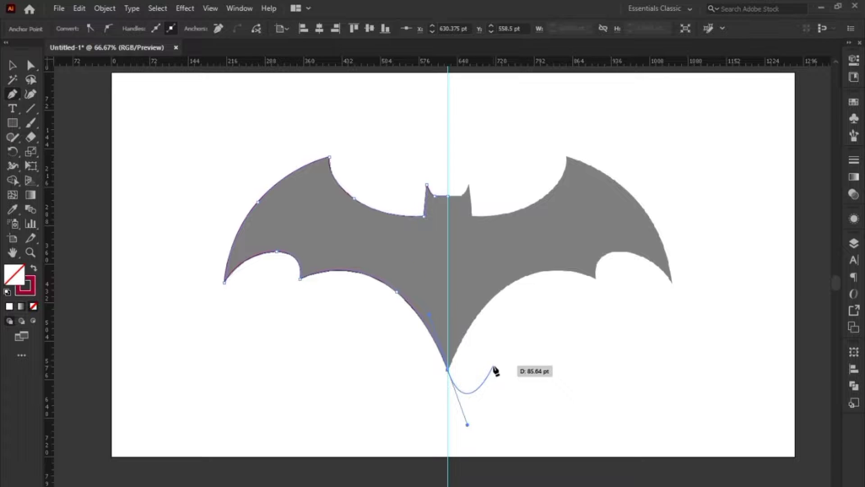
{"action": "key", "text": "Escape"}
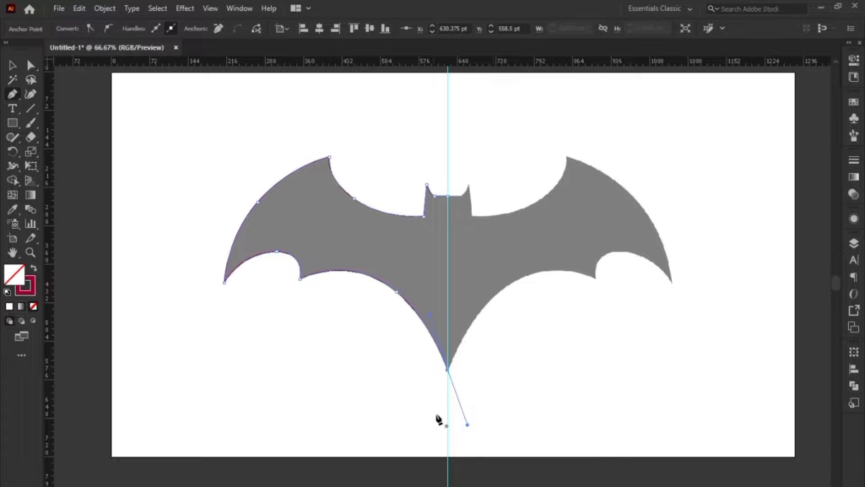
{"action": "left_click", "coordinate": [13, 67]}
{"action": "left_click", "coordinate": [382, 128]}
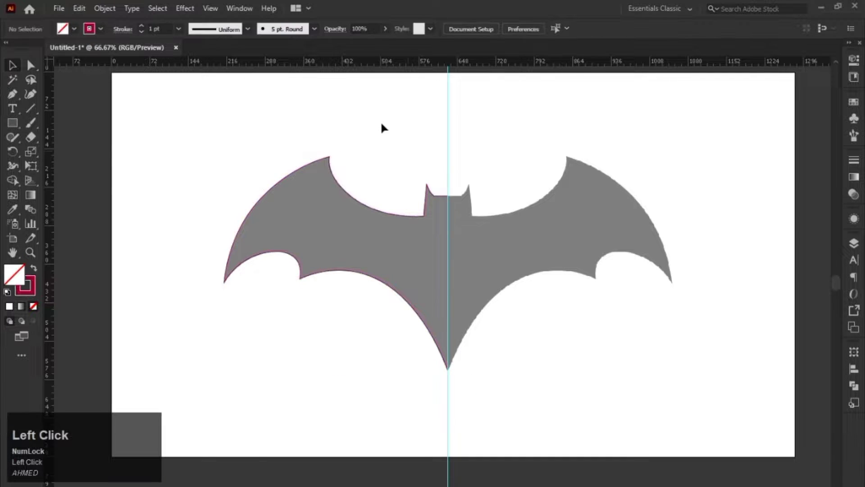
Step: Set the stroke weight of the traced half-bat path to 5 pt and deselect it
{"action": "left_click", "coordinate": [295, 212]}
{"action": "left_click", "coordinate": [142, 25]}
{"action": "left_click", "coordinate": [141, 26]}
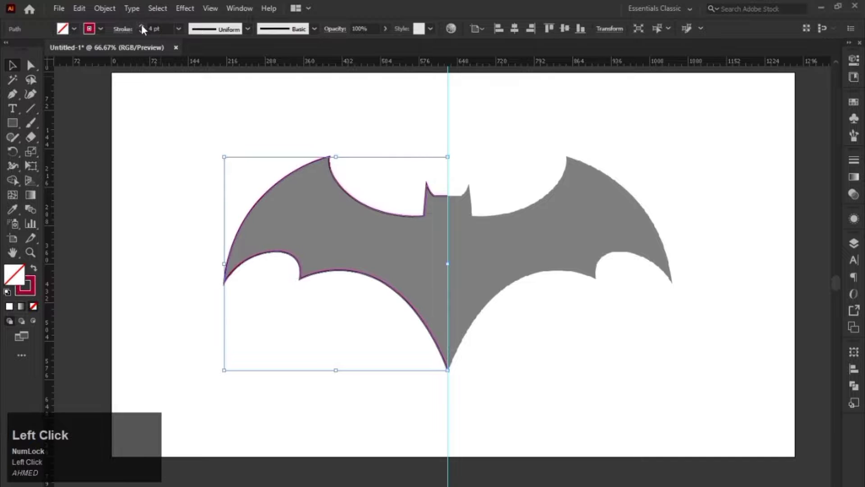
{"action": "left_click", "coordinate": [141, 25]}
{"action": "left_click", "coordinate": [141, 26]}
{"action": "left_click", "coordinate": [338, 236]}
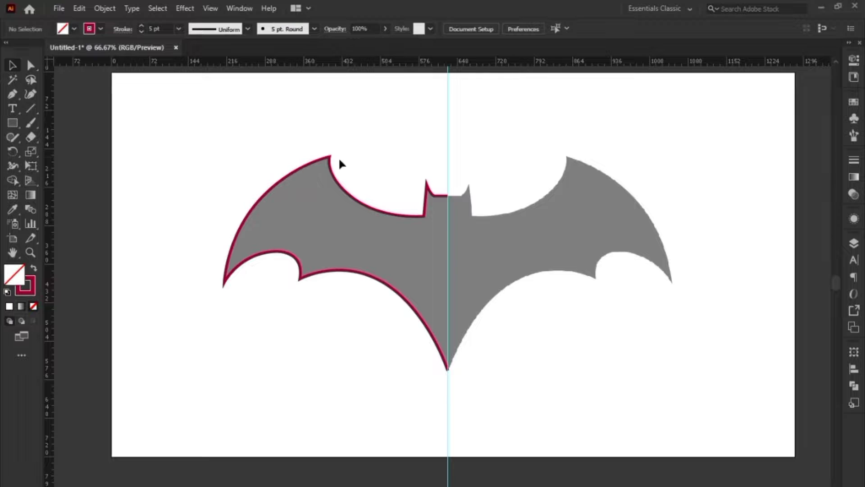
{"action": "left_click_drag", "start_coordinate": [351, 324], "coordinate": [305, 321]}
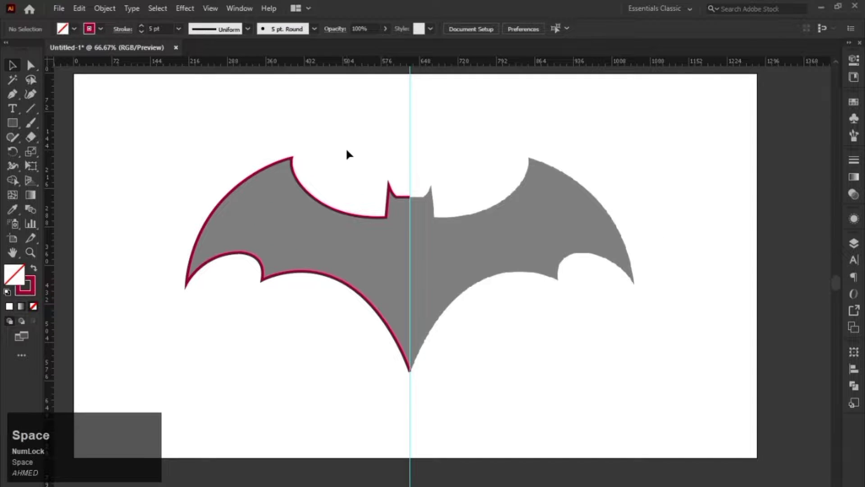
{"action": "left_click", "coordinate": [331, 220]}
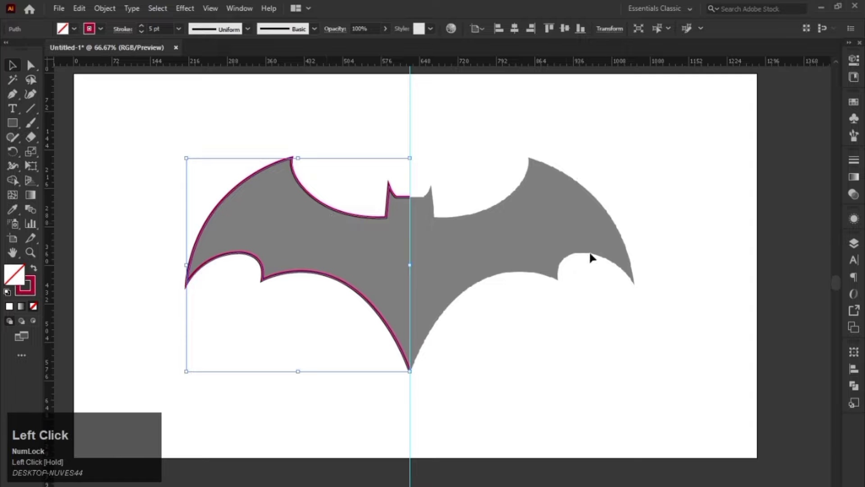
{"action": "left_click", "coordinate": [332, 143]}
{"action": "scroll", "coordinate": [309, 215], "scroll_direction": "up", "scroll_amount": 1}
{"action": "left_click_drag", "start_coordinate": [336, 138], "coordinate": [326, 208]}
{"action": "right_click", "coordinate": [415, 370]}
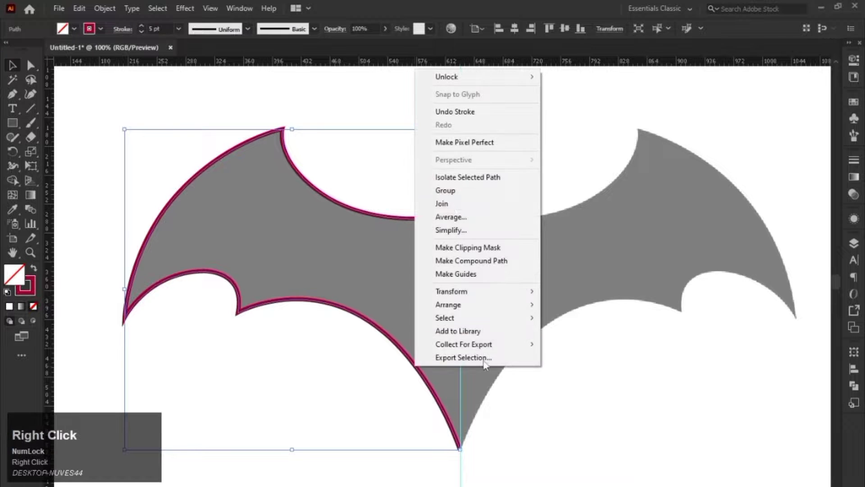
{"action": "left_click", "coordinate": [455, 291]}
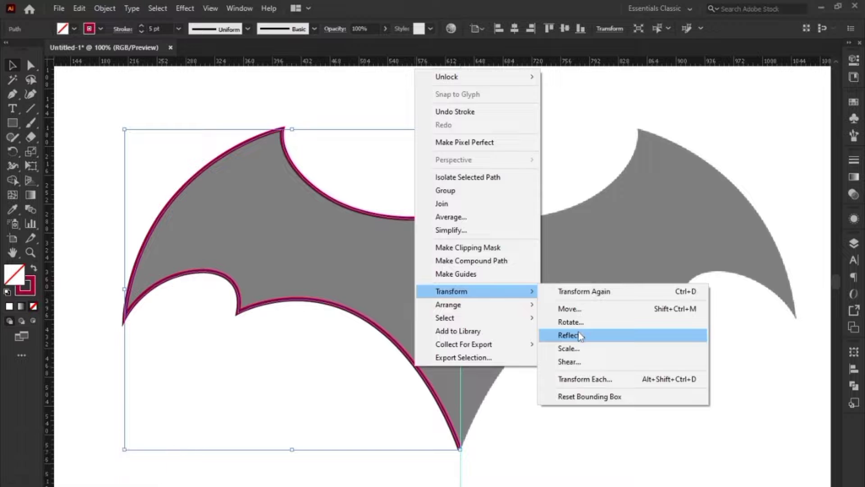
{"action": "left_click", "coordinate": [358, 239]}
Step: Open the Reflect settings for the traced half-bat path and choose the vertical axis
{"action": "left_click_drag", "start_coordinate": [400, 128], "coordinate": [376, 248]}
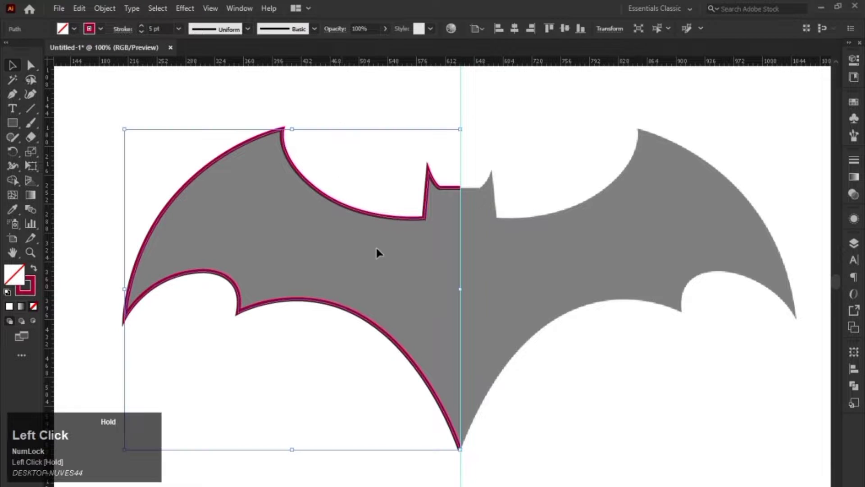
{"action": "right_click", "coordinate": [431, 380]}
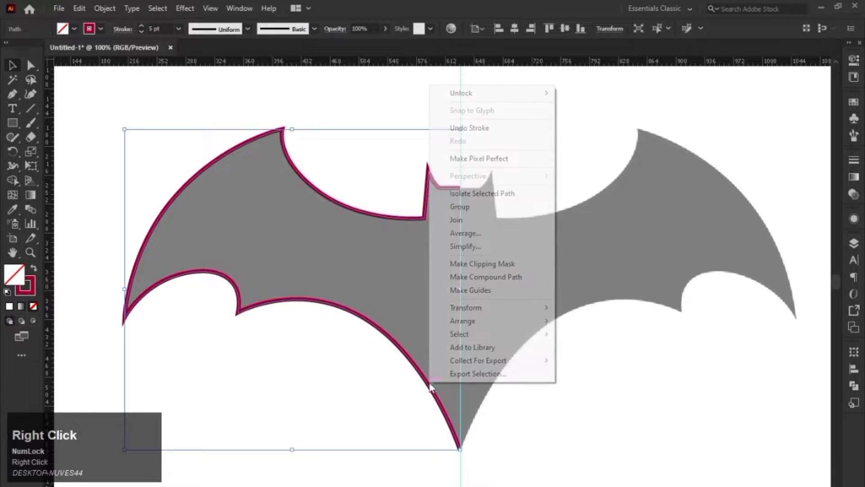
{"action": "left_click", "coordinate": [505, 312]}
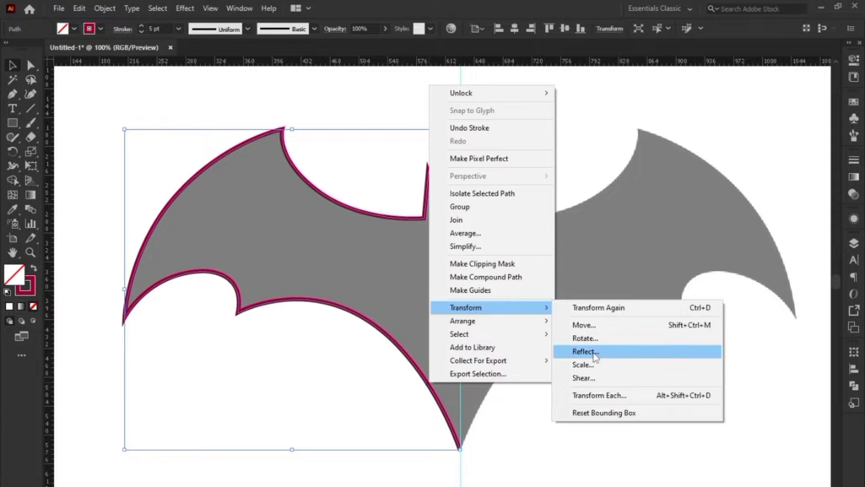
{"action": "left_click", "coordinate": [585, 351]}
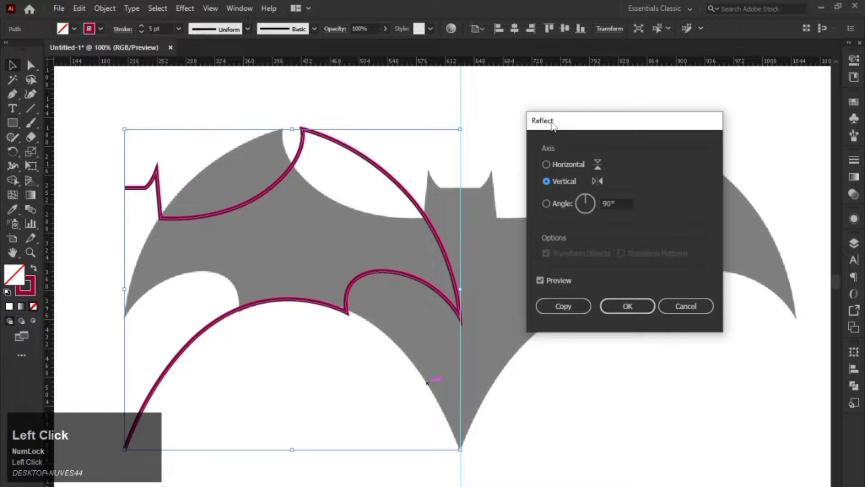
{"action": "left_click_drag", "start_coordinate": [565, 121], "coordinate": [635, 116]}
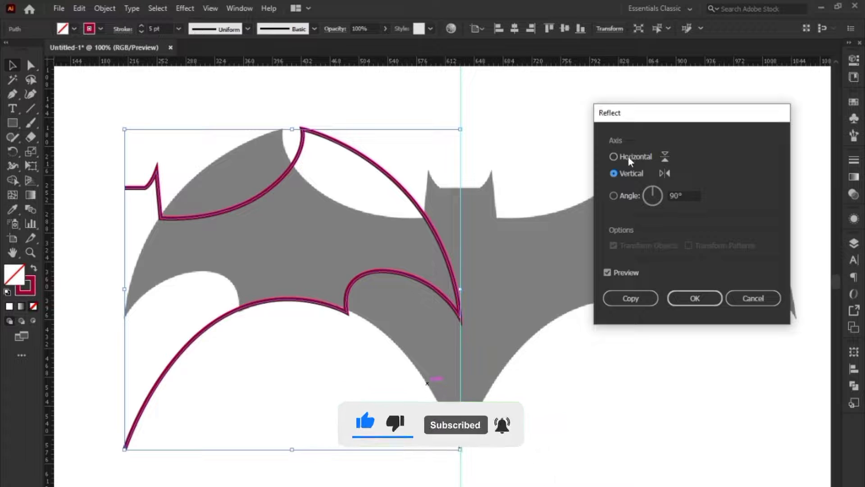
{"action": "left_click", "coordinate": [613, 174]}
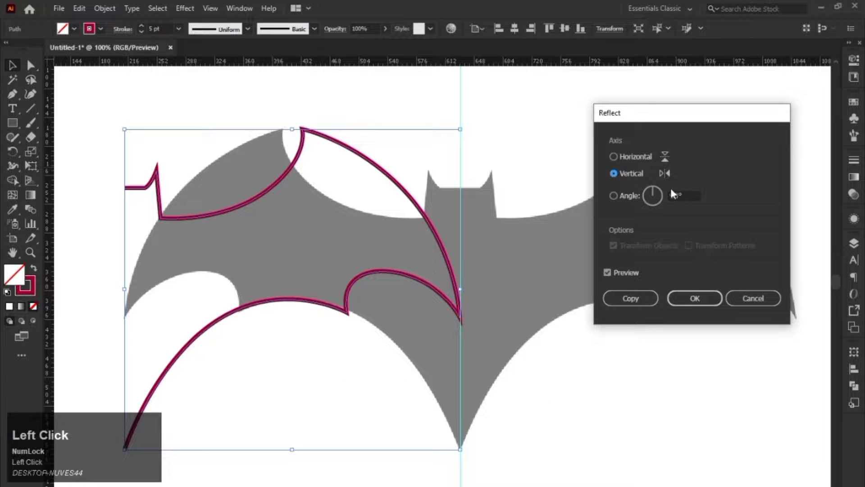
Step: Try custom reflection angles, set the angle to 90°, and return to the vertical axis
{"action": "left_click", "coordinate": [653, 195]}
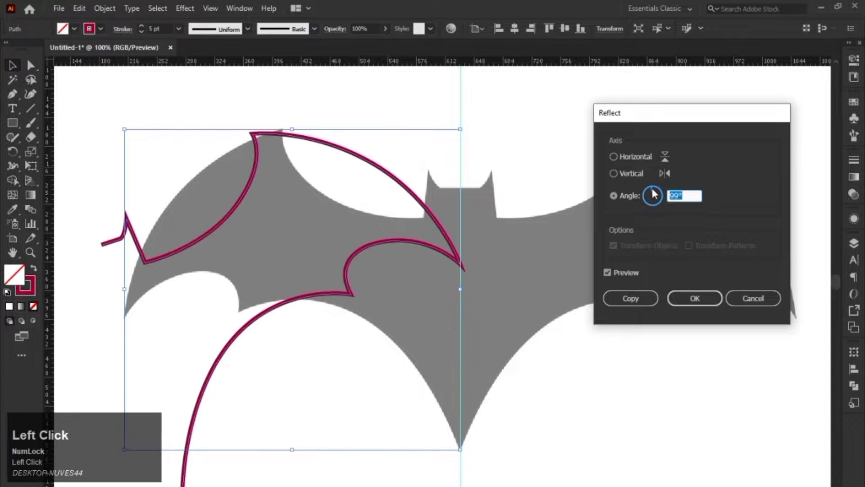
{"action": "left_click_drag", "start_coordinate": [654, 194], "coordinate": [650, 194]}
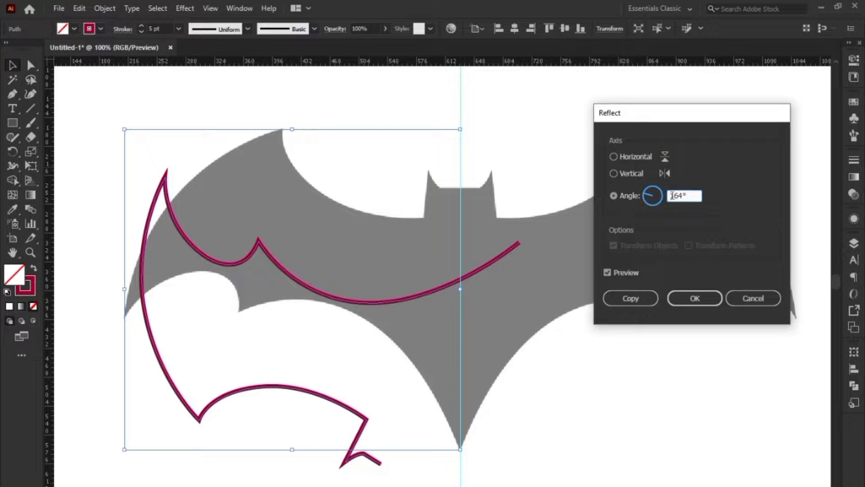
{"action": "left_click_drag", "start_coordinate": [686, 195], "coordinate": [621, 198]}
{"action": "type", "text": "90"}
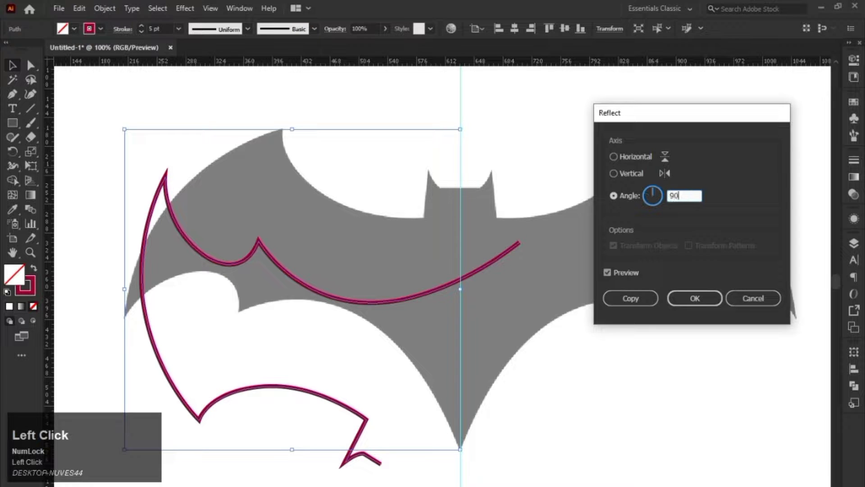
{"action": "left_click", "coordinate": [614, 174]}
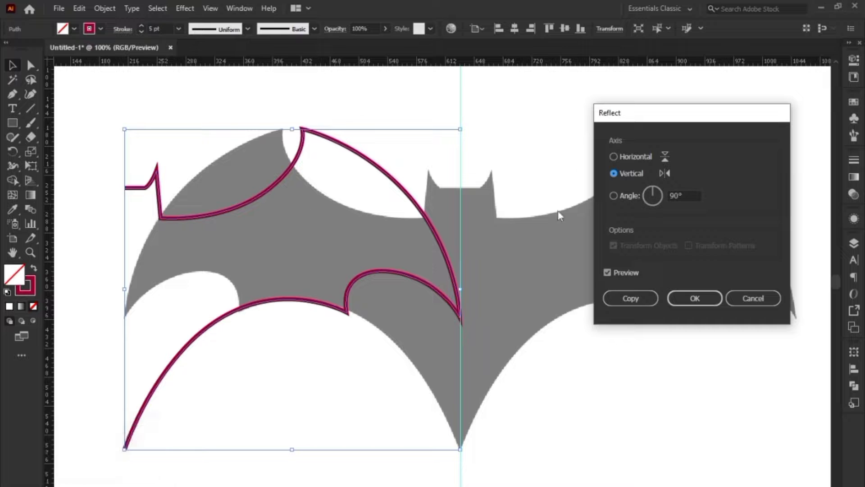
Step: Try the horizontal reflection axis, return to vertical, and switch the preview off and on to compare with the original
{"action": "left_click", "coordinate": [614, 156]}
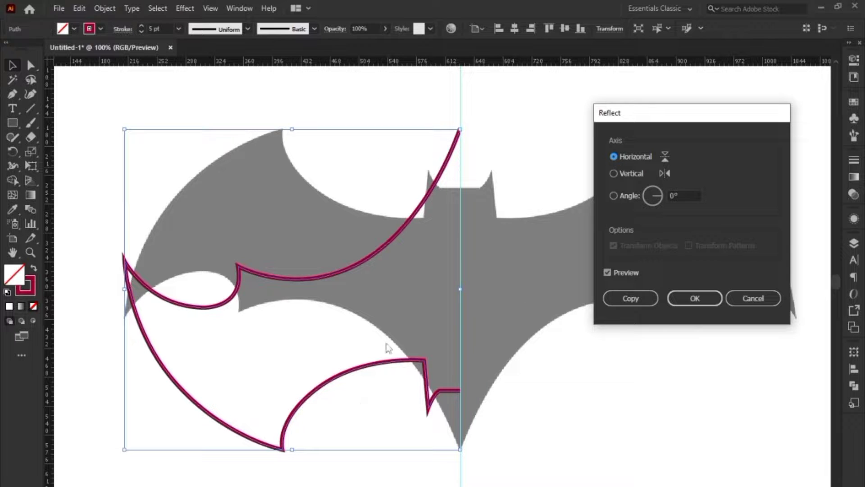
{"action": "left_click", "coordinate": [614, 173]}
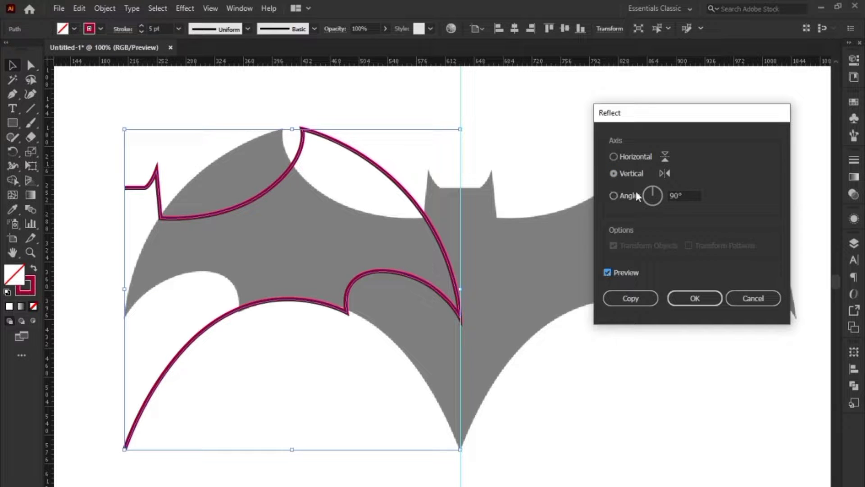
{"action": "left_click", "coordinate": [616, 272]}
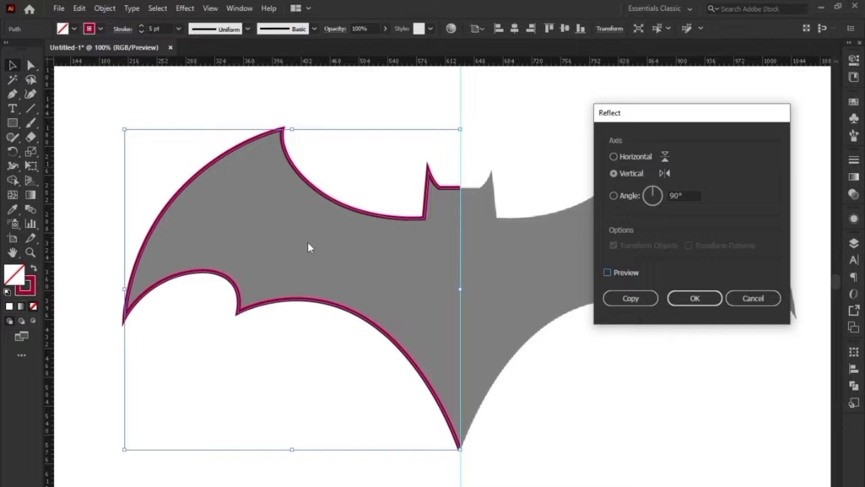
{"action": "left_click", "coordinate": [614, 278]}
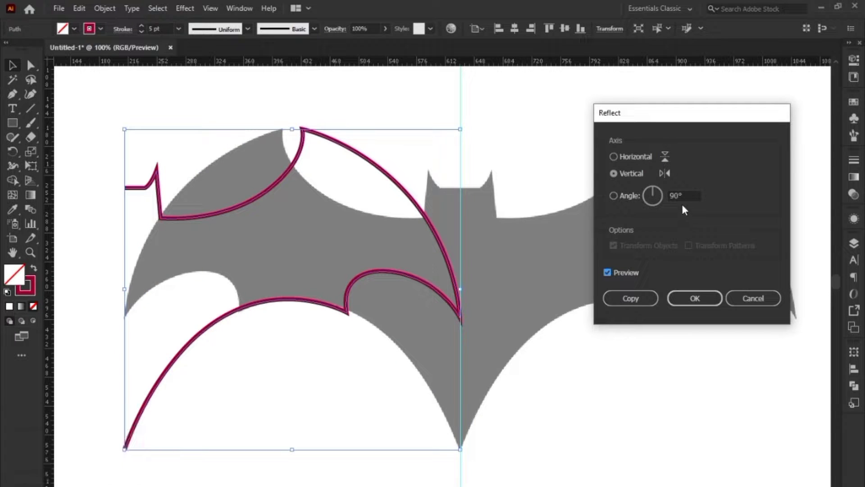
Step: Create a copy of the half-bat path reflected across the vertical axis and deselect it
{"action": "left_click", "coordinate": [613, 173]}
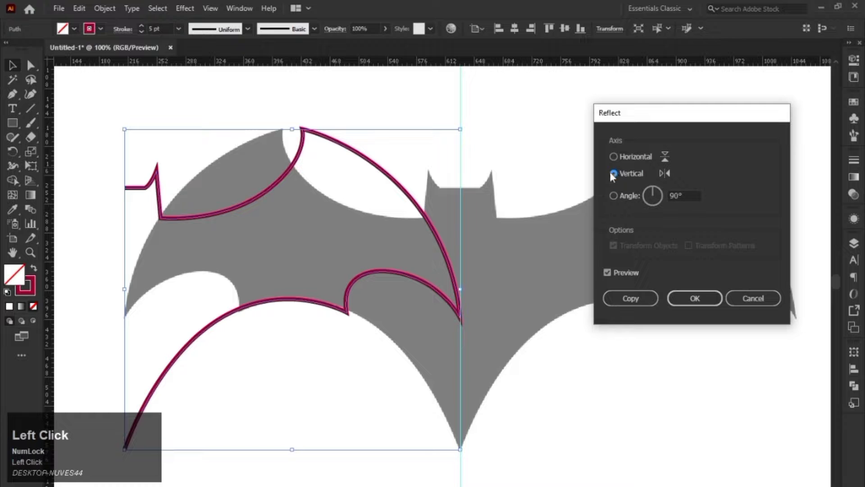
{"action": "left_click", "coordinate": [630, 299]}
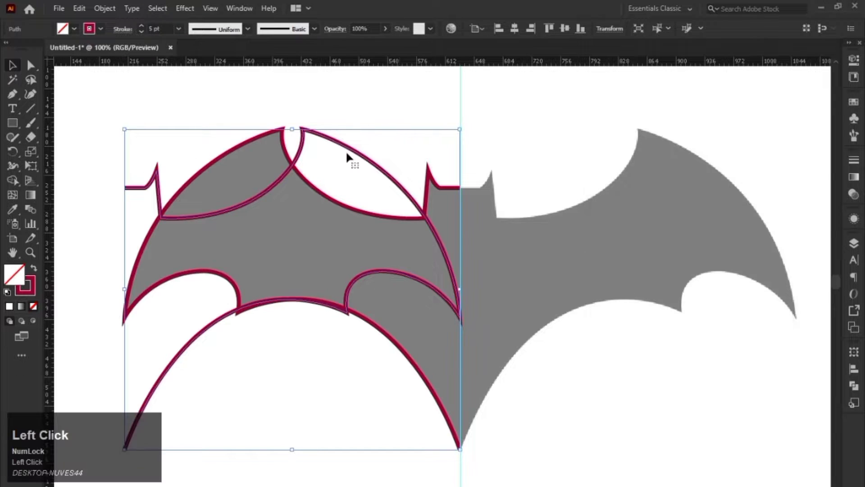
{"action": "left_click", "coordinate": [458, 186]}
{"action": "left_click", "coordinate": [124, 173]}
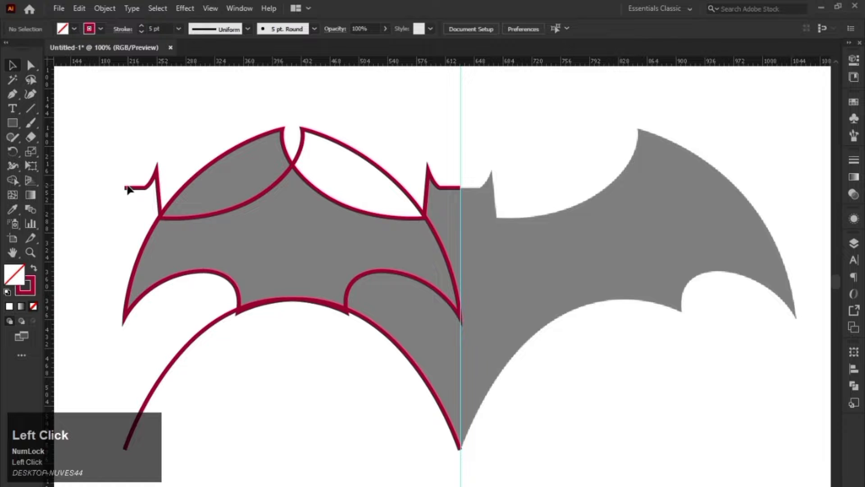
Step: Move the mirrored copy horizontally by about 419 pt so it meets the original half at the centre guide, and deselect it
{"action": "left_click", "coordinate": [127, 188]}
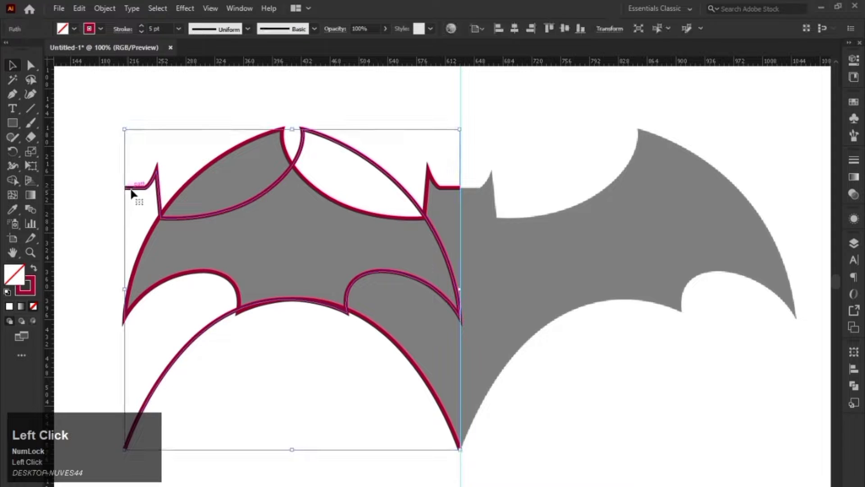
{"action": "left_click_drag", "start_coordinate": [131, 190], "coordinate": [466, 192]}
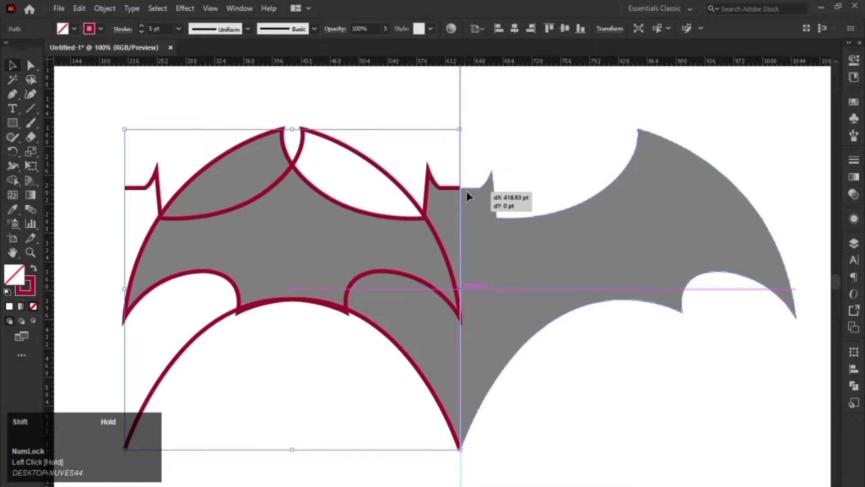
{"action": "left_click_drag", "start_coordinate": [466, 191], "coordinate": [466, 191]}
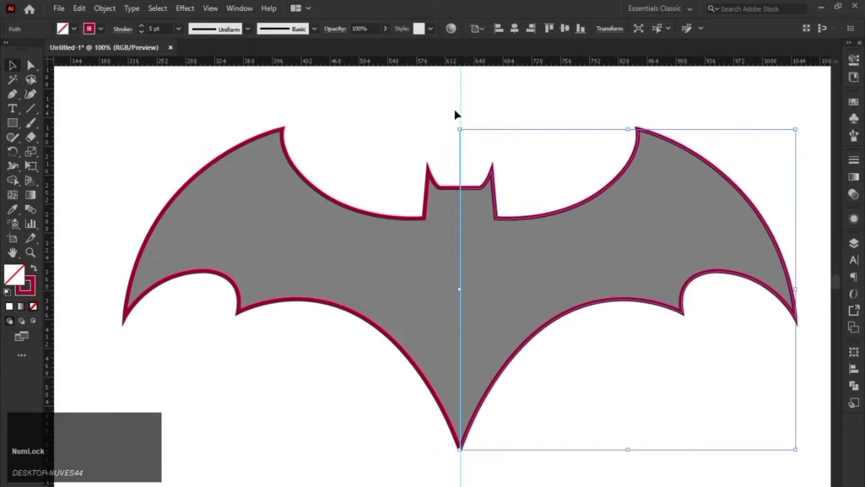
{"action": "left_click", "coordinate": [610, 372]}
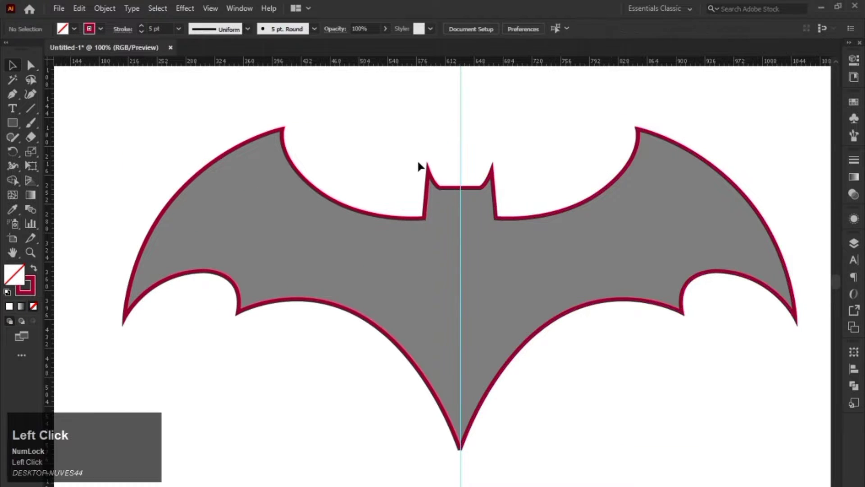
Step: Examine whether the two halves of the bat outline are separate paths by selecting each half in turn
{"action": "left_click", "coordinate": [476, 191]}
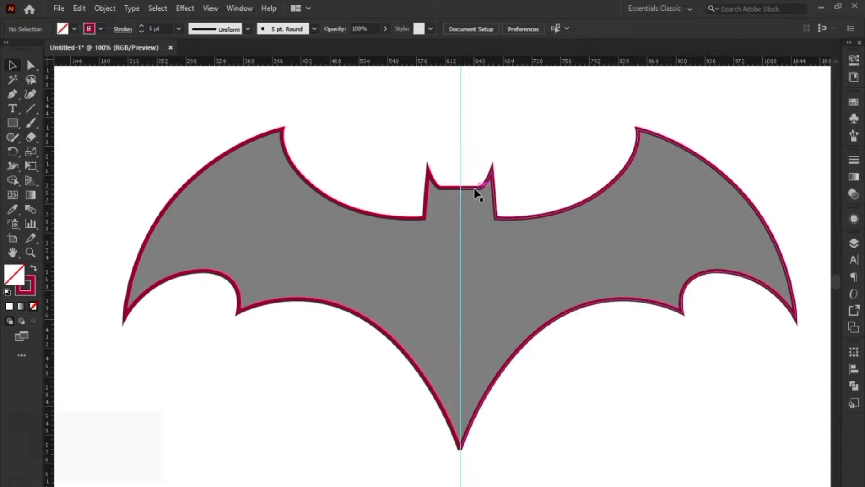
{"action": "left_click", "coordinate": [549, 130]}
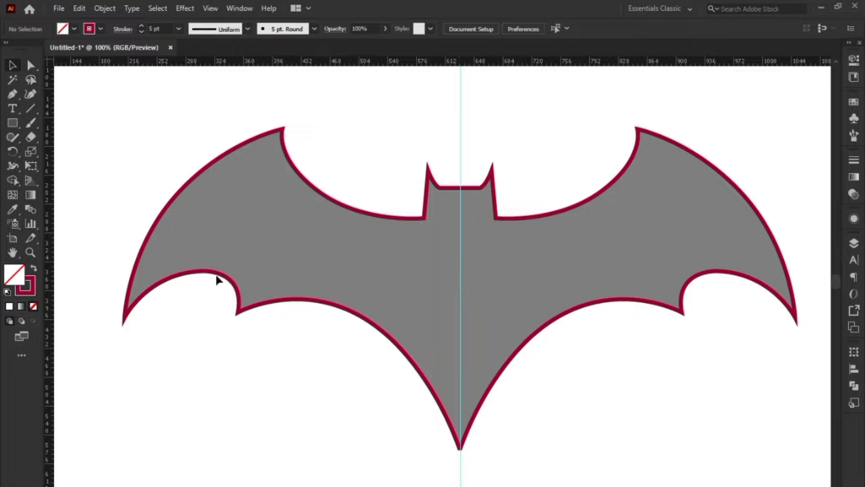
{"action": "left_click", "coordinate": [322, 188]}
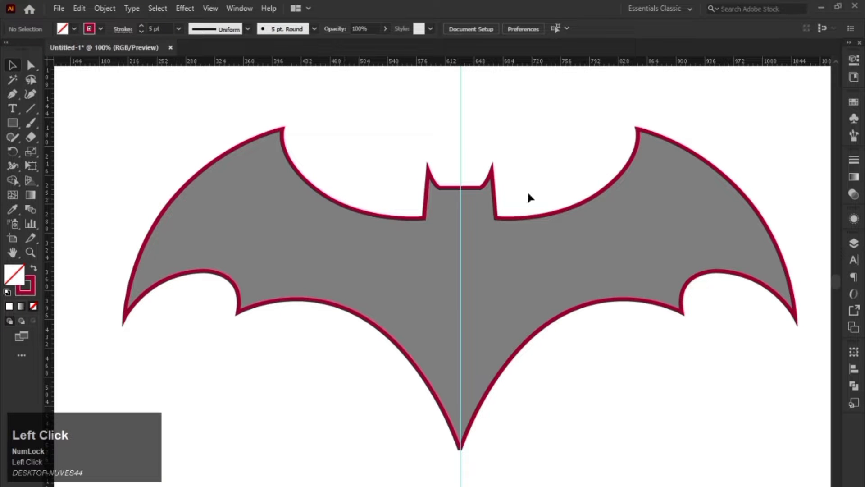
{"action": "left_click", "coordinate": [530, 221]}
{"action": "scroll", "coordinate": [442, 140], "scroll_direction": "down", "scroll_amount": 1}
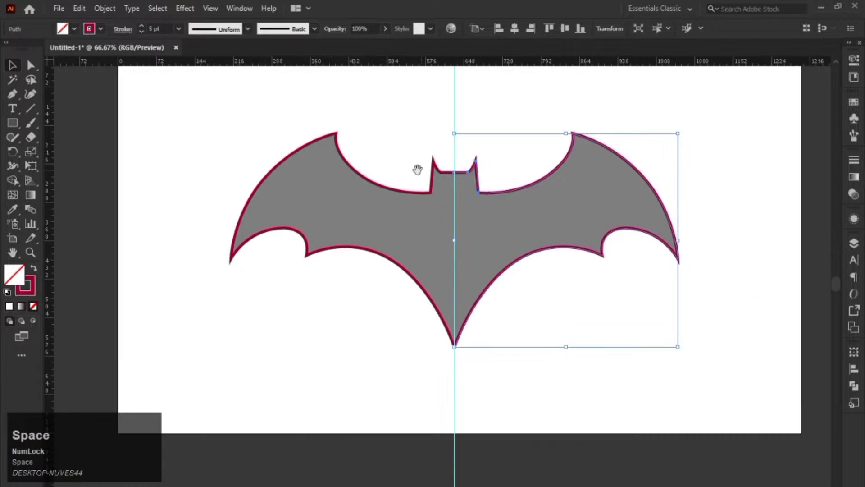
{"action": "left_click_drag", "start_coordinate": [417, 170], "coordinate": [408, 177]}
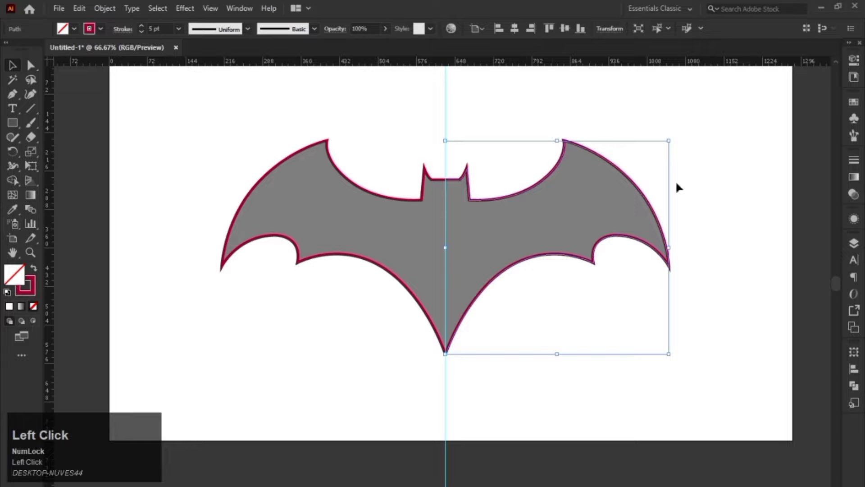
{"action": "left_click_drag", "start_coordinate": [370, 159], "coordinate": [227, 358]}
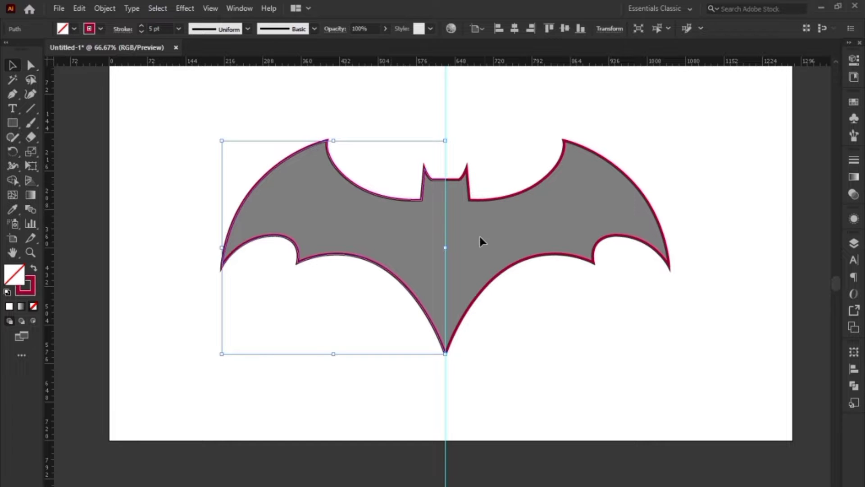
{"action": "left_click", "coordinate": [482, 351]}
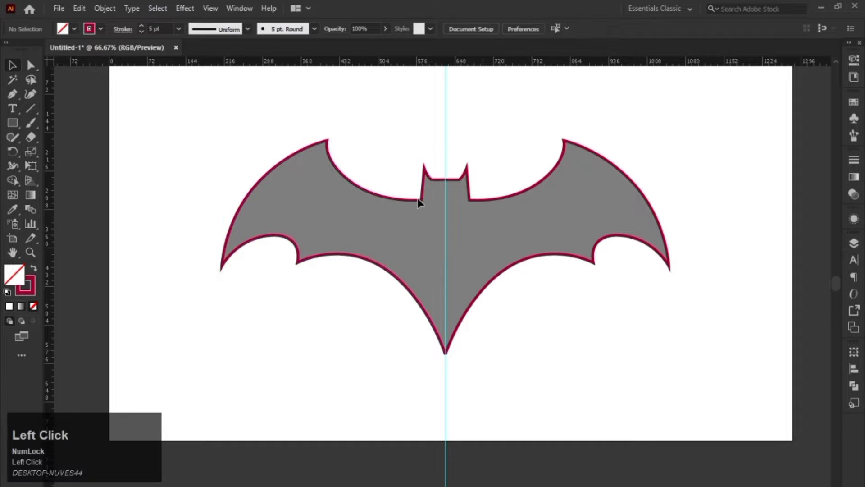
{"action": "left_click_drag", "start_coordinate": [421, 106], "coordinate": [329, 242]}
{"action": "left_click", "coordinate": [365, 110]}
{"action": "left_click", "coordinate": [318, 181]}
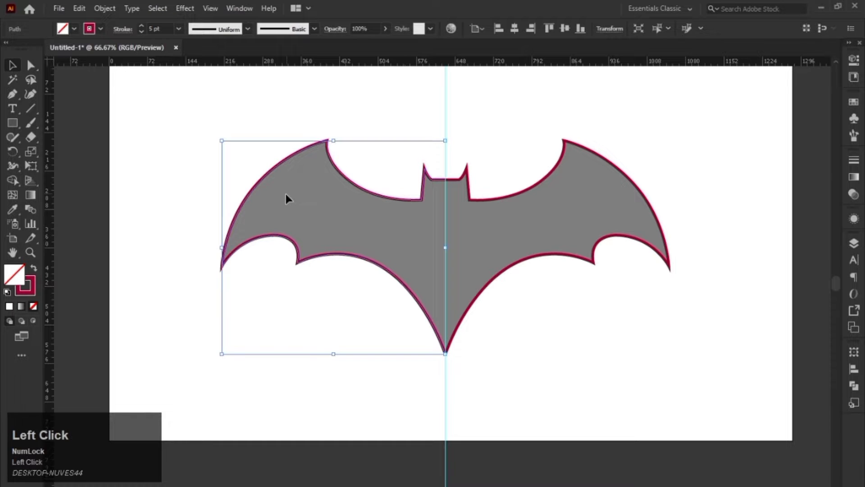
Step: Fill the left half-bat path with turquoise #19E0C8
{"action": "double_click", "coordinate": [19, 271]}
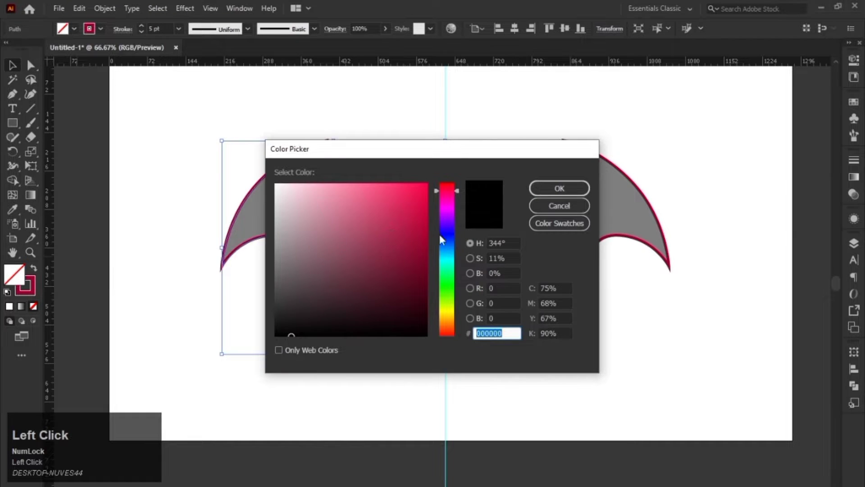
{"action": "left_click", "coordinate": [447, 270]}
{"action": "left_click", "coordinate": [410, 198]}
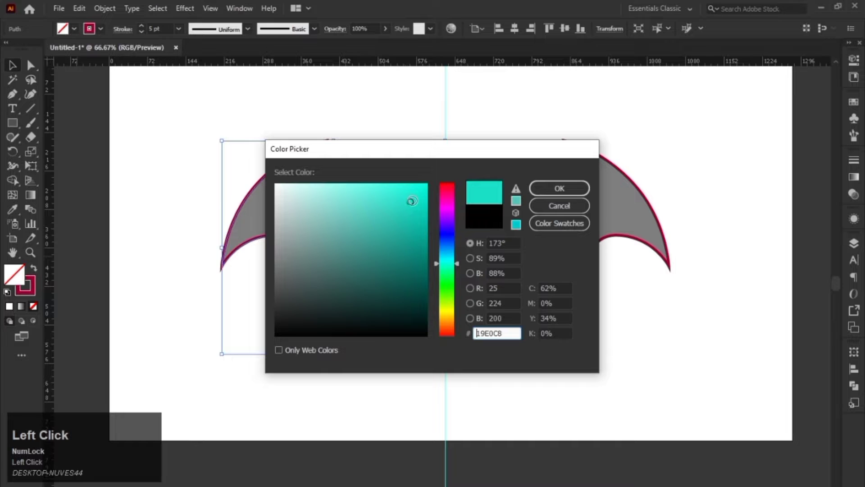
{"action": "left_click", "coordinate": [545, 187]}
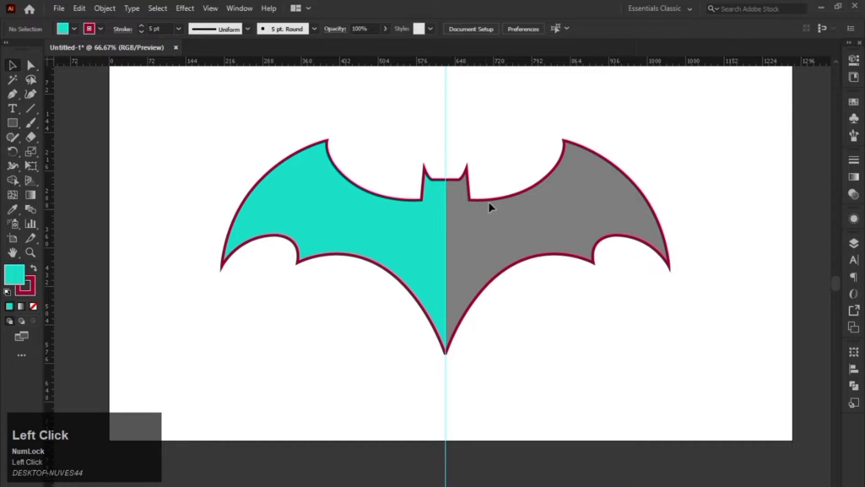
Step: Fill the right half-bat path with crimson red
{"action": "left_click", "coordinate": [507, 194]}
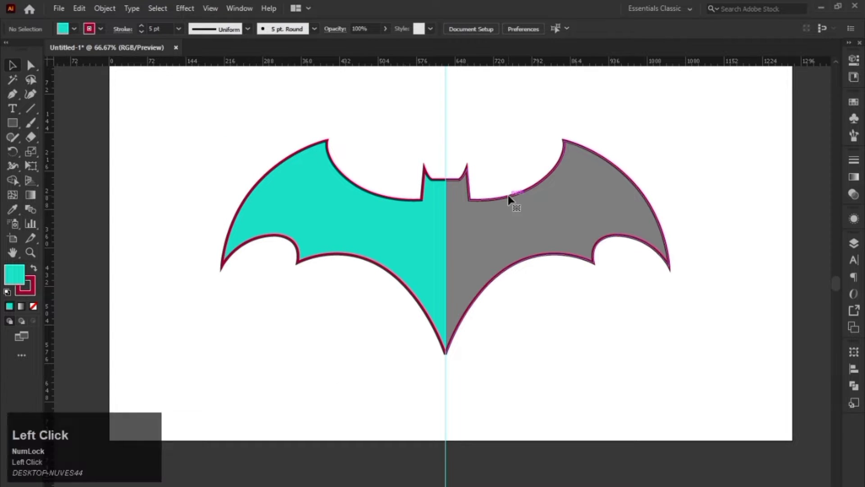
{"action": "left_click", "coordinate": [571, 211]}
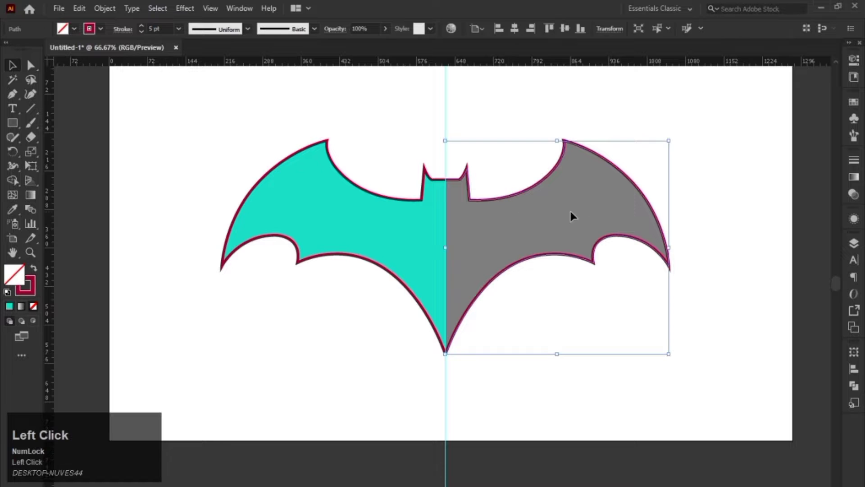
{"action": "double_click", "coordinate": [14, 274]}
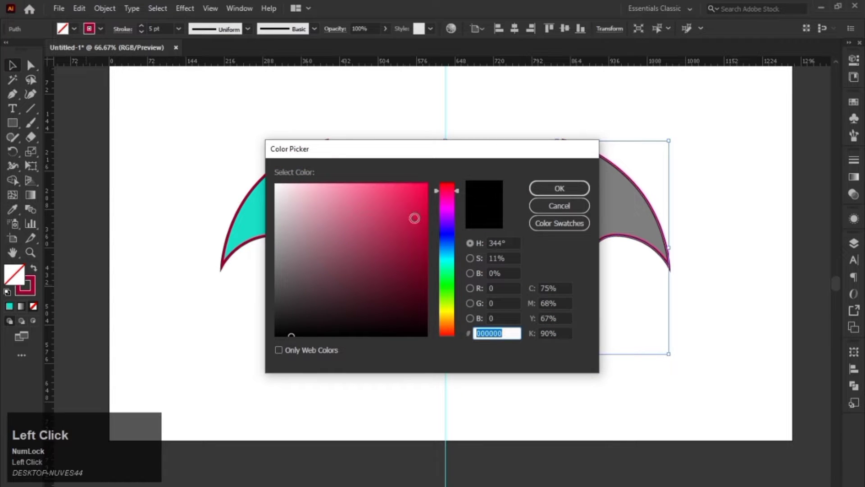
{"action": "left_click", "coordinate": [414, 218]}
{"action": "left_click", "coordinate": [550, 185]}
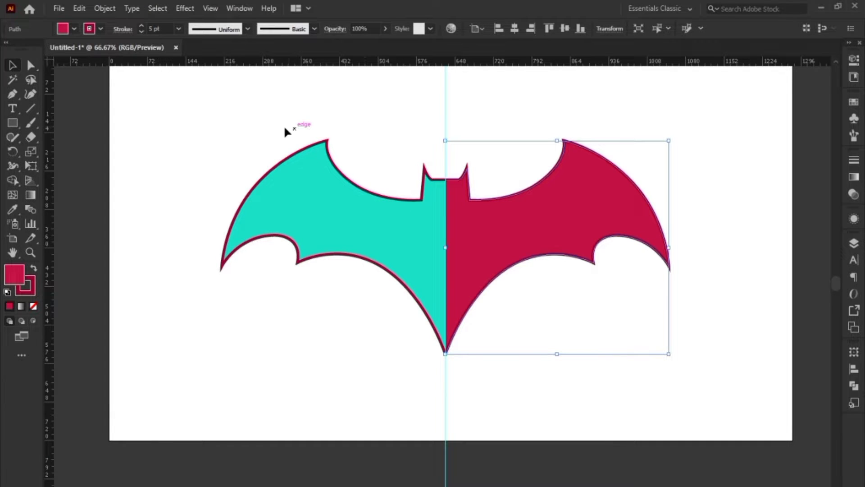
Step: Examine the boundary between the two coloured bat halves by selecting them together and separately, and leave them deselected
{"action": "left_click_drag", "start_coordinate": [284, 126], "coordinate": [703, 271]}
{"action": "left_click", "coordinate": [339, 108]}
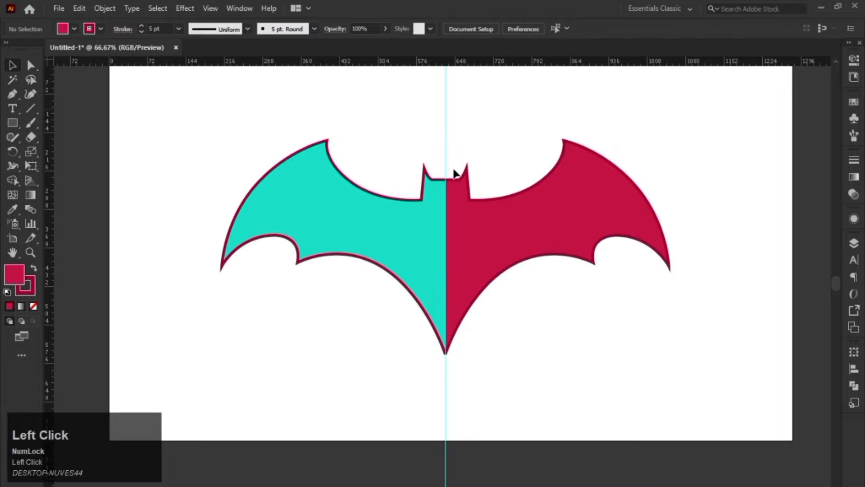
{"action": "left_click", "coordinate": [430, 193]}
{"action": "left_click", "coordinate": [499, 129]}
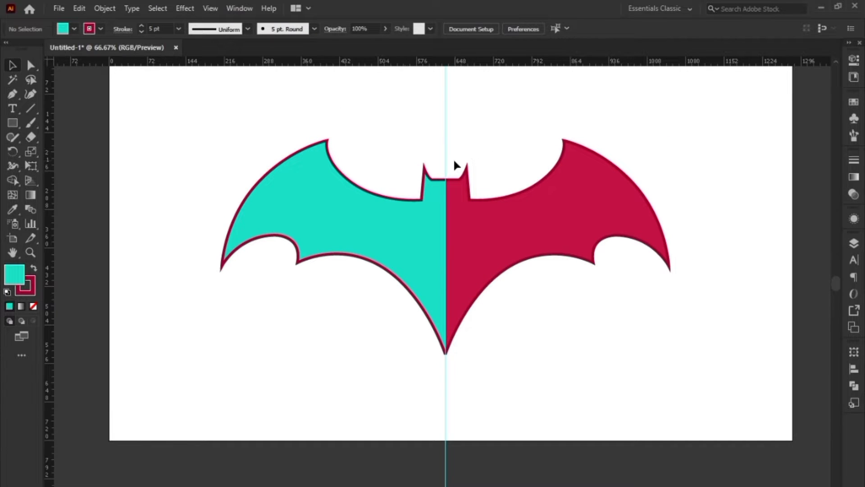
{"action": "left_click", "coordinate": [449, 192]}
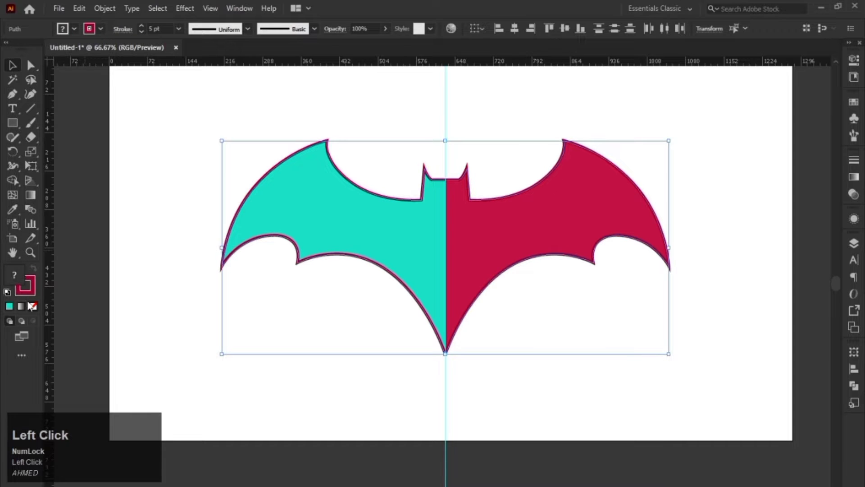
{"action": "left_click", "coordinate": [191, 153]}
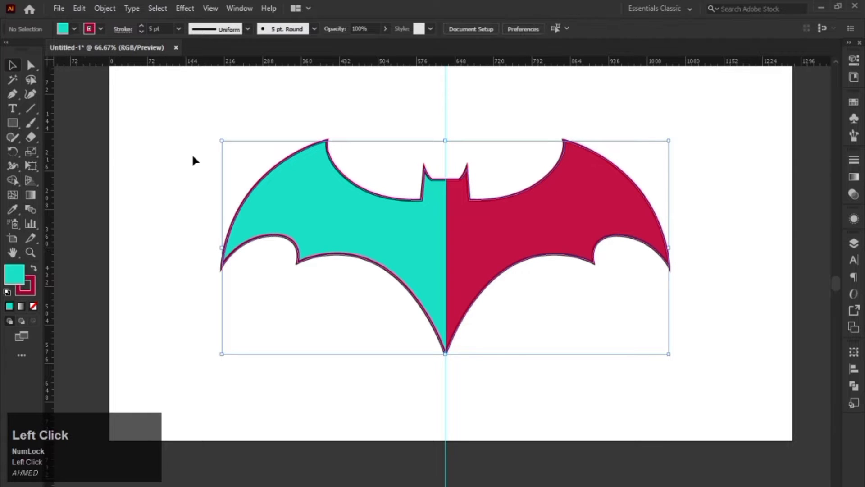
Step: Remove the fill from the left and right bat halves and deselect them
{"action": "left_click_drag", "start_coordinate": [255, 114], "coordinate": [398, 270]}
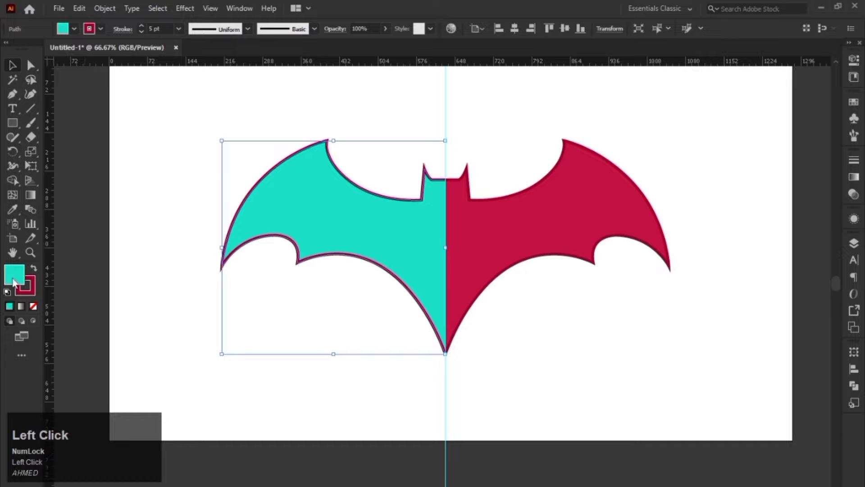
{"action": "left_click", "coordinate": [33, 307]}
{"action": "left_click", "coordinate": [515, 200]}
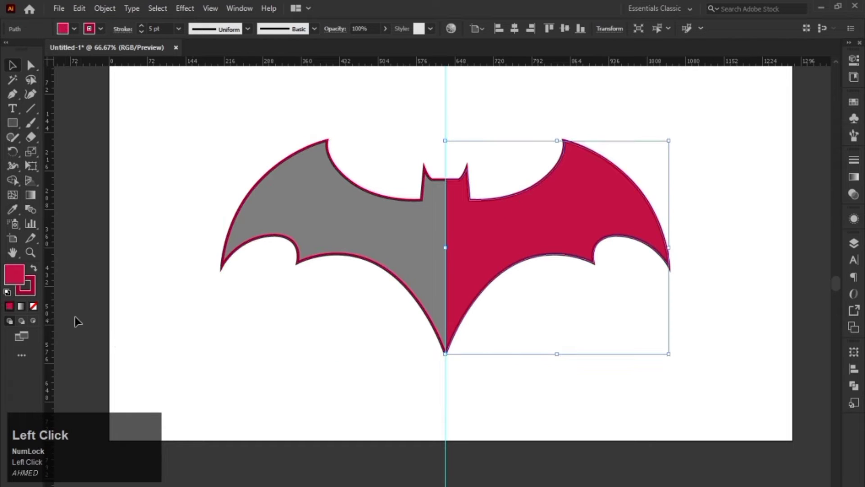
{"action": "left_click", "coordinate": [33, 307]}
{"action": "left_click", "coordinate": [296, 348]}
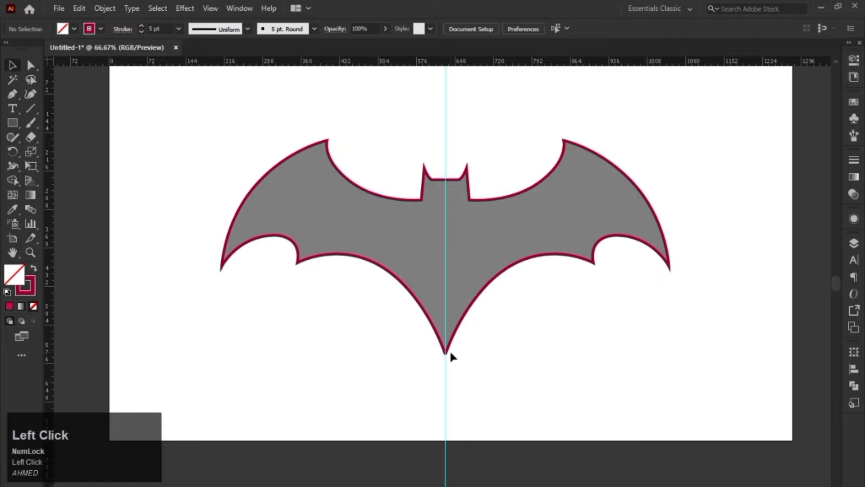
Step: Select the two overlapping endpoints at the bat's bottom tip with Direct Selection and average them along both axes
{"action": "scroll", "coordinate": [445, 354], "scroll_direction": "up", "scroll_amount": 9, "text": "alt"}
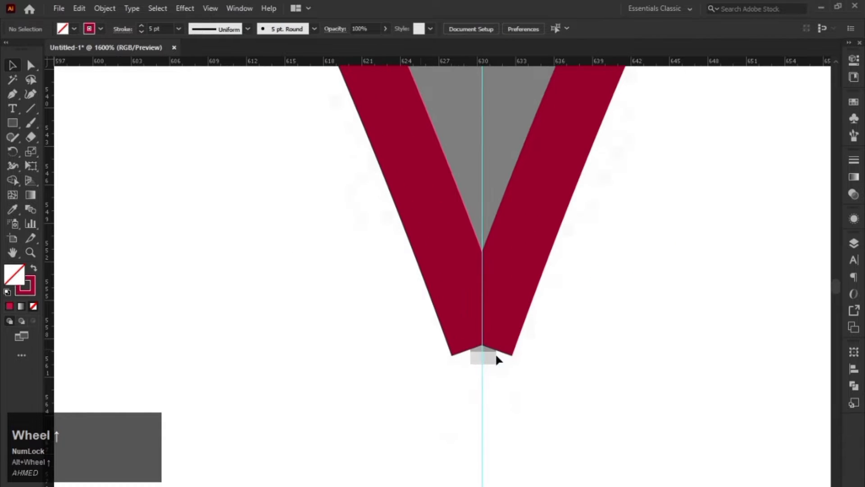
{"action": "scroll", "coordinate": [474, 347], "scroll_direction": "down", "scroll_amount": 1, "text": "alt"}
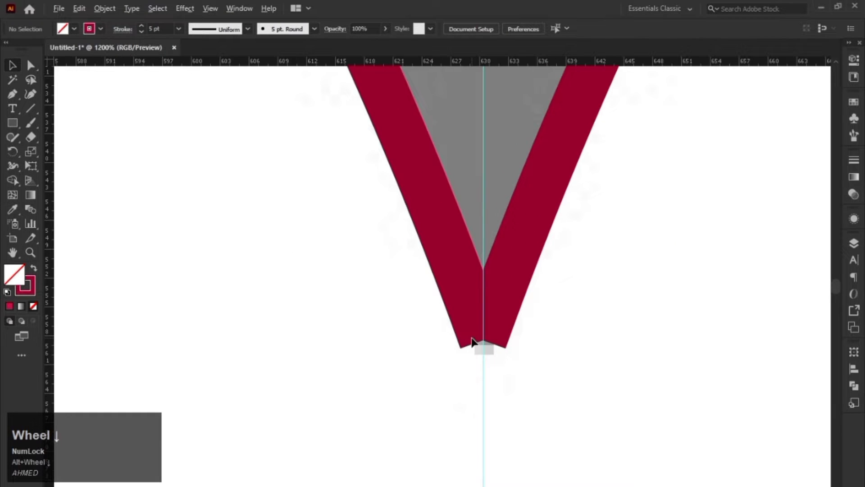
{"action": "left_click", "coordinate": [30, 66]}
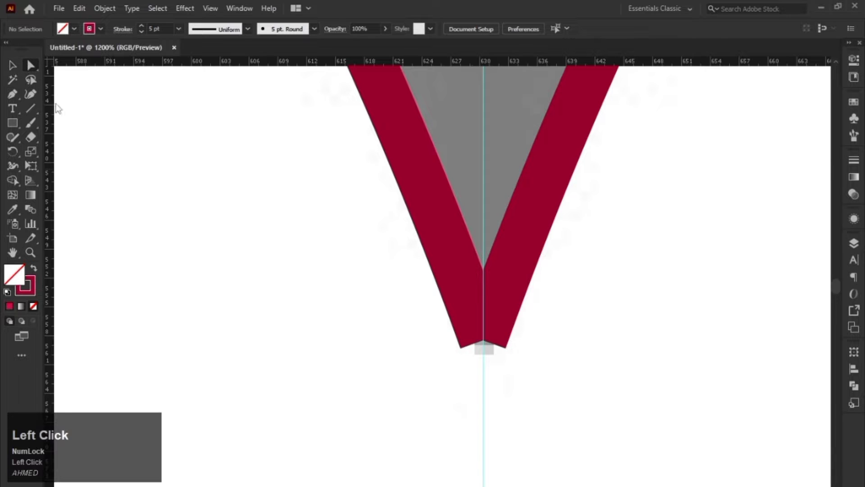
{"action": "scroll", "coordinate": [351, 270], "scroll_direction": "down", "scroll_amount": 4, "text": "alt"}
{"action": "left_click_drag", "start_coordinate": [341, 245], "coordinate": [423, 289]}
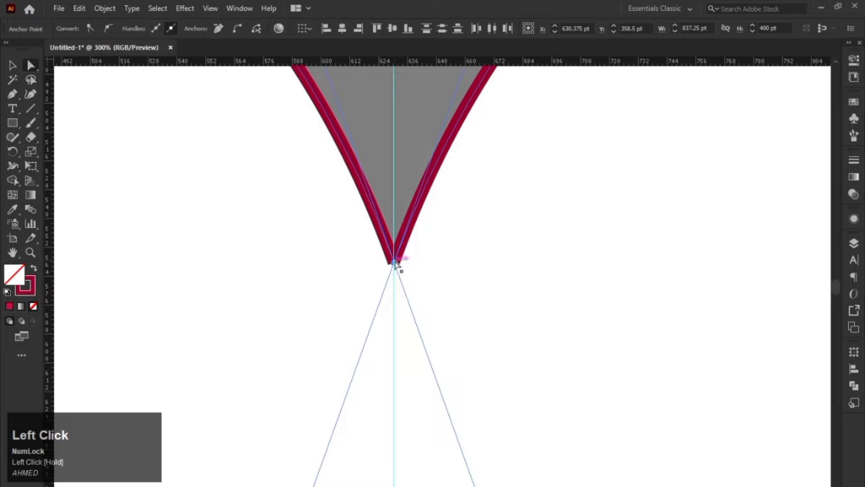
{"action": "right_click", "coordinate": [395, 262]}
{"action": "left_click", "coordinate": [435, 367]}
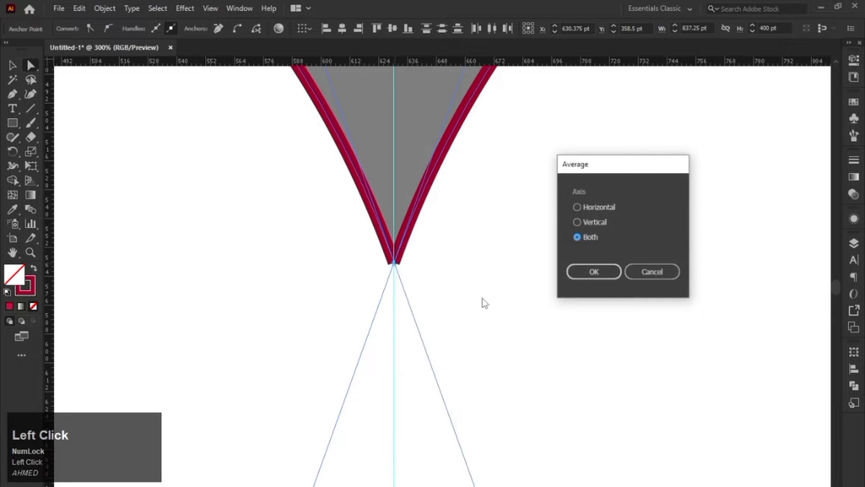
{"action": "left_click", "coordinate": [586, 274]}
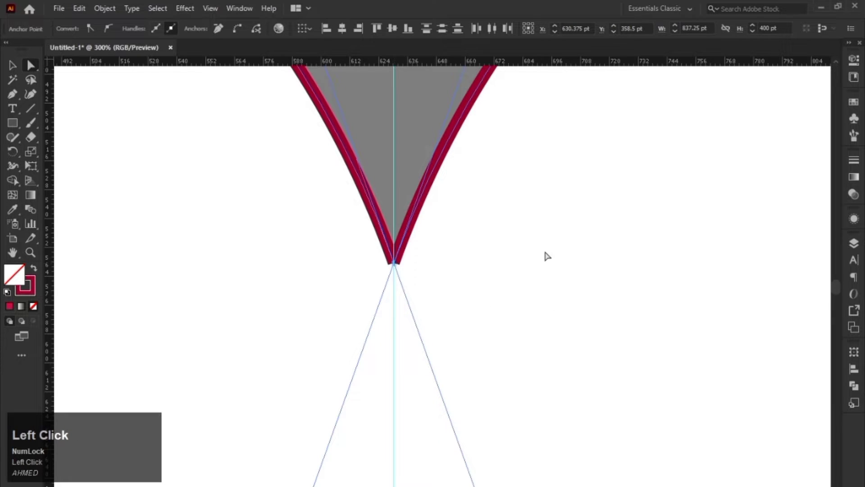
Step: Join the two averaged endpoints at the bat's bottom tip into one anchor point
{"action": "right_click", "coordinate": [393, 264]}
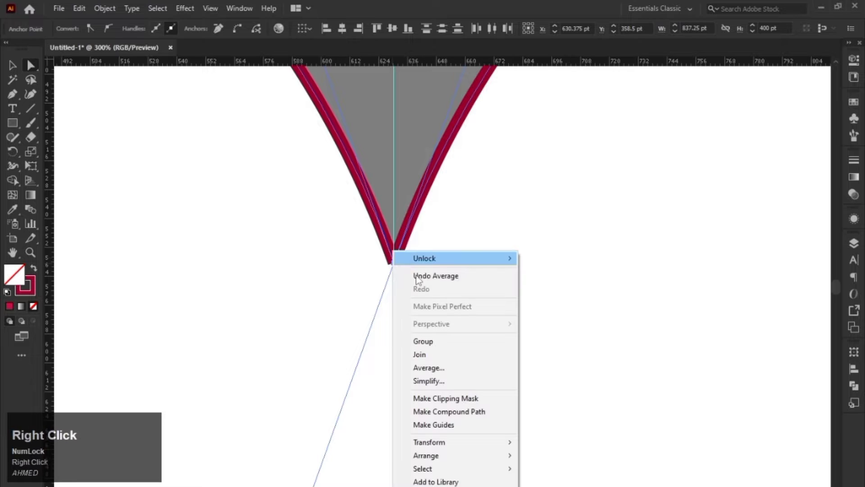
{"action": "left_click", "coordinate": [420, 355]}
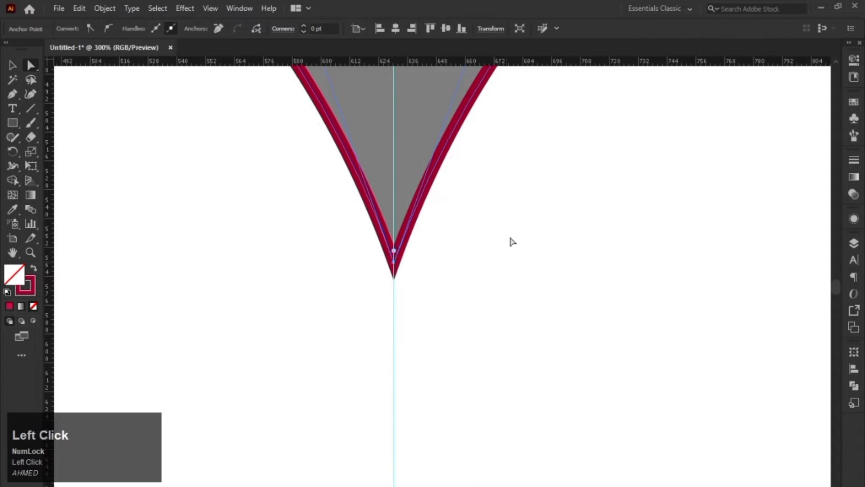
{"action": "left_click", "coordinate": [367, 267]}
{"action": "left_click", "coordinate": [394, 264]}
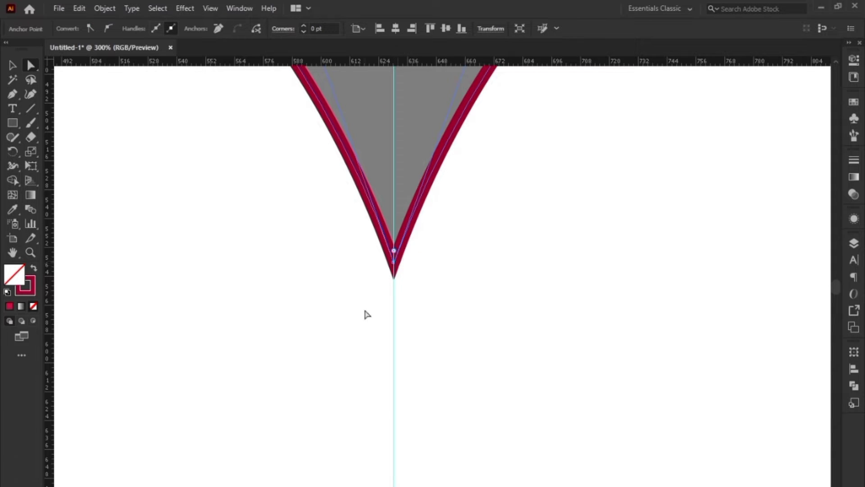
Step: Select the overlapping endpoints between the bat's ears and average and join them in one operation with a corner point
{"action": "scroll", "coordinate": [363, 307], "scroll_direction": "down", "scroll_amount": 5}
{"action": "scroll", "coordinate": [363, 288], "scroll_direction": "up", "scroll_amount": 3}
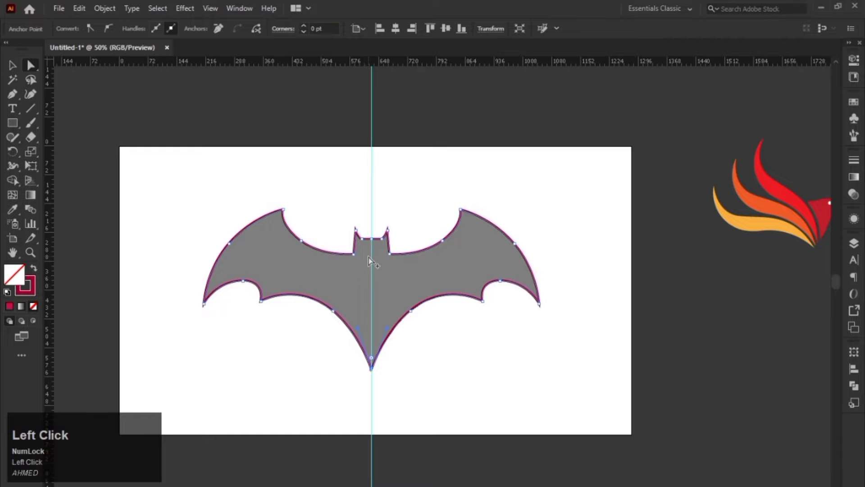
{"action": "scroll", "coordinate": [368, 257], "scroll_direction": "up", "scroll_amount": 4}
{"action": "scroll", "coordinate": [373, 242], "scroll_direction": "up", "scroll_amount": 4}
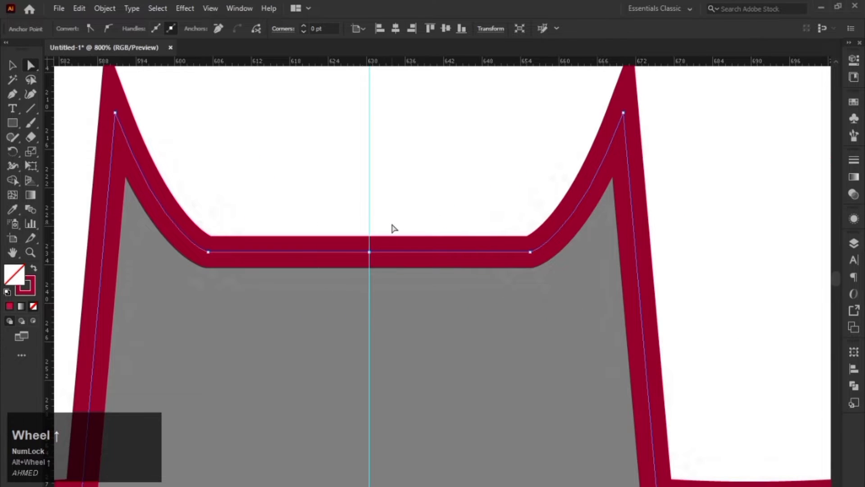
{"action": "left_click", "coordinate": [386, 291]}
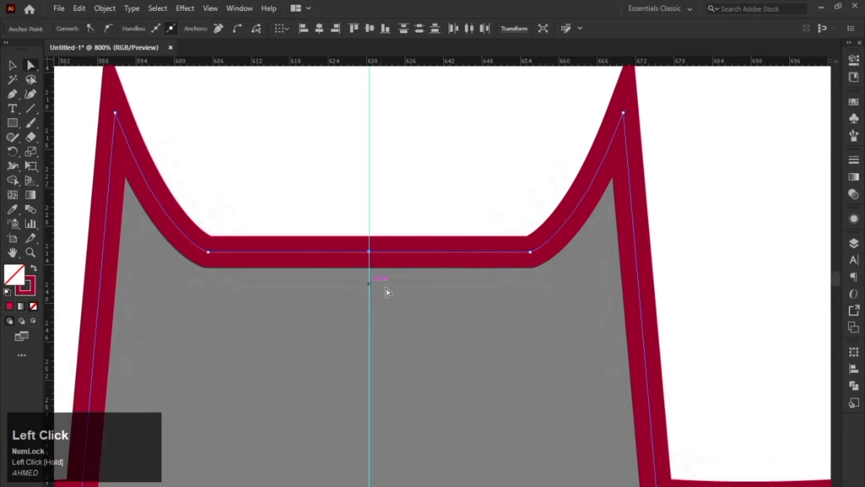
{"action": "right_click", "coordinate": [370, 253]}
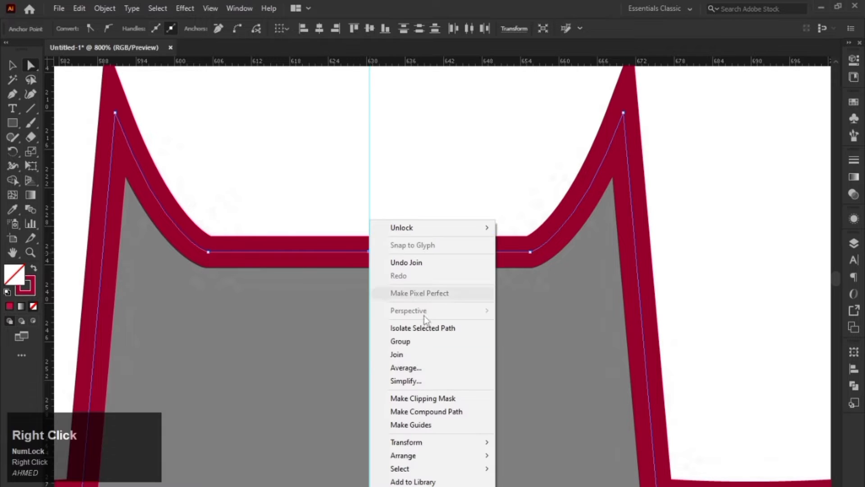
{"action": "left_click", "coordinate": [404, 167]}
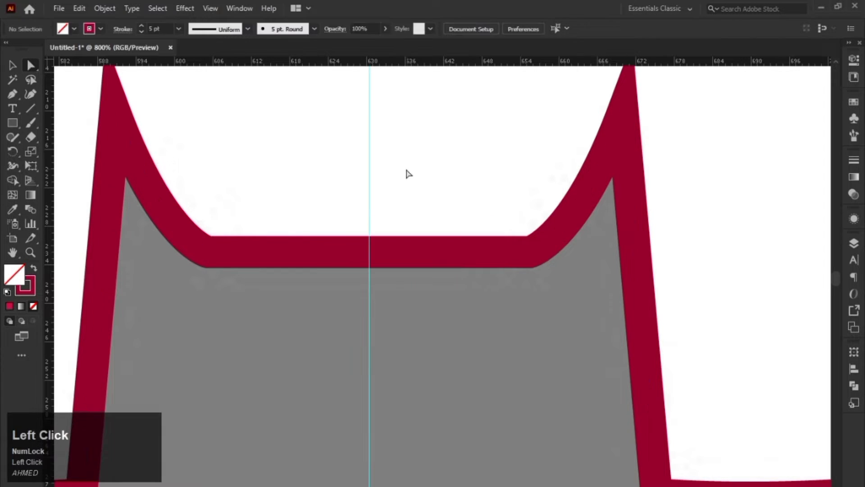
{"action": "left_click_drag", "start_coordinate": [396, 203], "coordinate": [315, 261]}
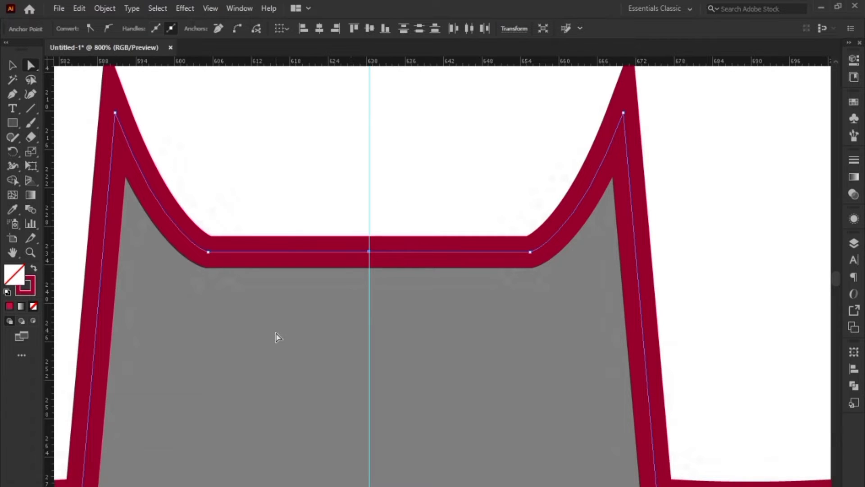
{"action": "key", "text": "ctrl"}
{"action": "key", "text": "alt"}
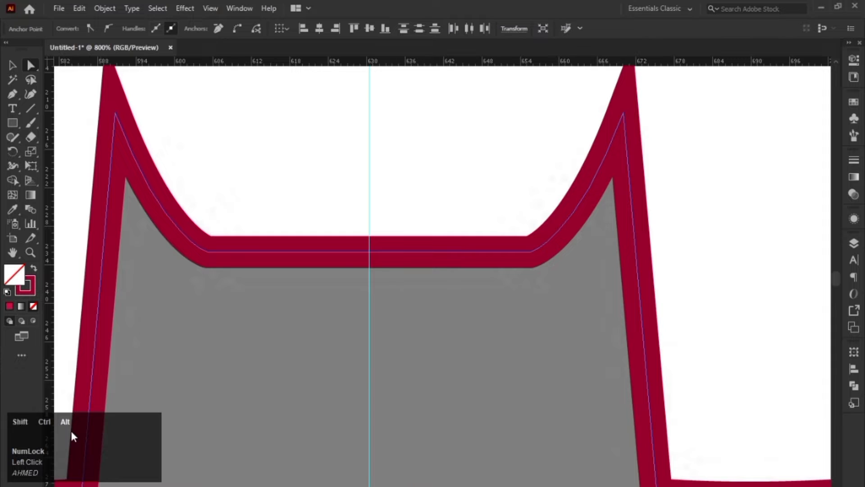
{"action": "key", "text": "ctrl+shift+alt+j"}
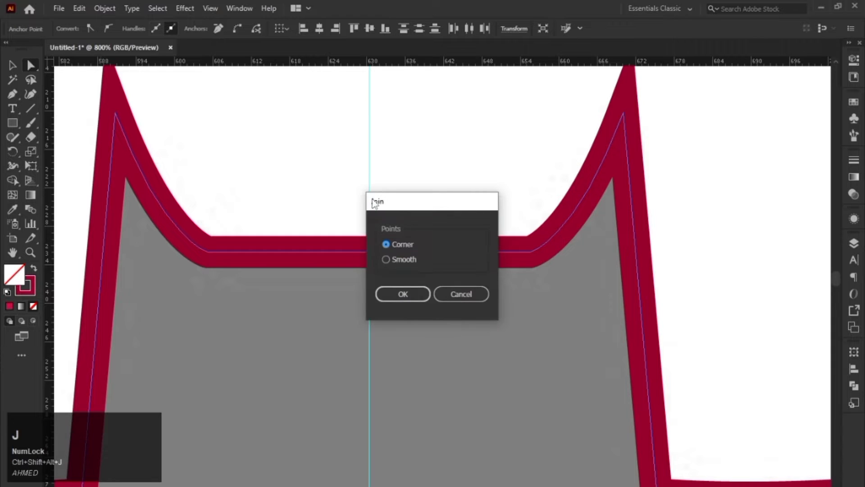
{"action": "left_click_drag", "start_coordinate": [393, 206], "coordinate": [526, 170]}
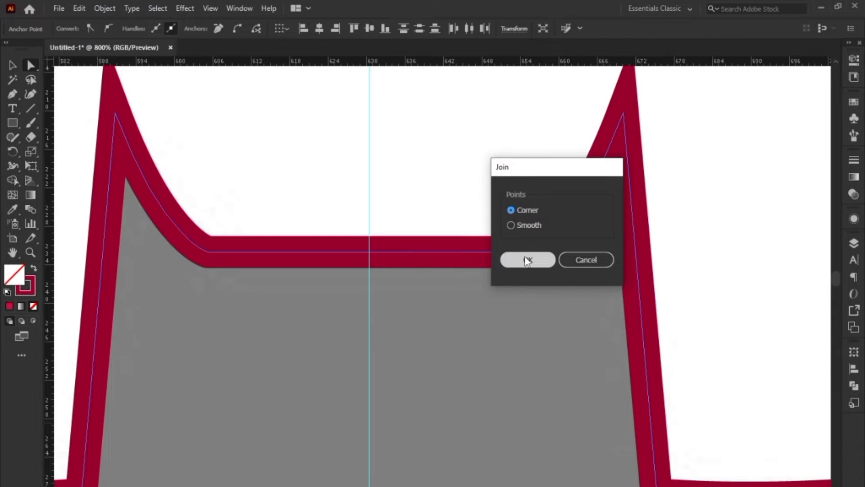
{"action": "left_click", "coordinate": [527, 259]}
Step: Try moving the joined anchor between the ears, undo the move, and select the whole bat outline
{"action": "left_click_drag", "start_coordinate": [404, 207], "coordinate": [391, 219]}
{"action": "key", "text": "ctrl+z"}
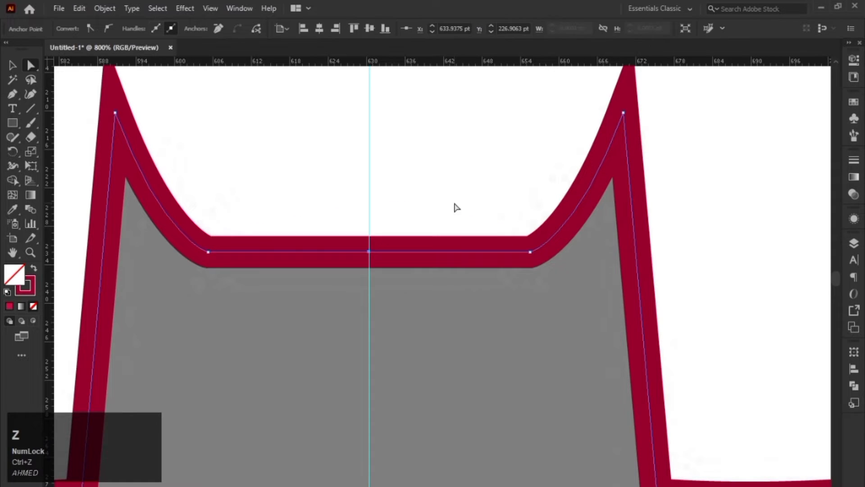
{"action": "left_click", "coordinate": [342, 138]}
{"action": "scroll", "coordinate": [342, 136], "scroll_direction": "down", "scroll_amount": 7}
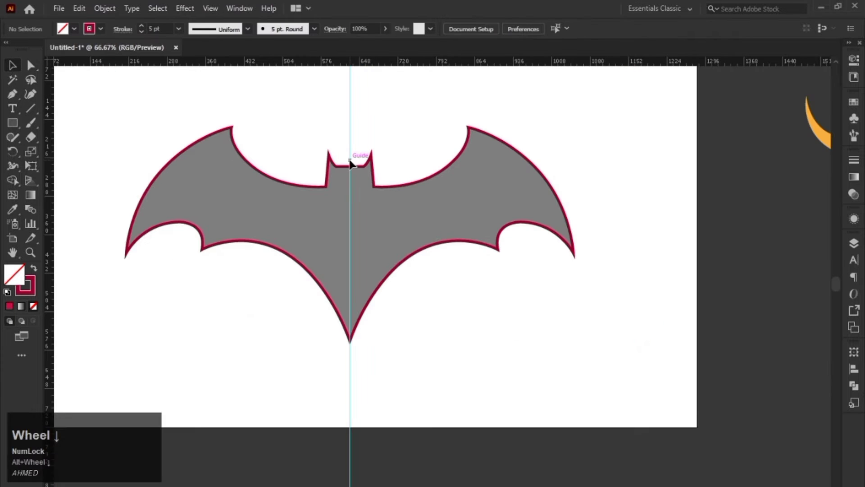
{"action": "left_click_drag", "start_coordinate": [425, 140], "coordinate": [486, 176]}
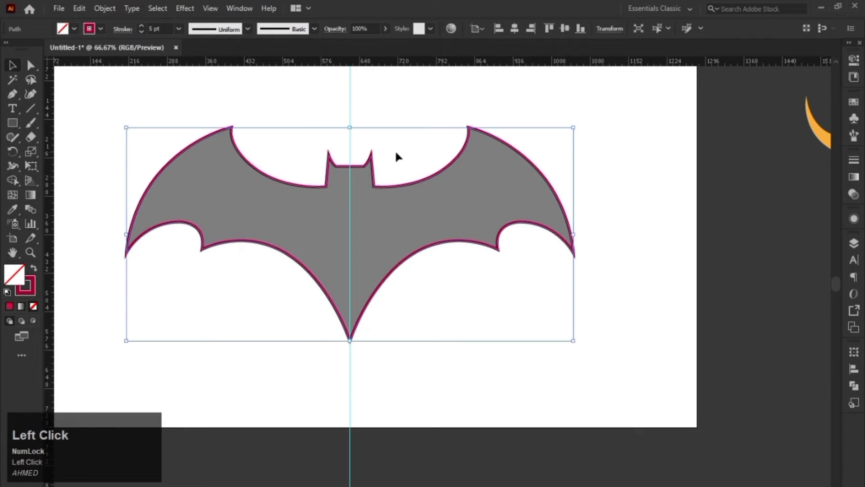
Step: Fill the closed bat outline with yellow F7D300 and deselect it
{"action": "left_click", "coordinate": [298, 118]}
{"action": "left_click", "coordinate": [220, 133]}
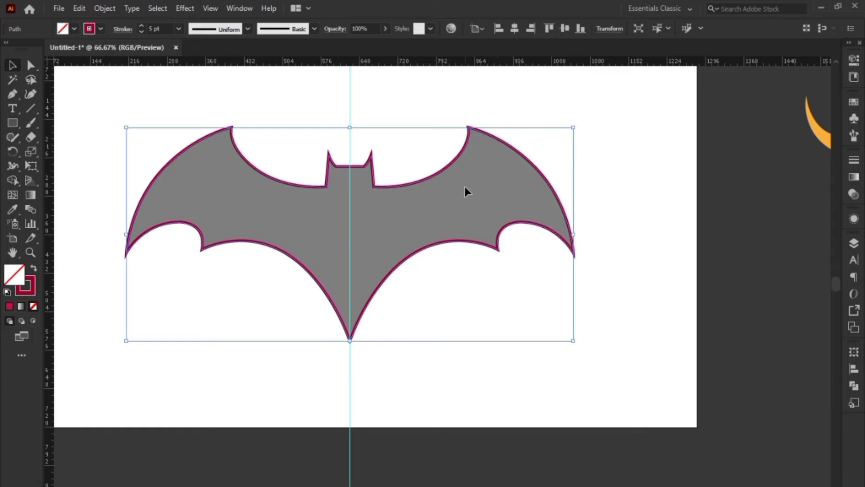
{"action": "double_click", "coordinate": [12, 272]}
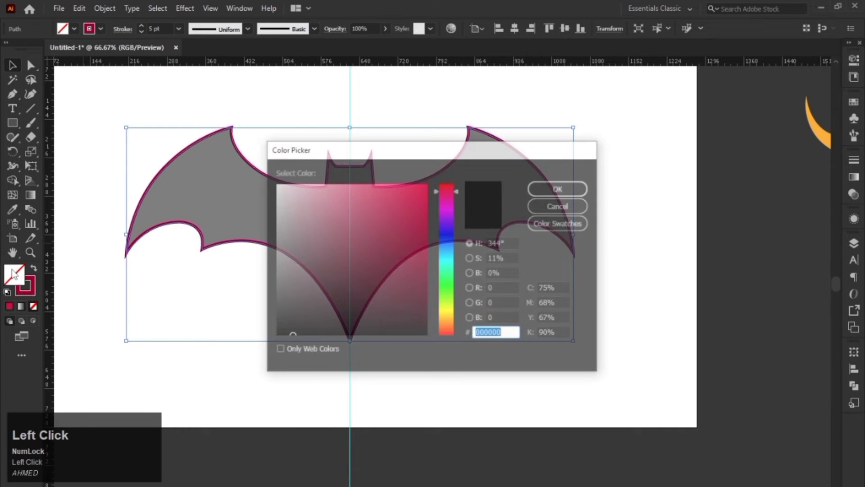
{"action": "type", "text": "F7D300"}
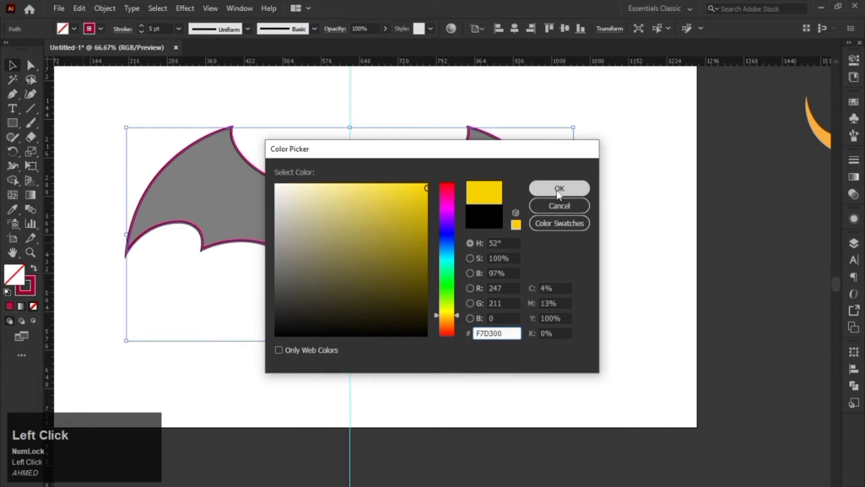
{"action": "left_click", "coordinate": [559, 188]}
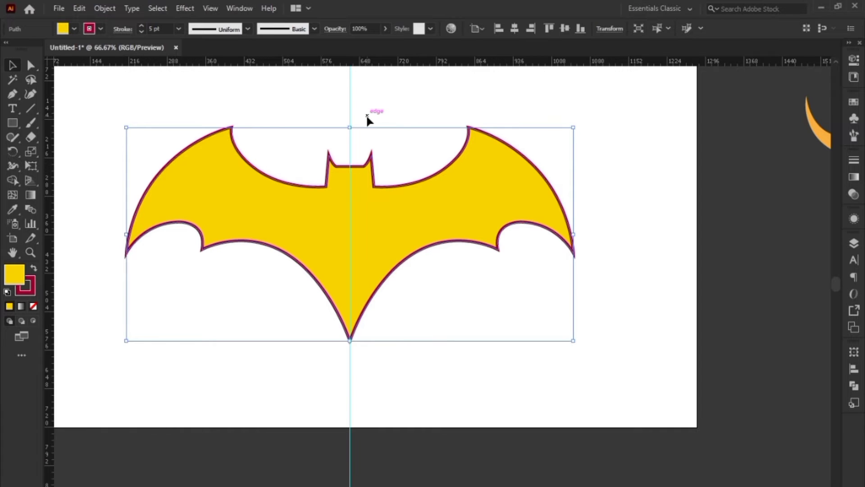
{"action": "left_click_drag", "start_coordinate": [349, 127], "coordinate": [476, 152]}
{"action": "left_click", "coordinate": [377, 130]}
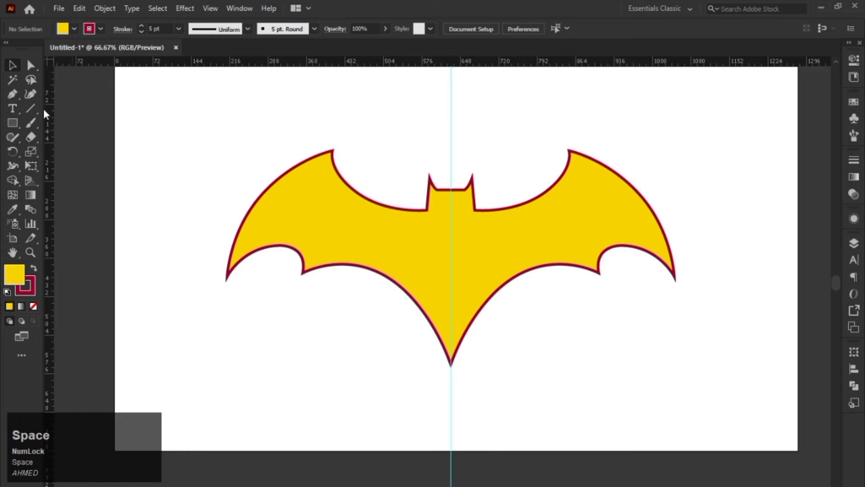
Step: Select the bat shape and set its stroke colour to black 000000
{"action": "left_click_drag", "start_coordinate": [348, 104], "coordinate": [301, 210]}
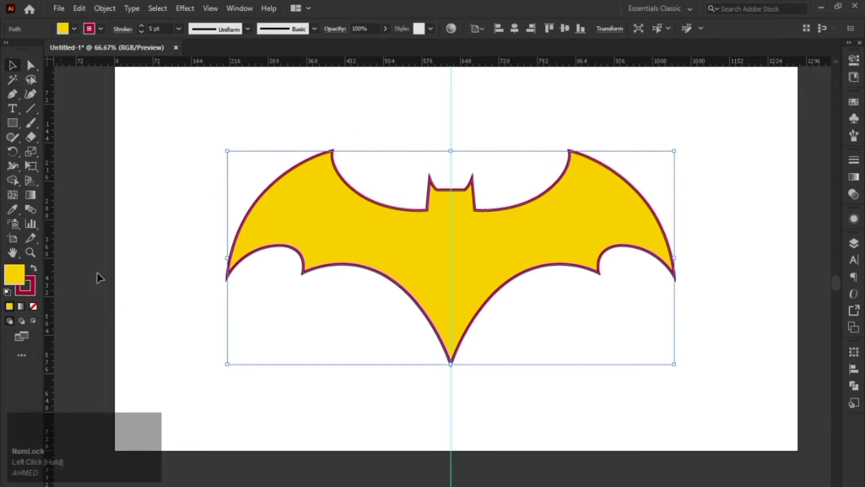
{"action": "double_click", "coordinate": [26, 292]}
{"action": "left_click_drag", "start_coordinate": [337, 289], "coordinate": [276, 341]}
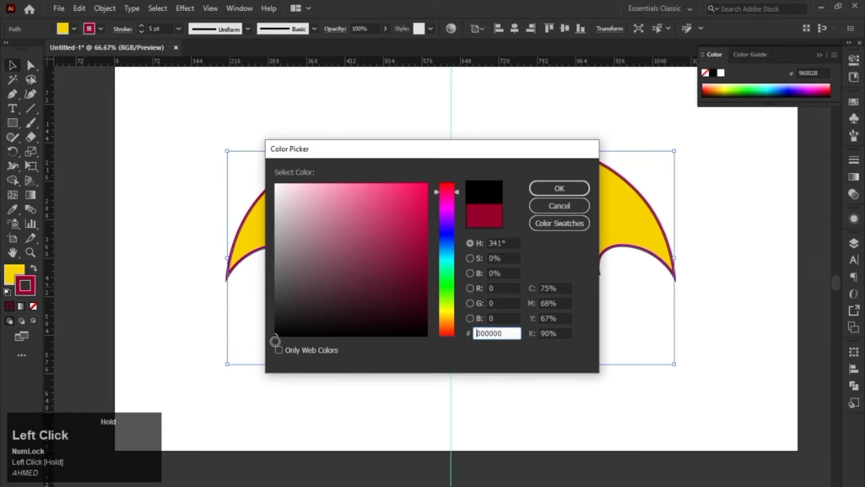
{"action": "left_click", "coordinate": [559, 188]}
{"action": "left_click", "coordinate": [513, 93]}
{"action": "left_click", "coordinate": [491, 200]}
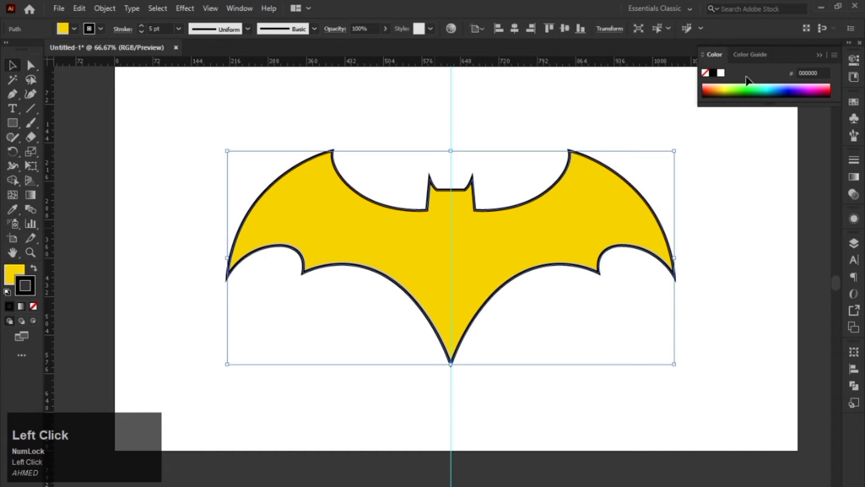
{"action": "left_click", "coordinate": [818, 55]}
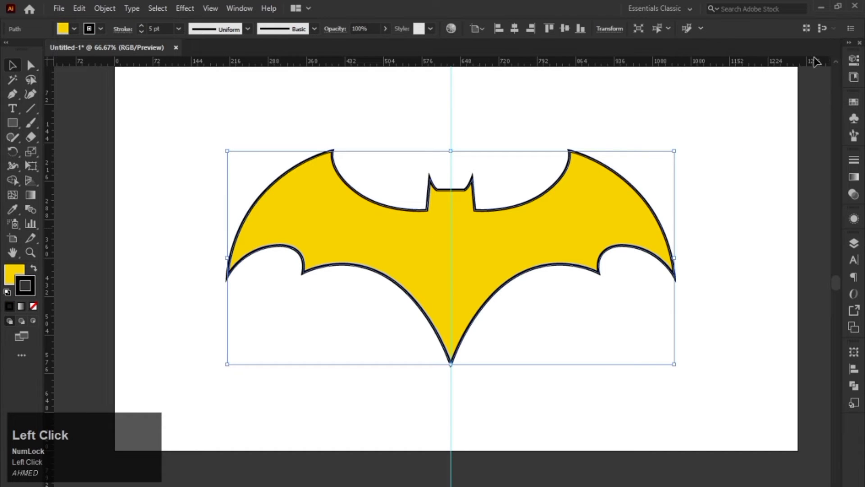
Step: Recolour the bat from the swatches with a bright red stroke and a darker red fill
{"action": "left_click", "coordinate": [853, 106]}
{"action": "left_click", "coordinate": [738, 134]}
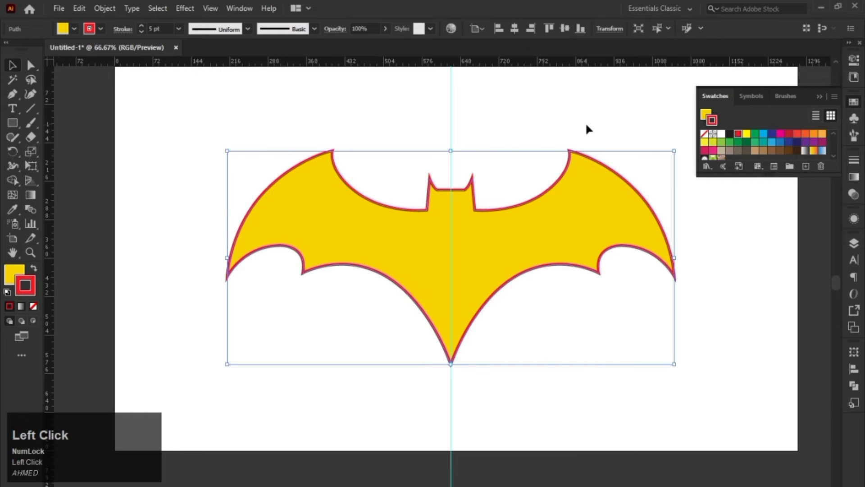
{"action": "left_click", "coordinate": [14, 269]}
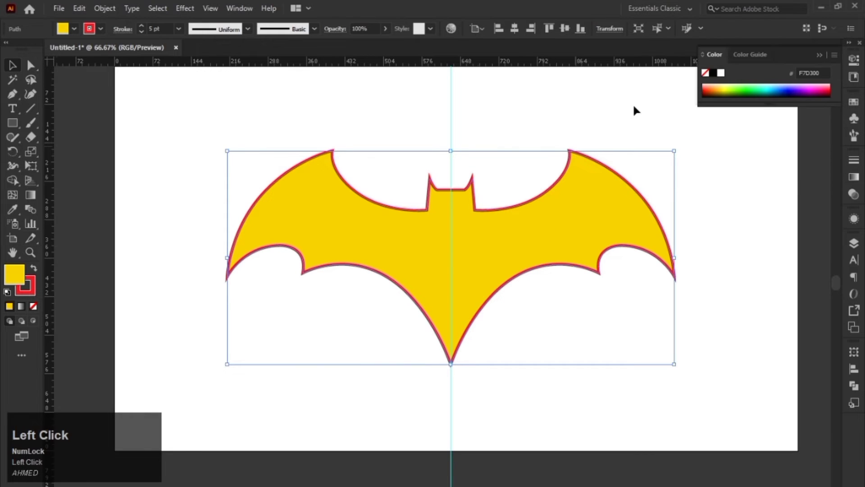
{"action": "left_click", "coordinate": [853, 102]}
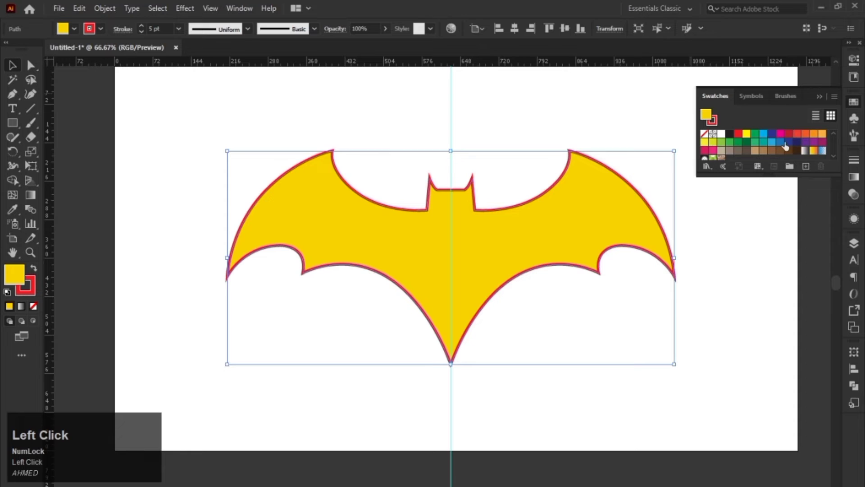
{"action": "left_click", "coordinate": [788, 134]}
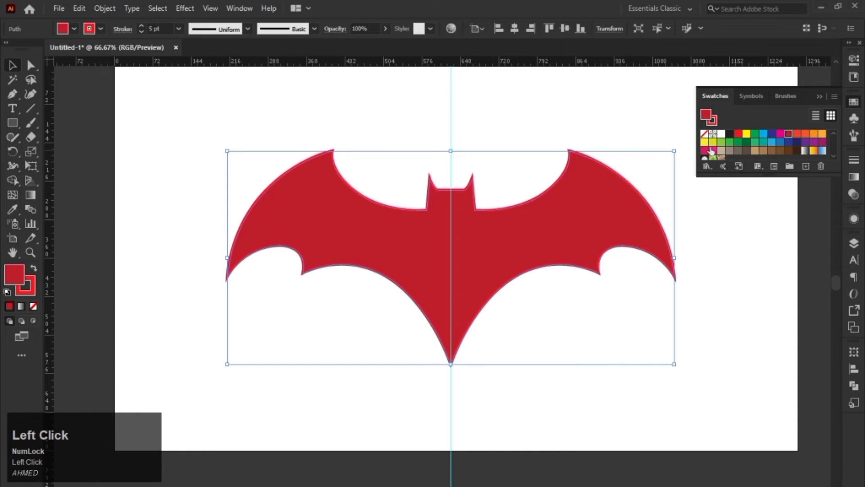
Step: Apply the black swatch to the bat's stroke and deselect the shape
{"action": "key", "text": "x"}
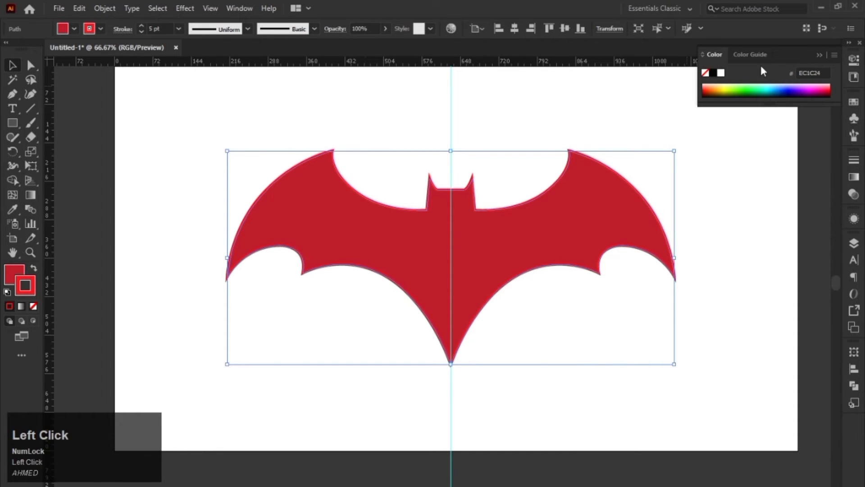
{"action": "left_click", "coordinate": [853, 103]}
{"action": "left_click", "coordinate": [737, 134]}
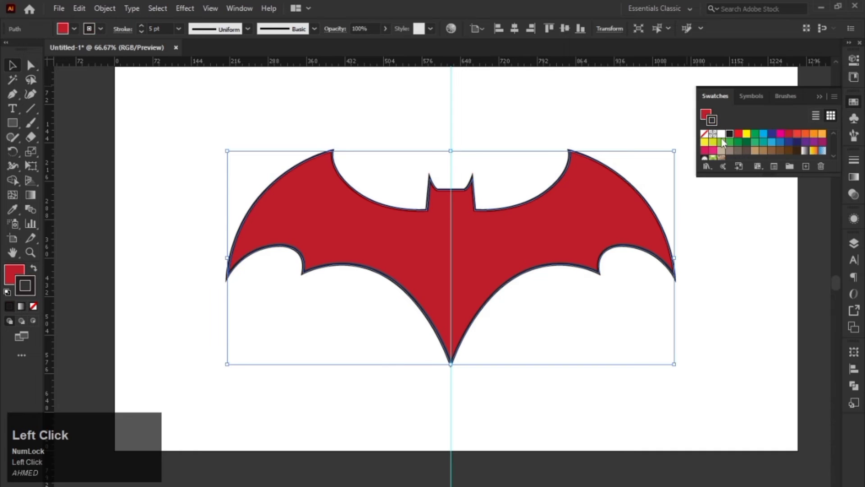
{"action": "left_click", "coordinate": [550, 135]}
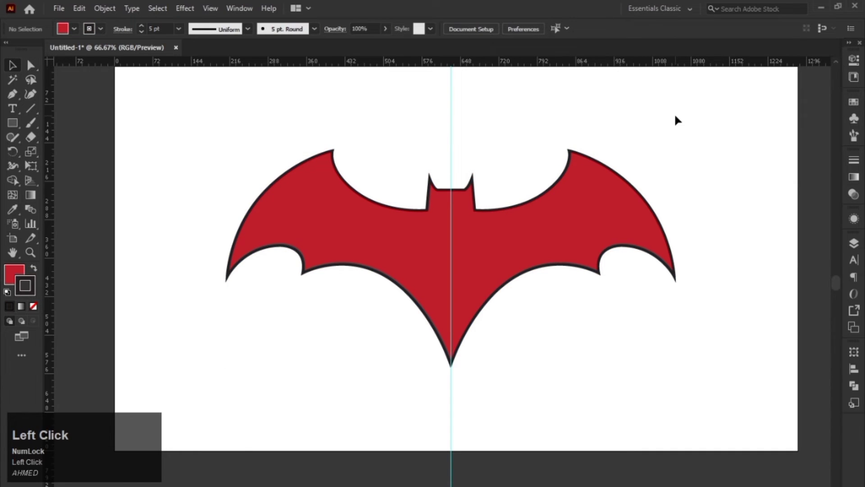
Step: Move the red bat straight down along the centre guide to uncover the grey reference image
{"action": "key", "text": "ctrl+minus"}
{"action": "left_click", "coordinate": [615, 224]}
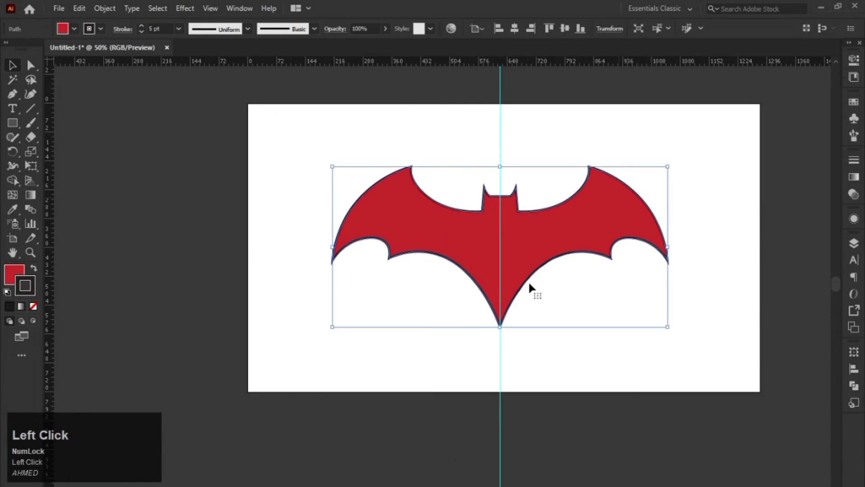
{"action": "left_click_drag", "start_coordinate": [483, 280], "coordinate": [375, 279]}
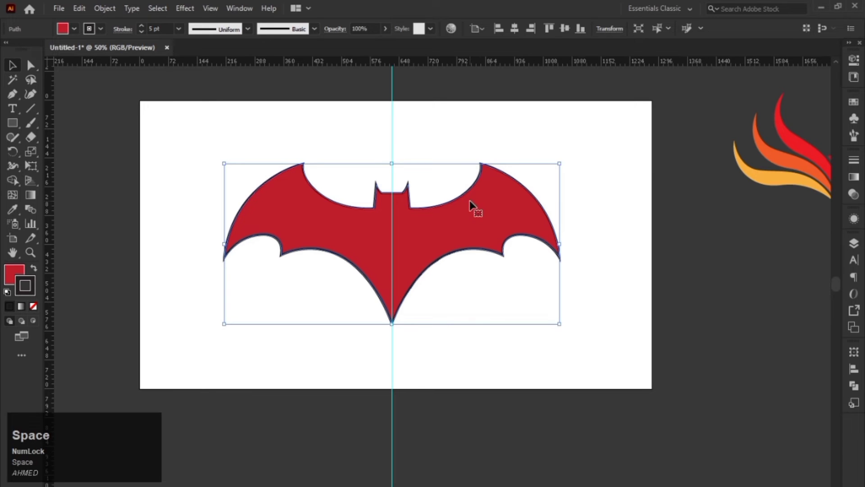
{"action": "left_click_drag", "start_coordinate": [470, 206], "coordinate": [401, 303]}
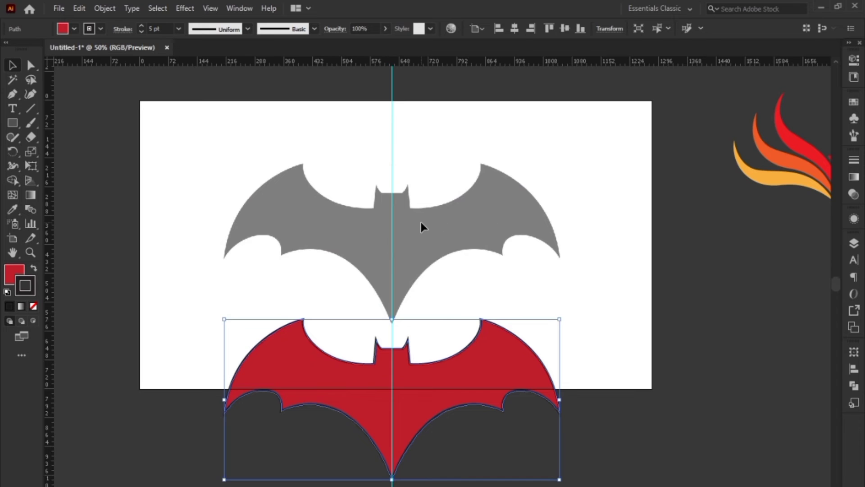
{"action": "left_click_drag", "start_coordinate": [420, 209], "coordinate": [433, 153]}
{"action": "left_click", "coordinate": [434, 302]}
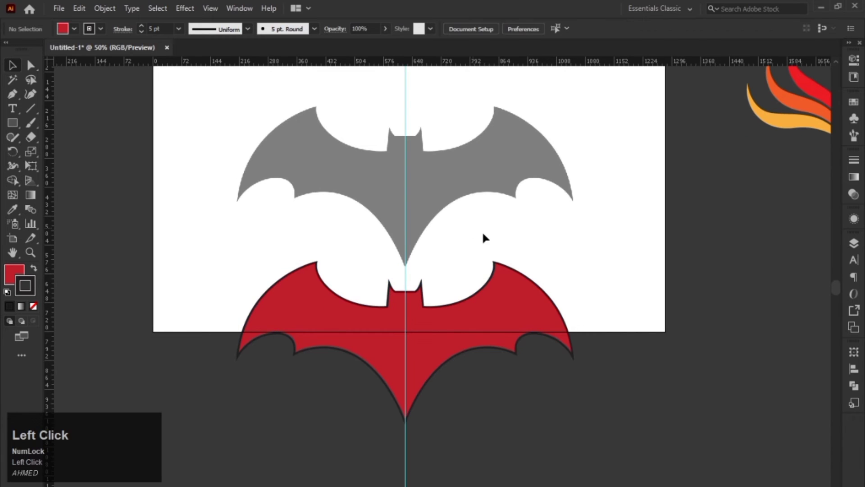
Step: Move the red bat left and slightly down, clear of the grey reference bat, and deselect it
{"action": "left_click", "coordinate": [536, 288]}
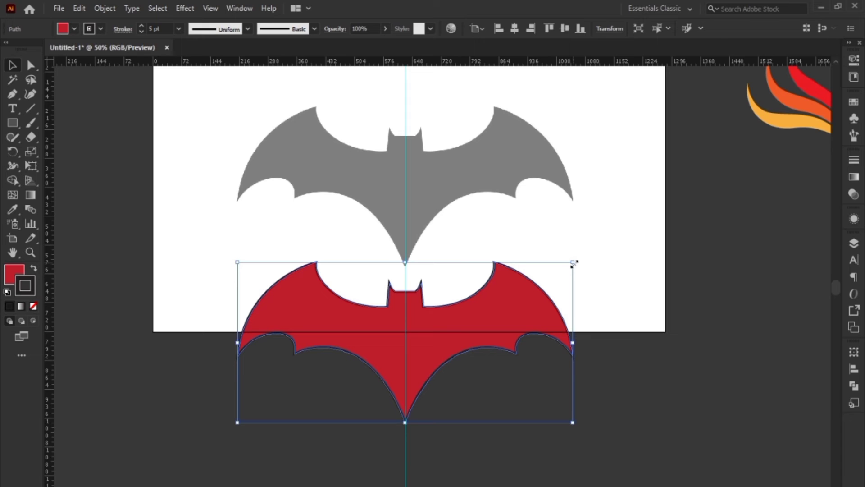
{"action": "scroll", "coordinate": [436, 402], "scroll_direction": "up", "scroll_amount": 2}
{"action": "left_click_drag", "start_coordinate": [496, 290], "coordinate": [347, 301]}
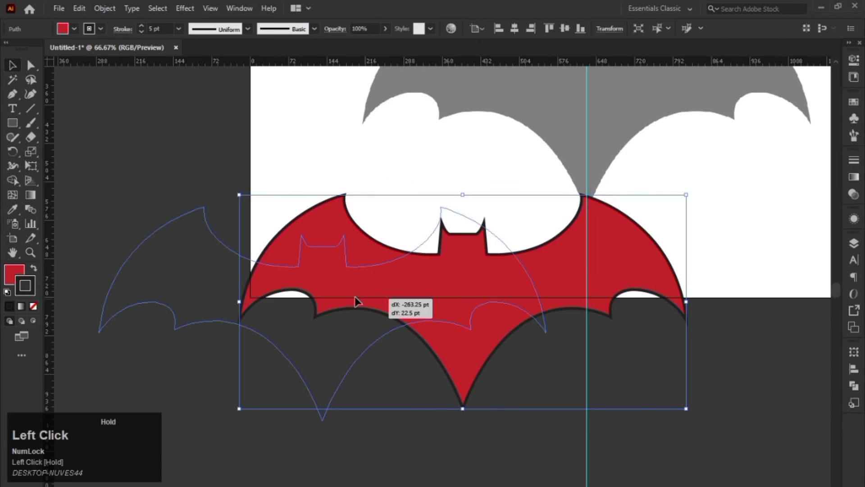
{"action": "key", "text": "space"}
{"action": "left_click_drag", "start_coordinate": [371, 217], "coordinate": [451, 176]}
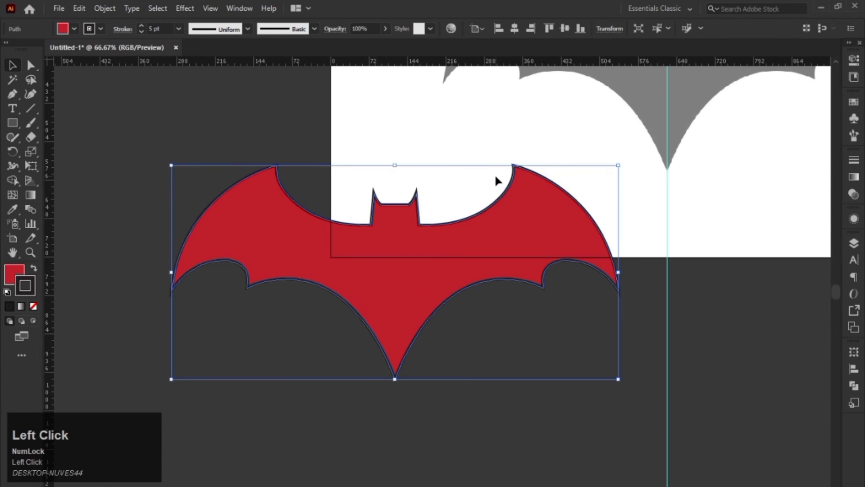
{"action": "left_click", "coordinate": [446, 166], "text": "alt"}
{"action": "scroll", "coordinate": [445, 166], "scroll_direction": "down", "scroll_amount": 4, "text": "alt"}
{"action": "key", "text": "space"}
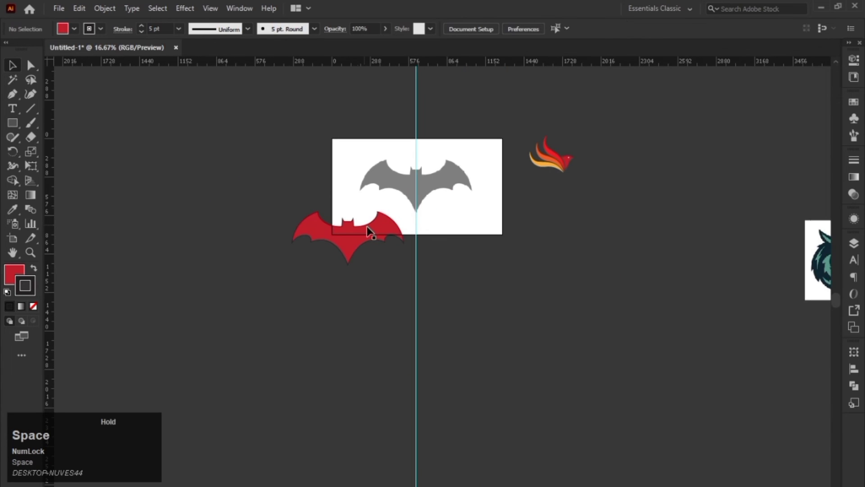
{"action": "scroll", "coordinate": [439, 189], "scroll_direction": "up", "scroll_amount": 2, "text": "alt"}
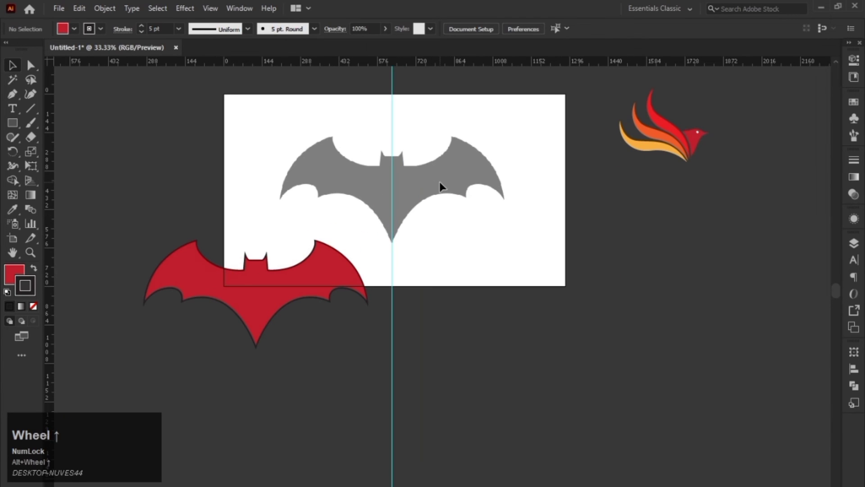